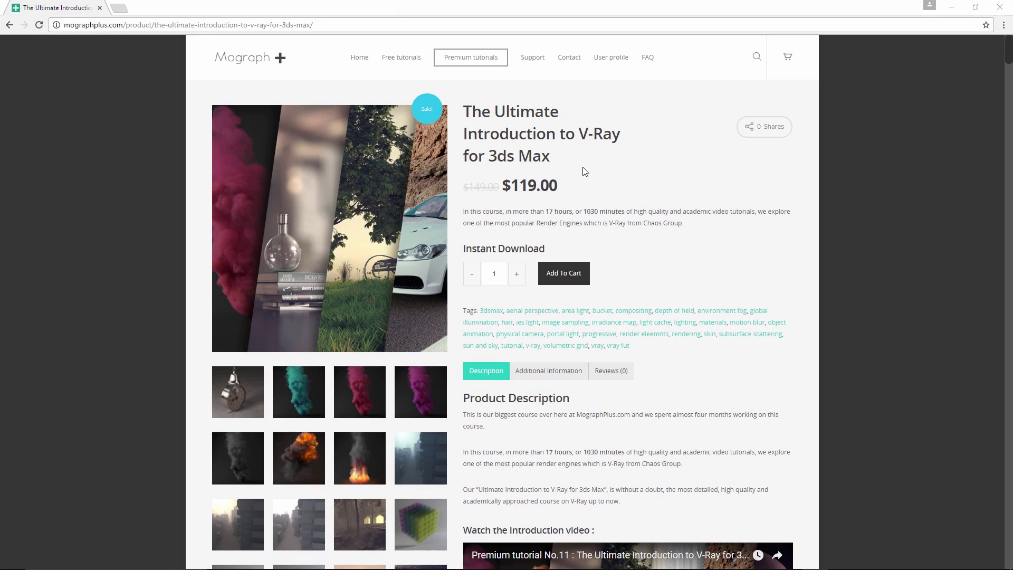
# Look through the V-Ray for 3ds Max course page, from its description and section images down to the curriculum.
pyautogui.scroll(-10, 640, 209)
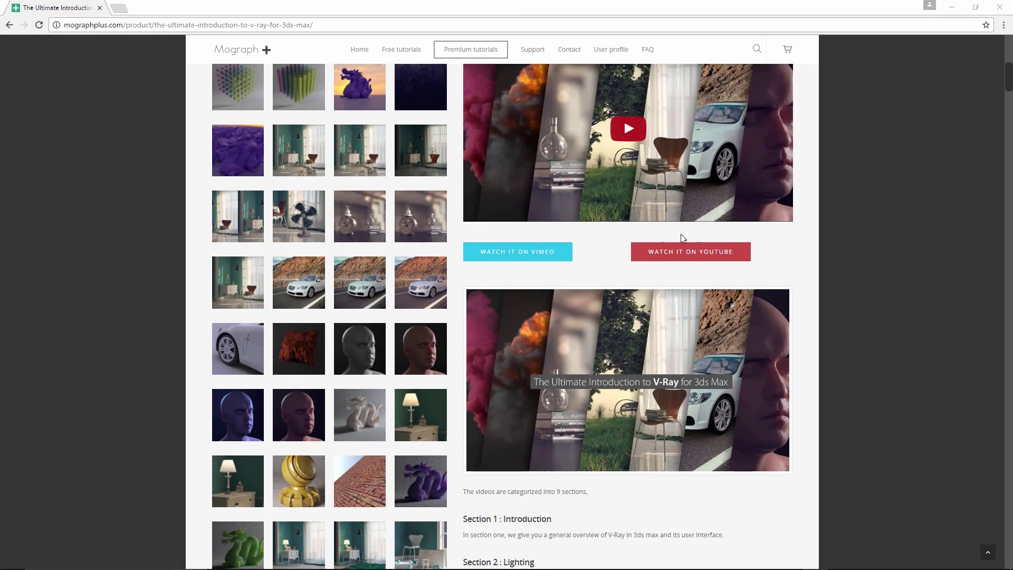
pyautogui.scroll(1, 815, 232)
pyautogui.scroll(-18, 855, 225)
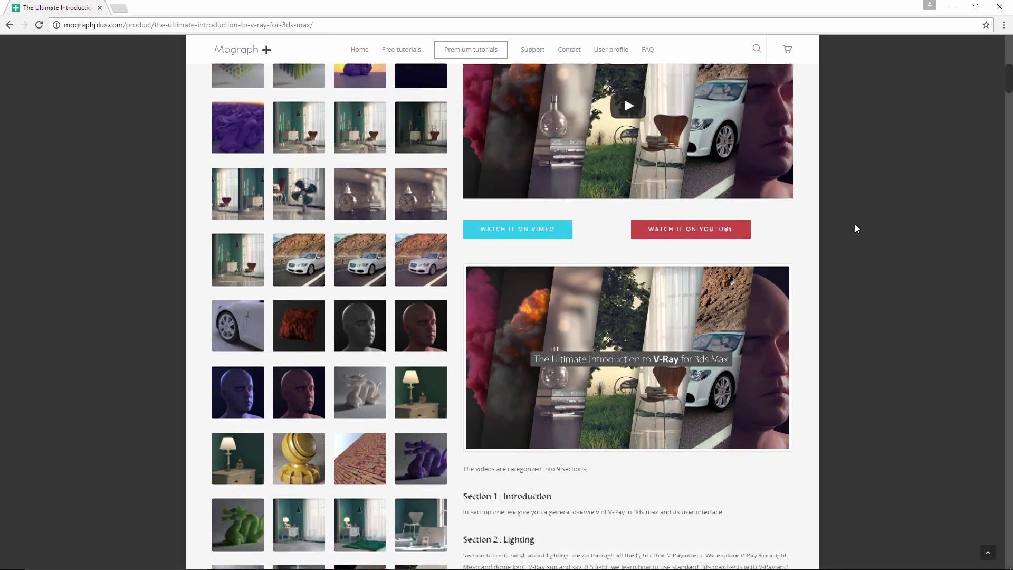
pyautogui.scroll(-20, 855, 228)
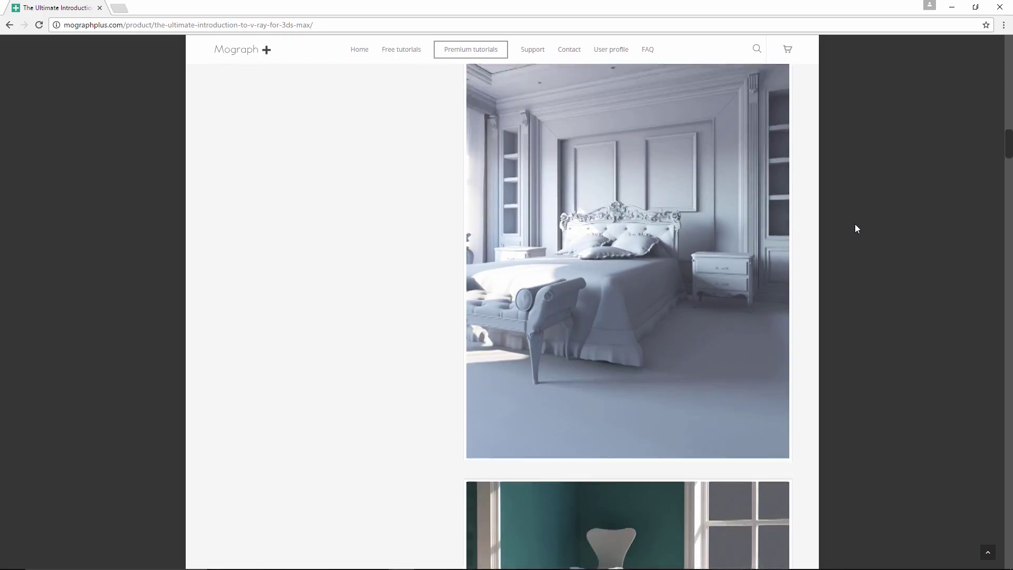
pyautogui.scroll(-20, 857, 229)
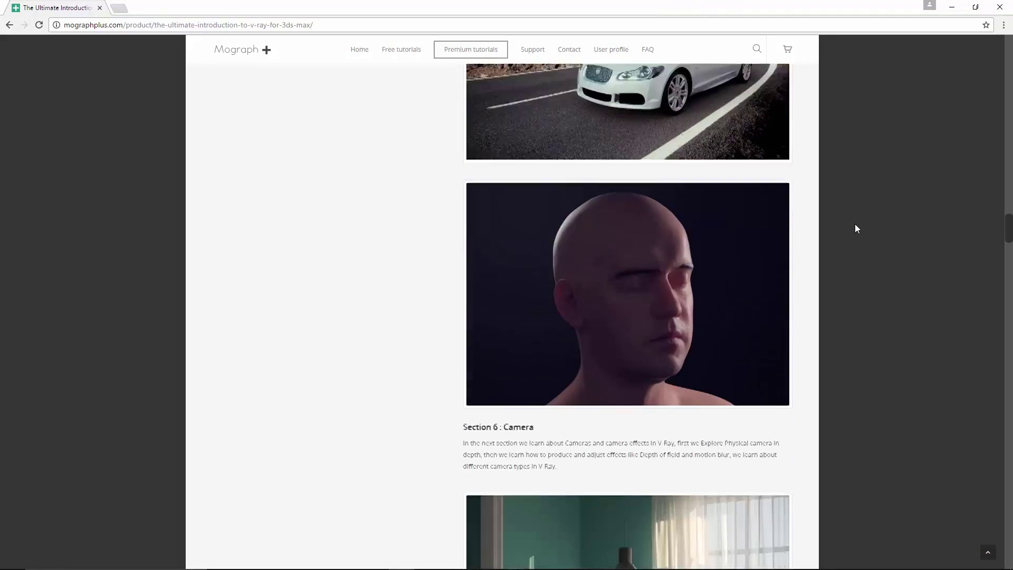
pyautogui.scroll(-20, 855, 225)
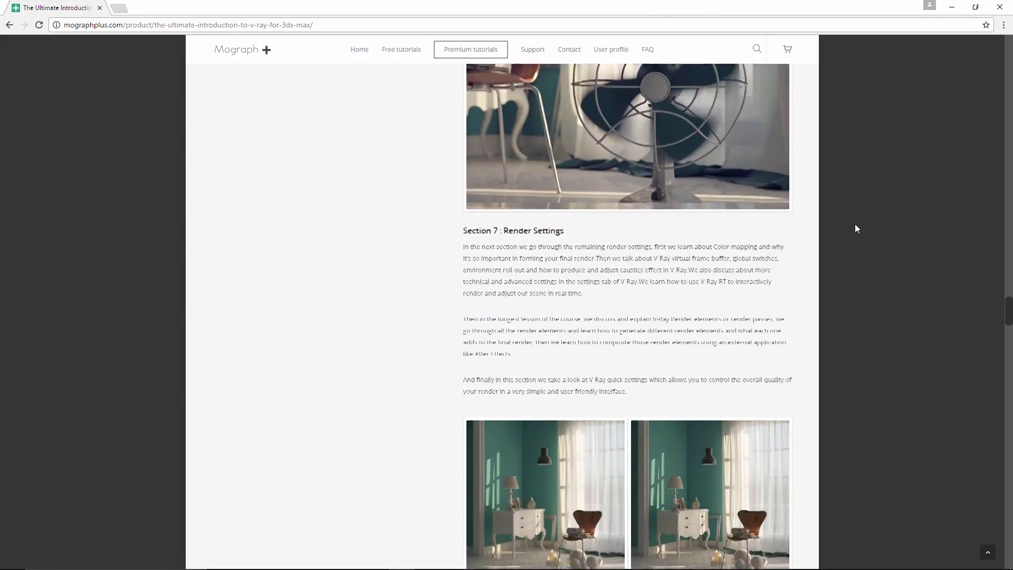
pyautogui.scroll(-20, 856, 229)
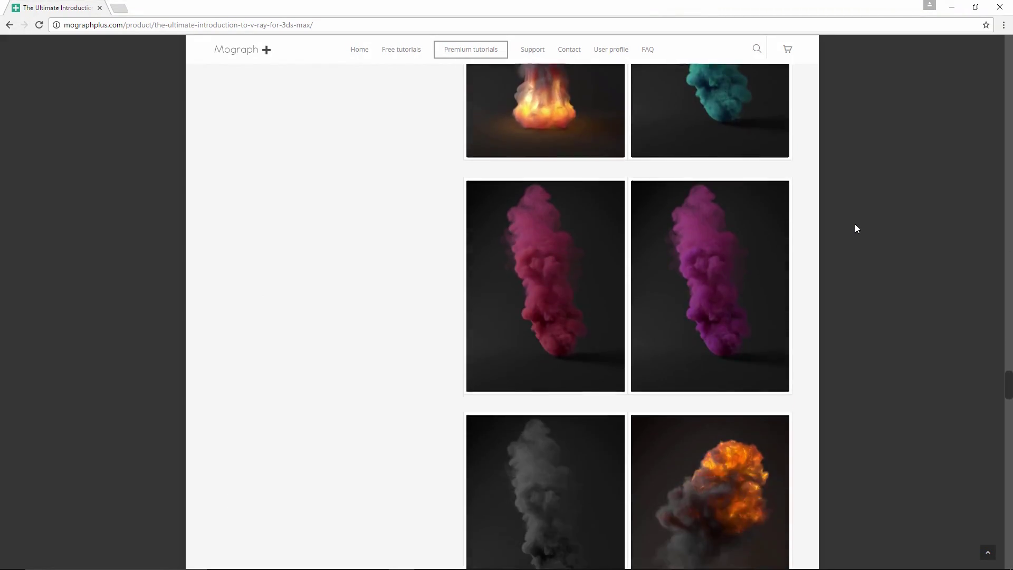
pyautogui.scroll(-4, 857, 228)
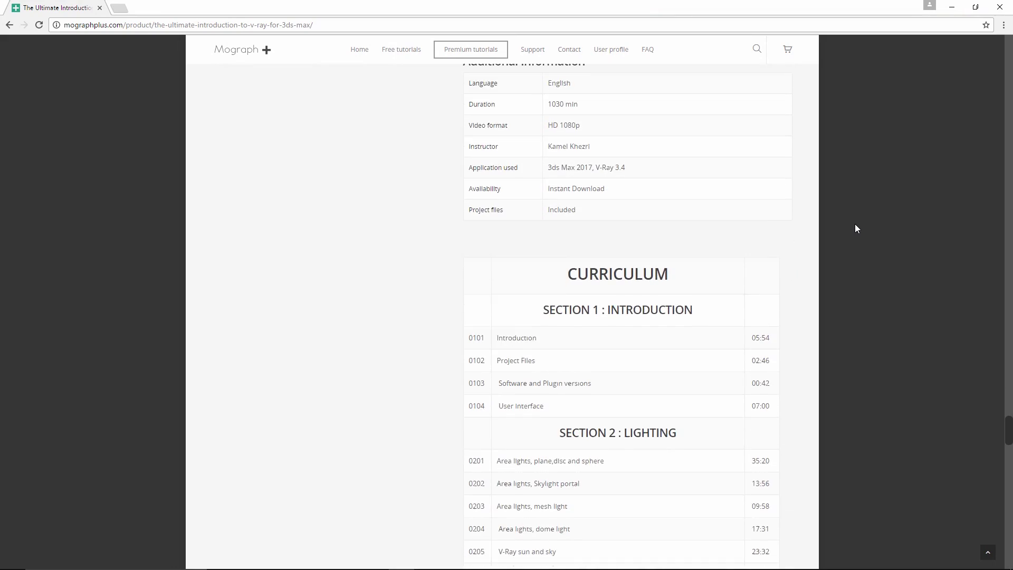
pyautogui.scroll(-20, 856, 228)
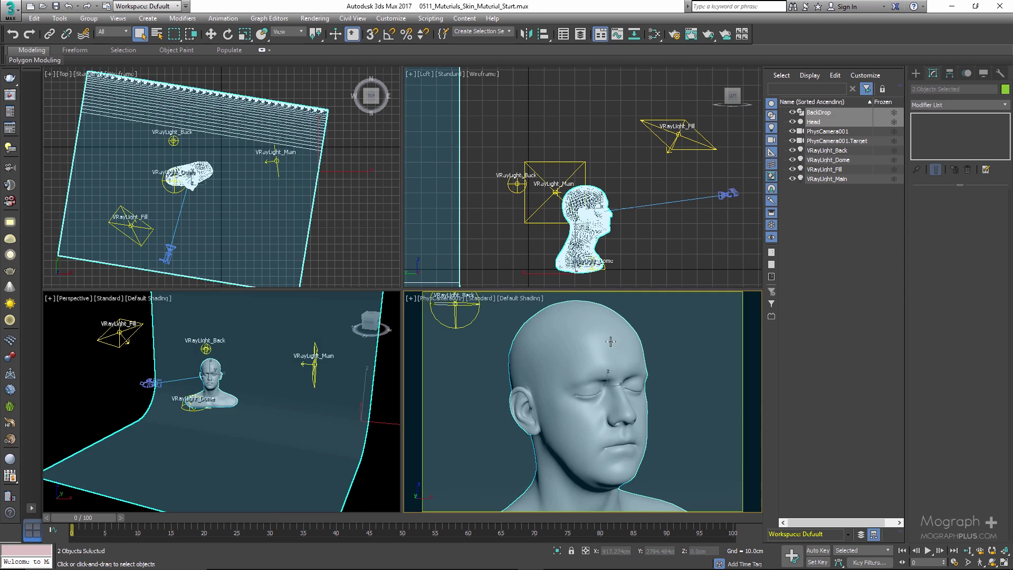
# Examine the scene's head, main light and backdrop by selecting each, clear the selection, and inspect the overall setup in the perspective view.
pyautogui.click(597, 342)
pyautogui.press('z')
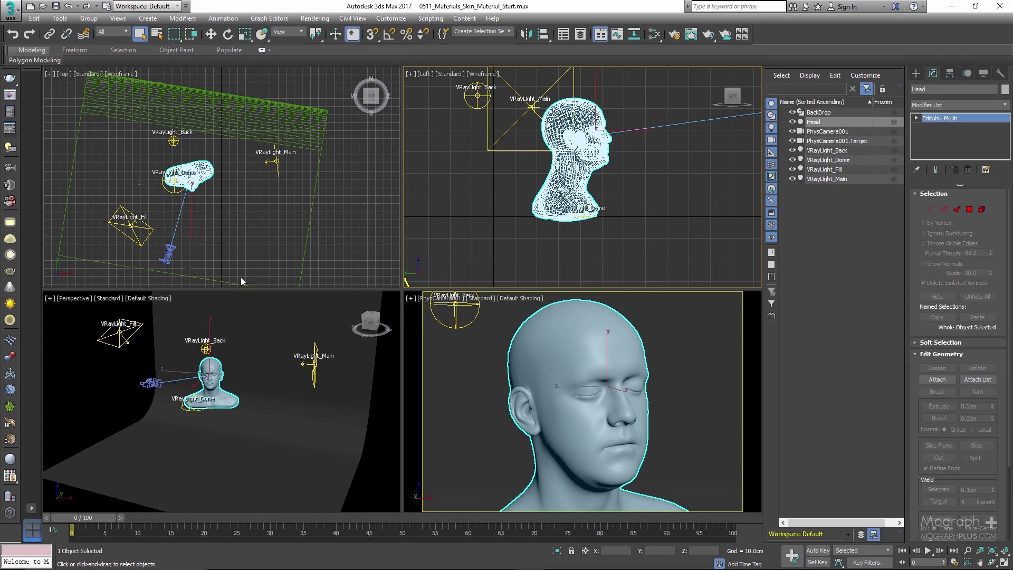
pyautogui.click(131, 224)
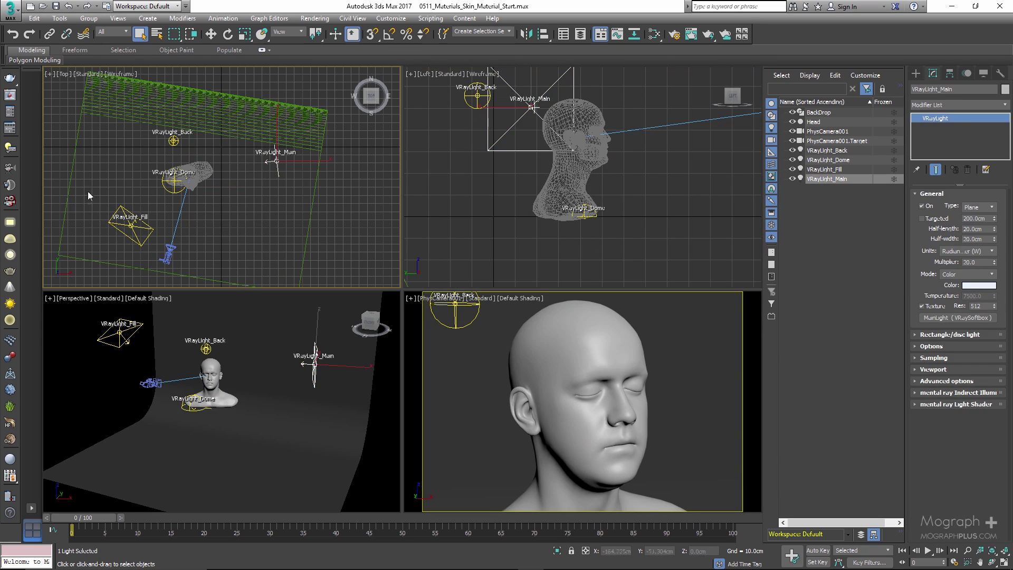
pyautogui.click(109, 176)
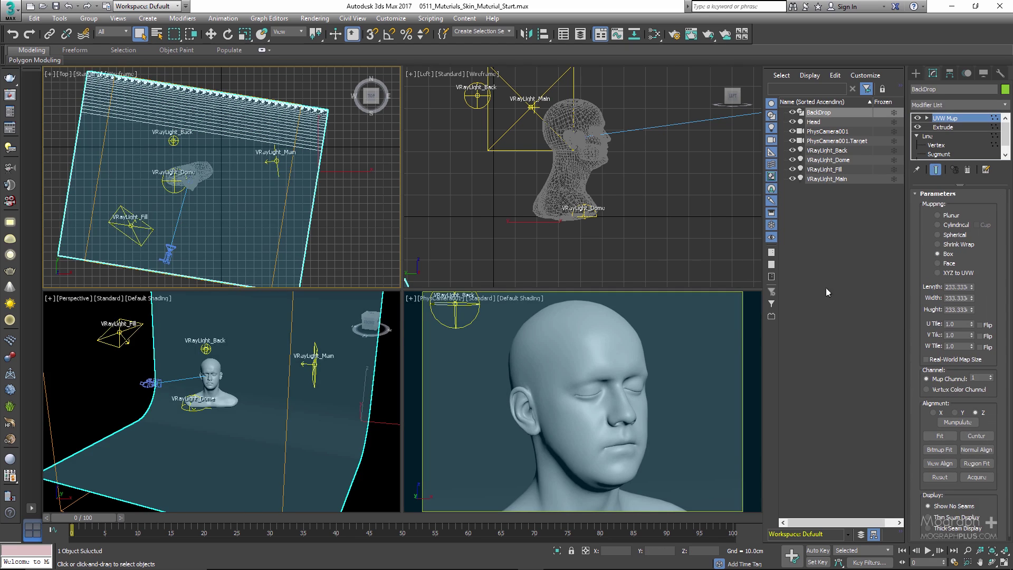
pyautogui.click(839, 289)
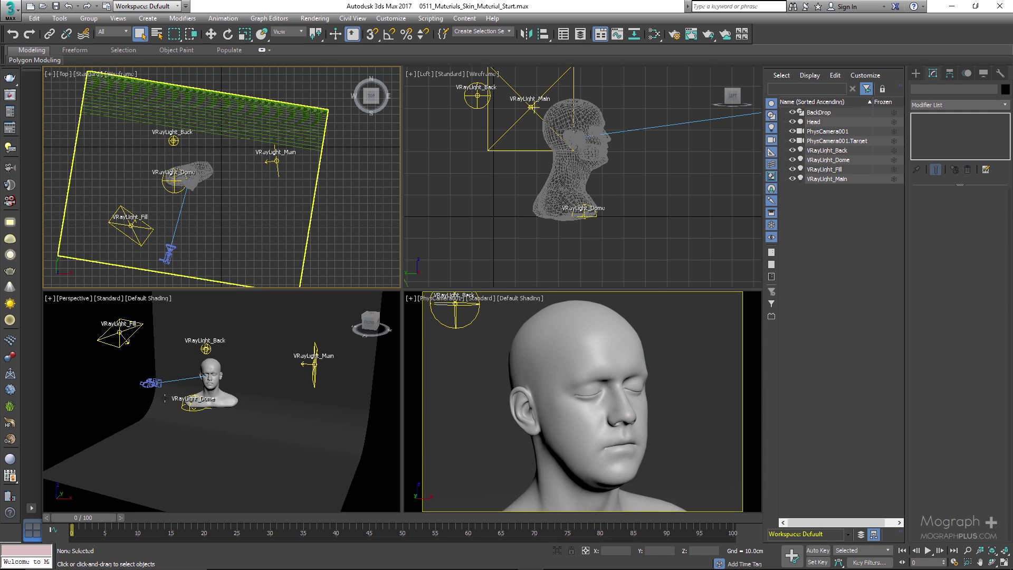
pyautogui.keyDown('alt'); pyautogui.moveTo(152, 366); pyautogui.dragTo(186, 376, button='middle'); pyautogui.keyUp('alt')
pyautogui.scroll(-5, 200, 390)
pyautogui.scroll(2, 198, 395)
pyautogui.scroll(3, 199, 378)
pyautogui.scroll(-2, 222, 362)
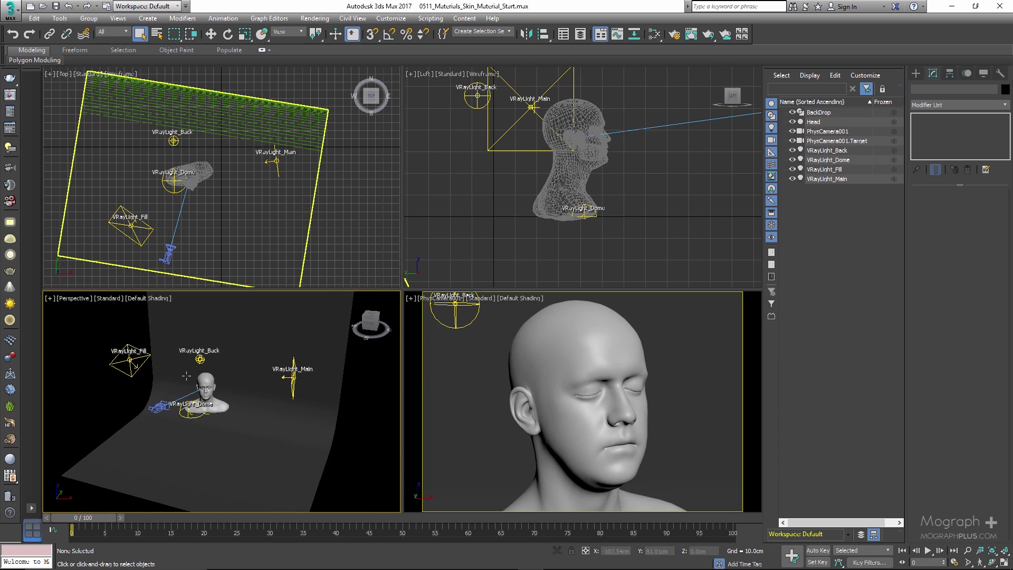
# Create a VRaySkinMtl material in the Slate Material Editor and assign it to the Head object.
pyautogui.click(471, 394)
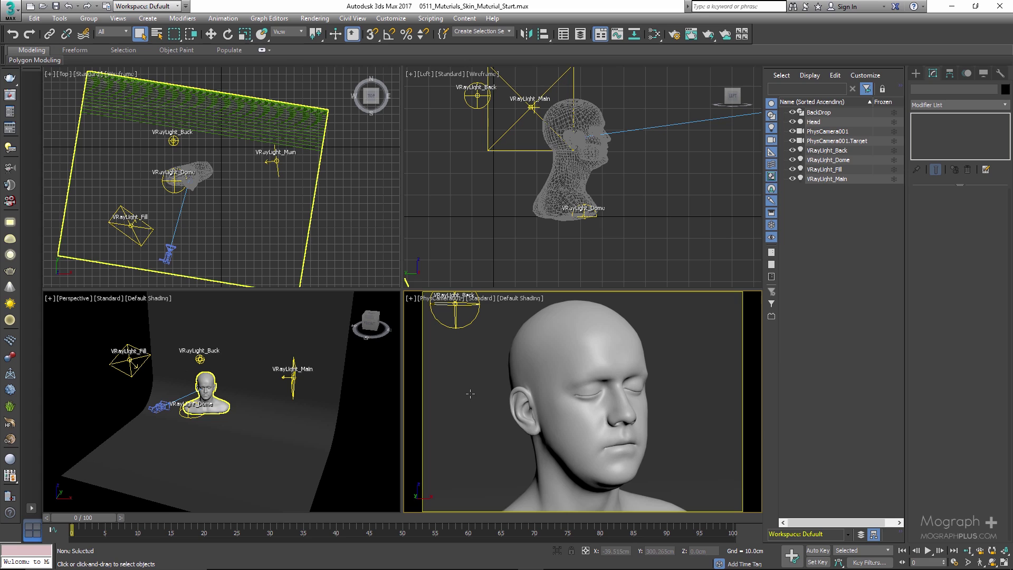
pyautogui.press('m')
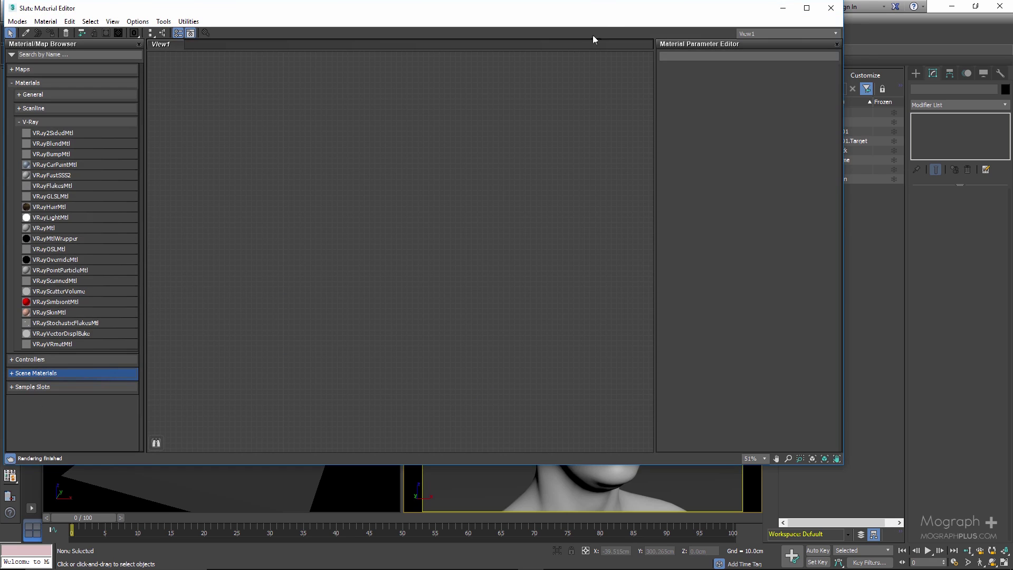
pyautogui.moveTo(605, 12); pyautogui.dragTo(561, 78)
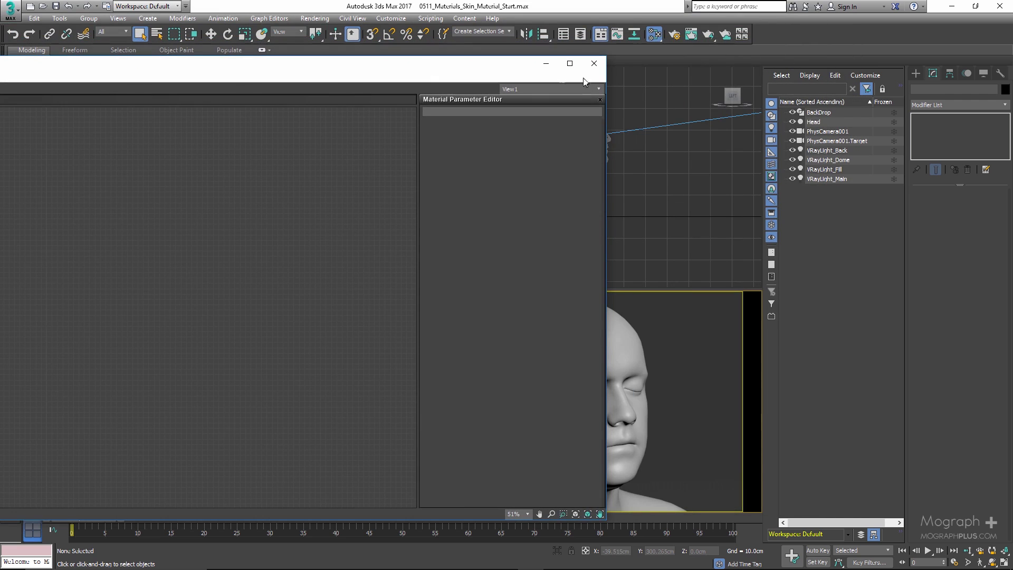
pyautogui.click(807, 121)
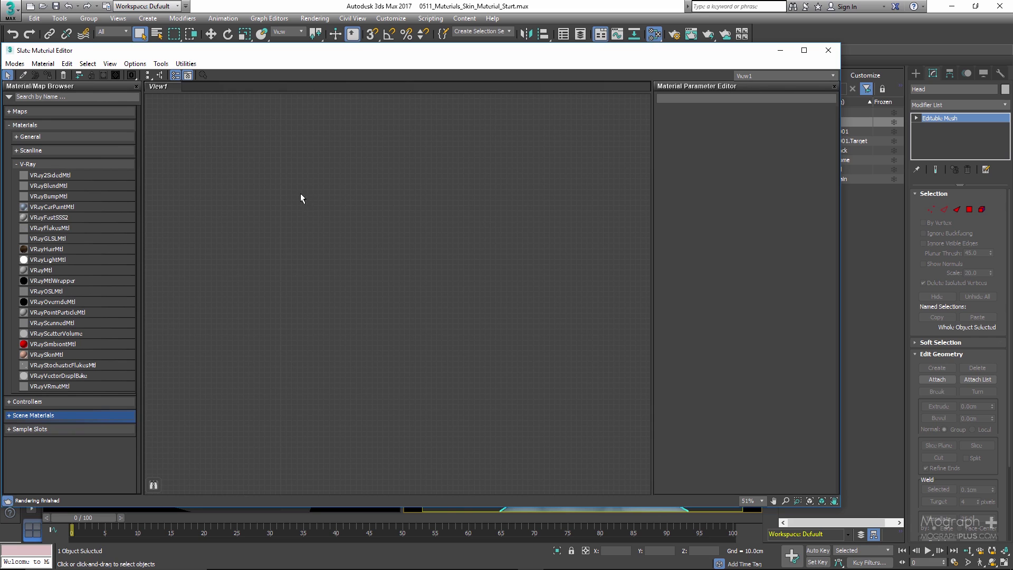
pyautogui.moveTo(42, 355); pyautogui.dragTo(391, 200)
pyautogui.scroll(5, 401, 202)
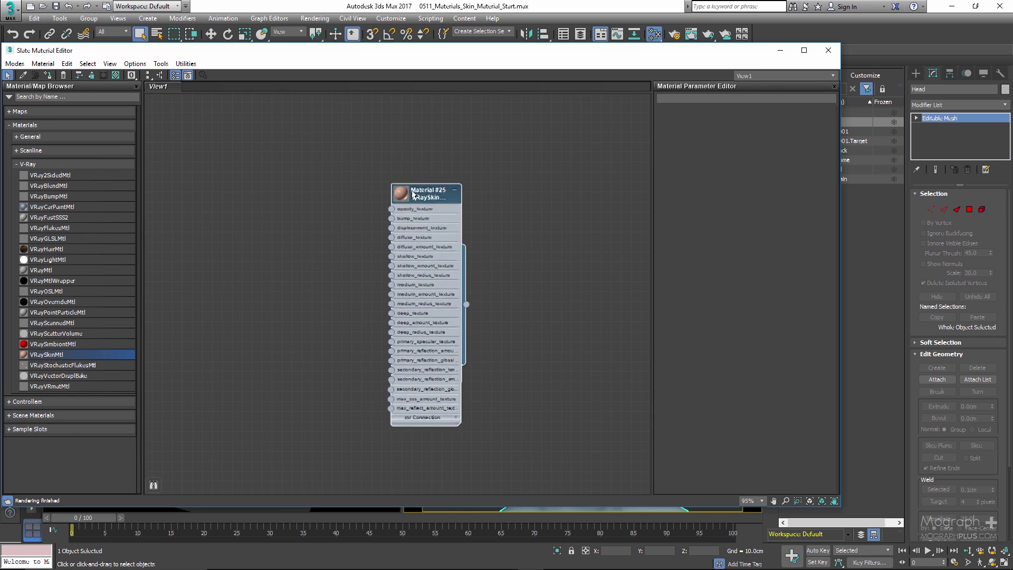
pyautogui.rightClick(511, 193)
pyautogui.click(559, 205)
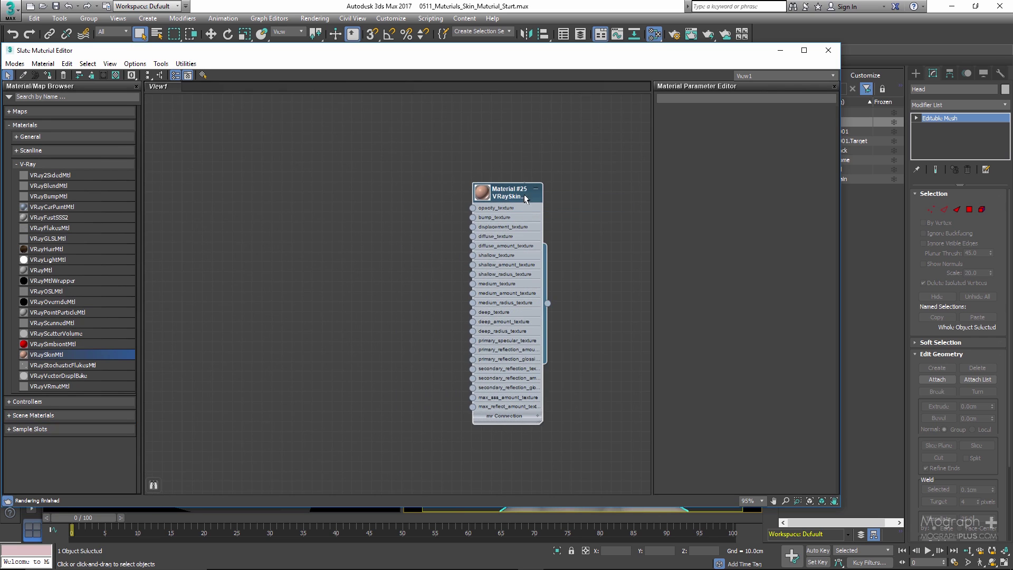
# Enlarge the skin material node's preview and show its parameters, leaving the camera view uncovered.
pyautogui.moveTo(678, 58); pyautogui.dragTo(299, 71)
pyautogui.moveTo(107, 208); pyautogui.dragTo(162, 161)
pyautogui.doubleClick(180, 199)
pyautogui.doubleClick(162, 158)
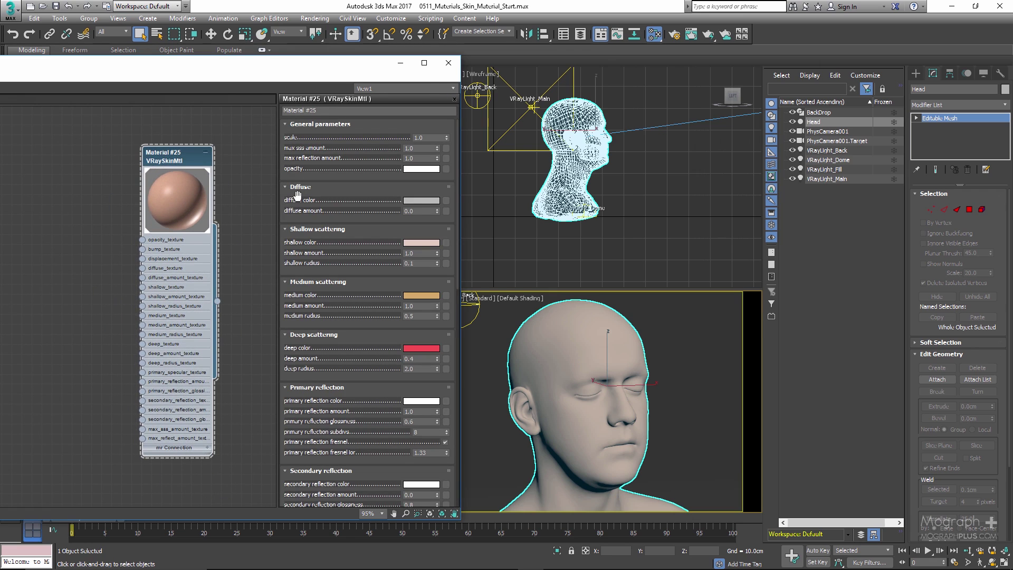
# Review the skin material's general, diffuse, scattering and reflection parameters, including the deep scattering color.
pyautogui.moveTo(327, 283); pyautogui.dragTo(322, 317)
pyautogui.moveTo(377, 195); pyautogui.dragTo(376, 191)
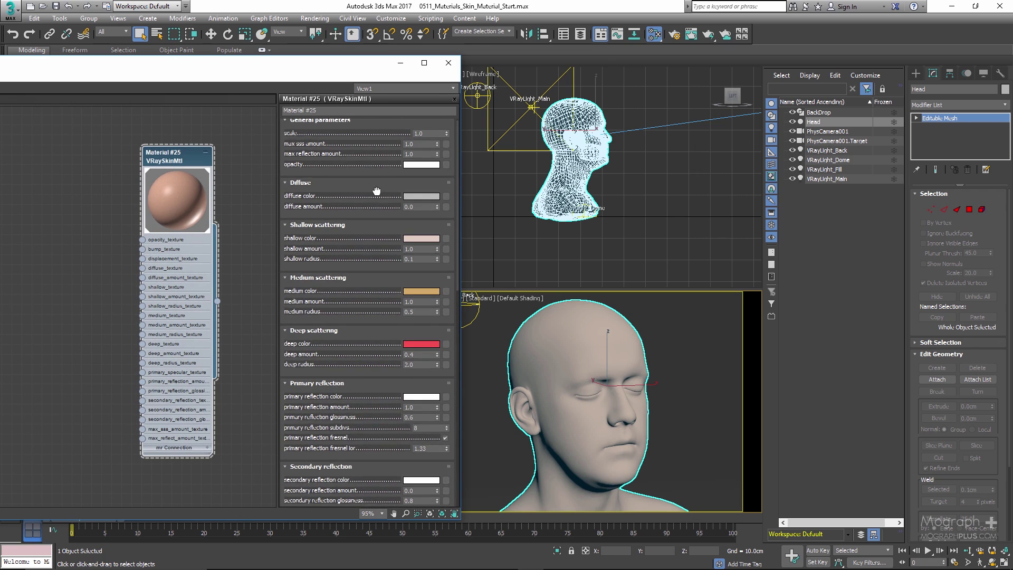
pyautogui.scroll(-1, 348, 213)
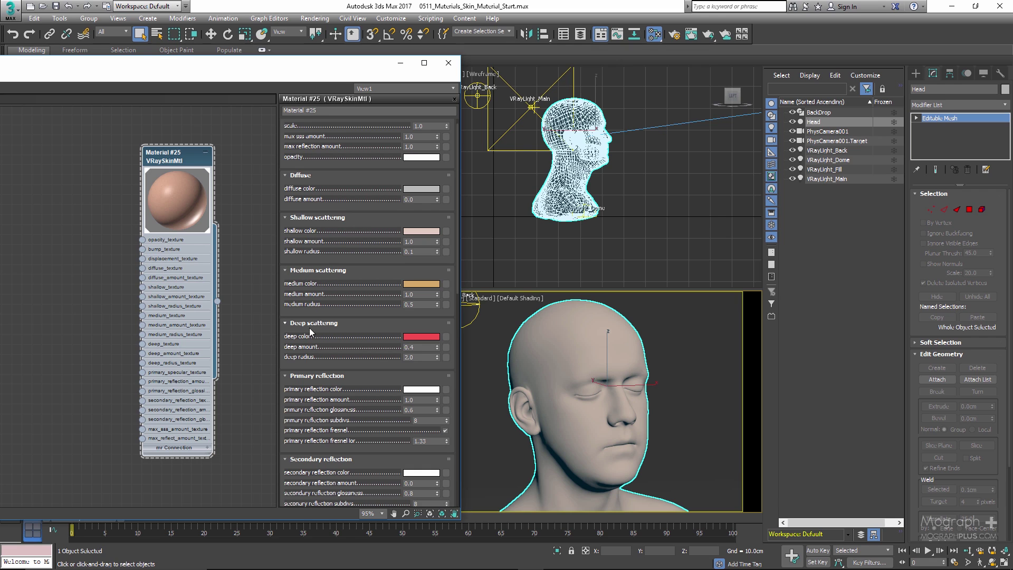
pyautogui.moveTo(312, 327); pyautogui.dragTo(320, 239)
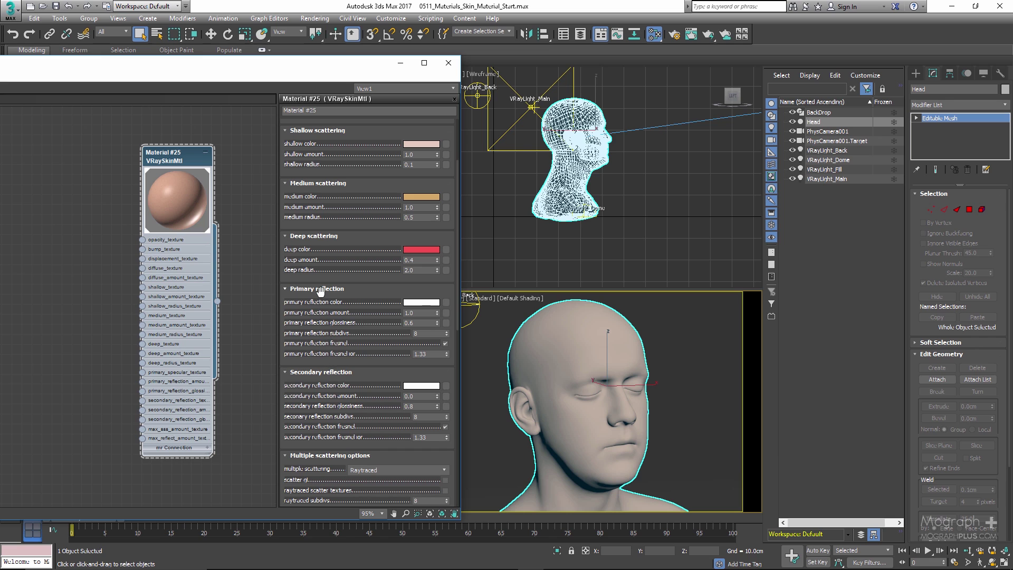
pyautogui.moveTo(337, 236); pyautogui.dragTo(350, 368)
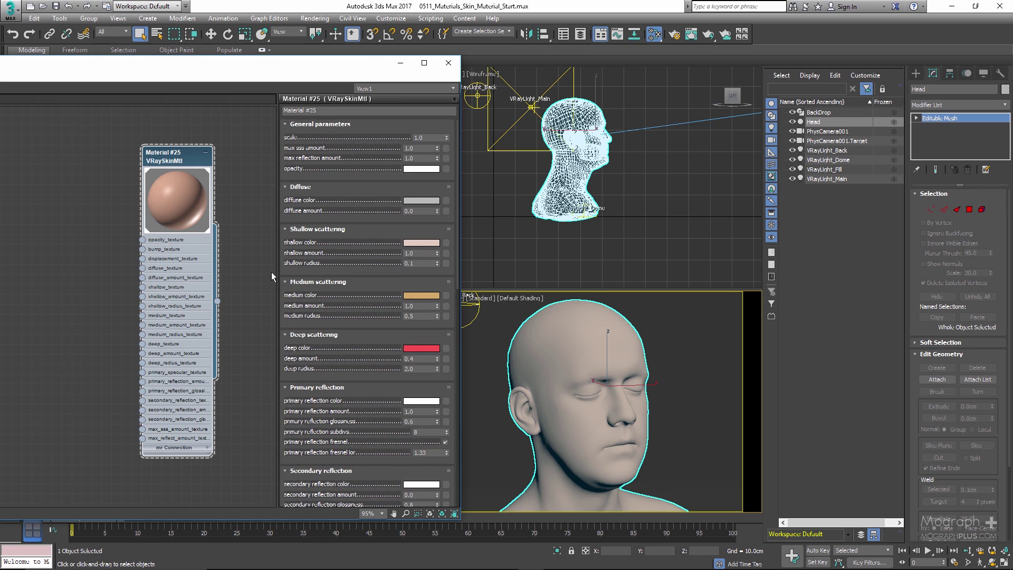
pyautogui.moveTo(300, 287); pyautogui.dragTo(327, 189)
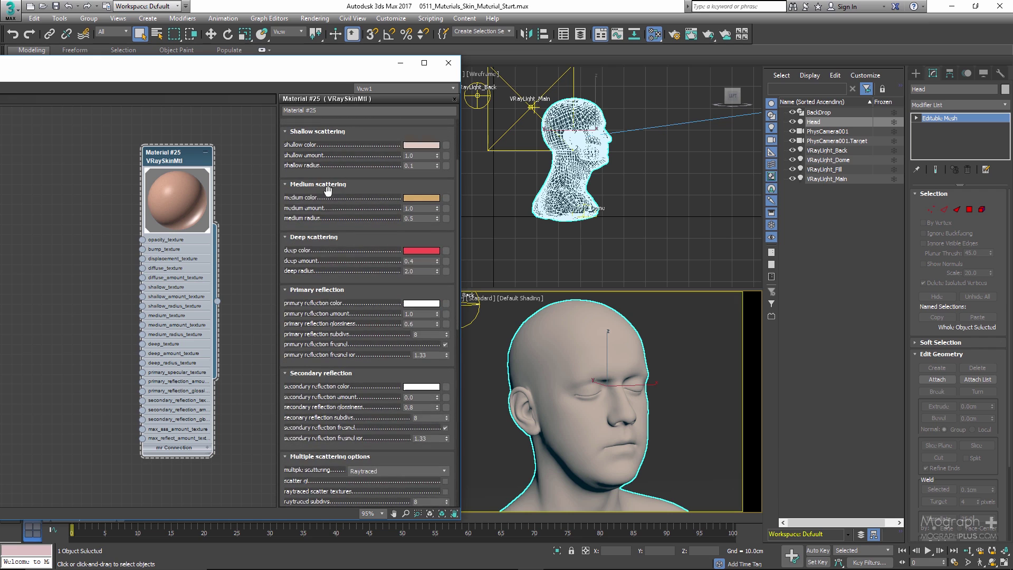
pyautogui.scroll(3, 319, 309)
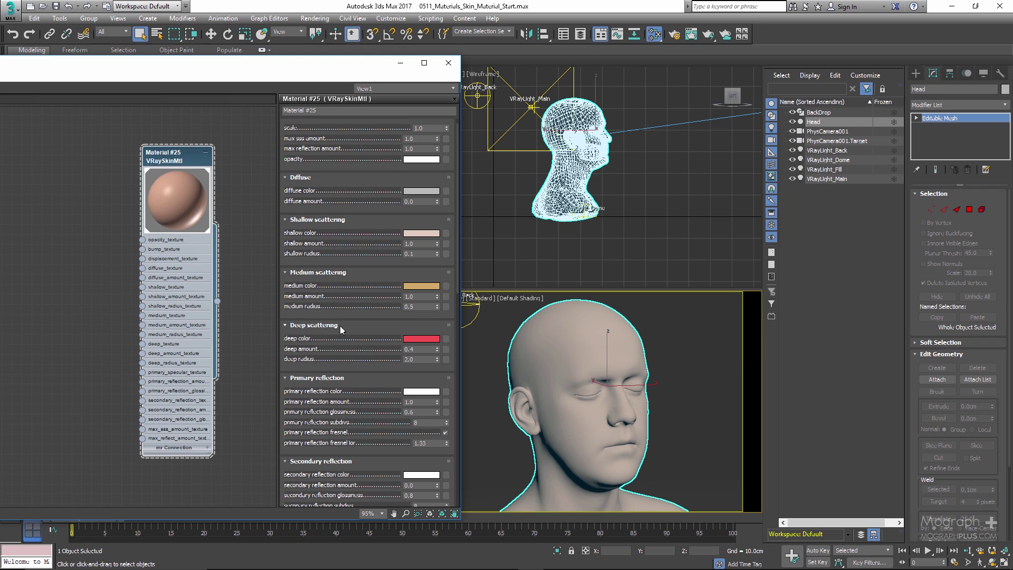
pyautogui.scroll(-1, 370, 330)
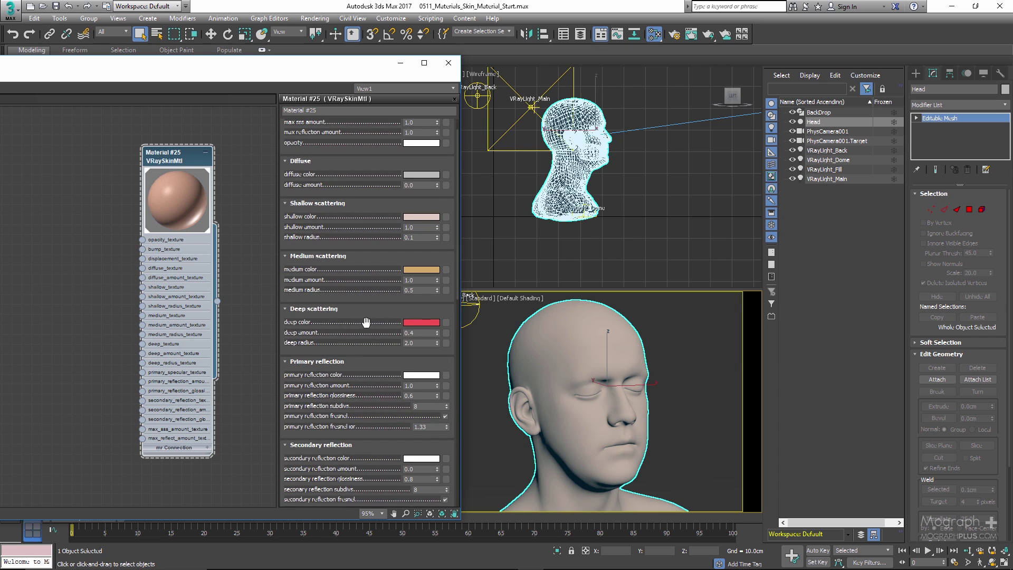
pyautogui.click(410, 322)
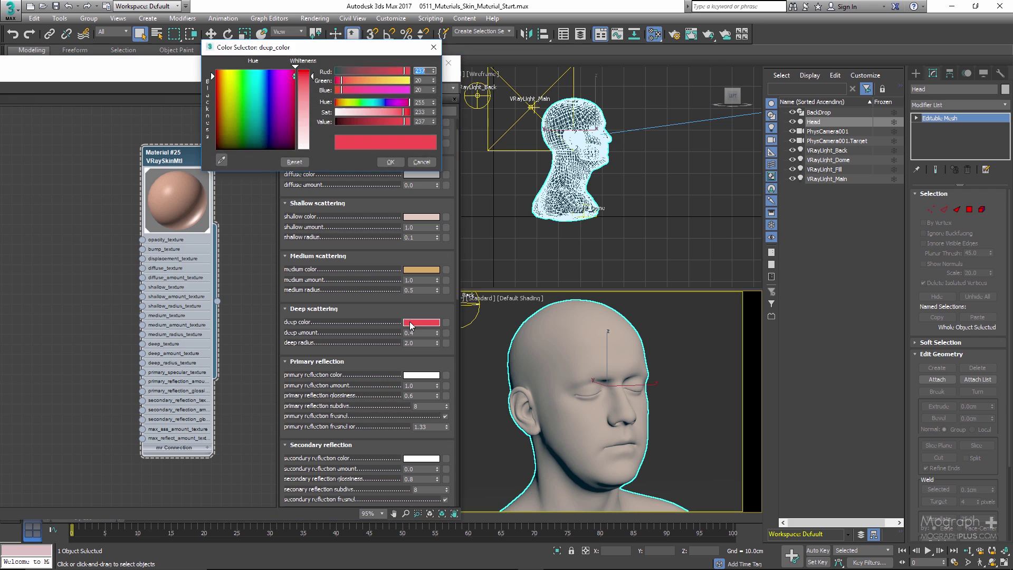
pyautogui.click(417, 163)
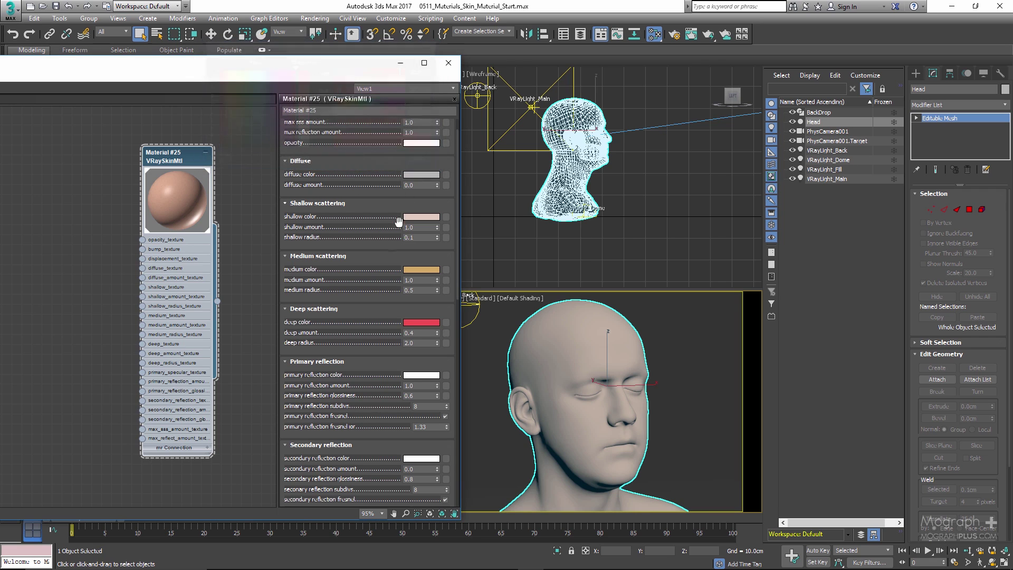
pyautogui.moveTo(368, 335); pyautogui.dragTo(367, 361)
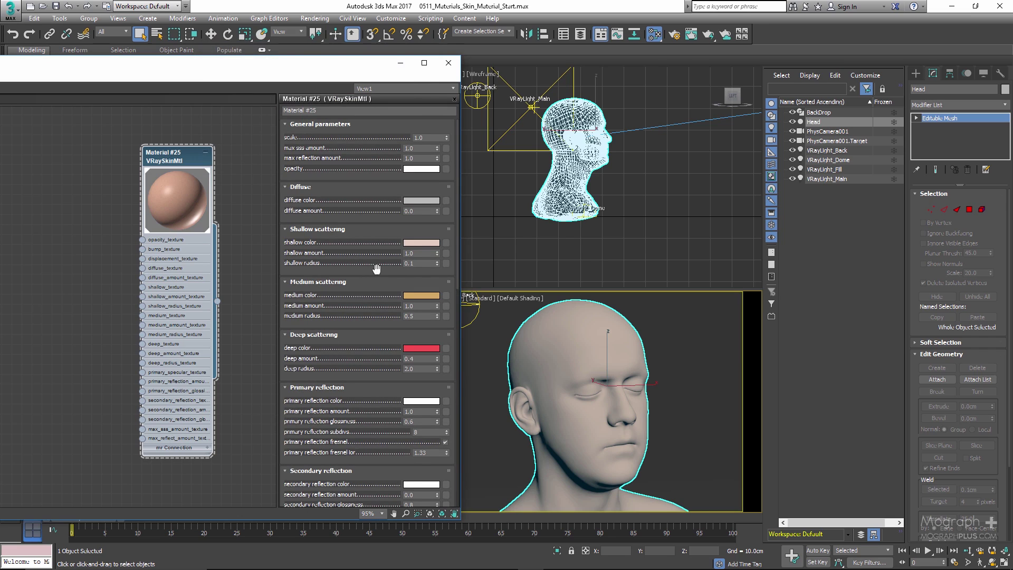
# Inspect the radius values of the skin material's shallow, medium and deep scattering layers.
pyautogui.doubleClick(420, 263)
pyautogui.moveTo(405, 267); pyautogui.dragTo(379, 267)
pyautogui.click(427, 265)
pyautogui.doubleClick(415, 316)
pyautogui.press('Return')
pyautogui.doubleClick(411, 368)
pyautogui.press('Return')
# Show the last V-Ray frame buffer and arrange it beside the skin material's parameters.
pyautogui.moveTo(357, 71); pyautogui.dragTo(373, 127)
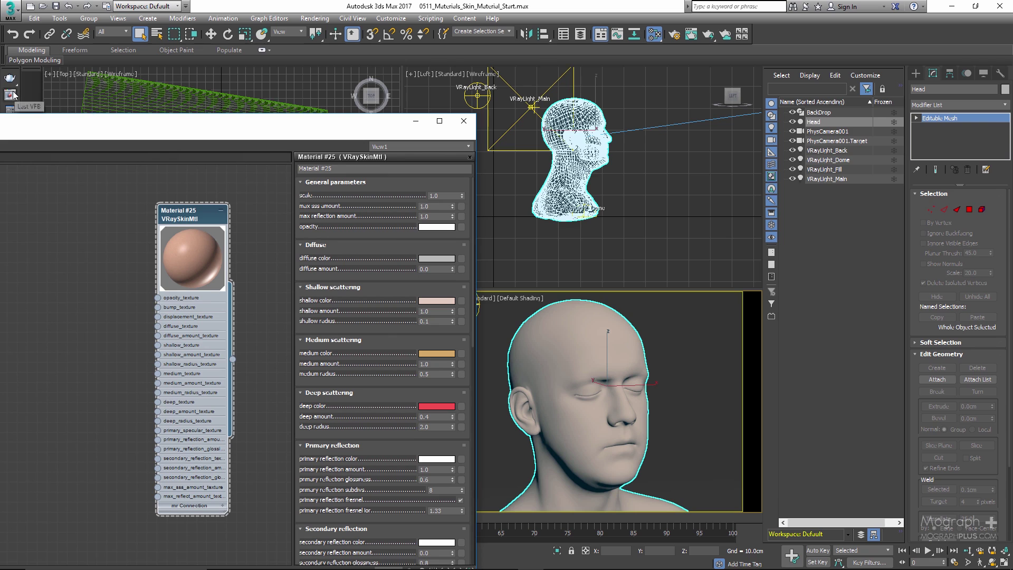
pyautogui.click(14, 93)
pyautogui.moveTo(553, 130); pyautogui.dragTo(576, 126)
pyautogui.moveTo(341, 132); pyautogui.dragTo(284, 67)
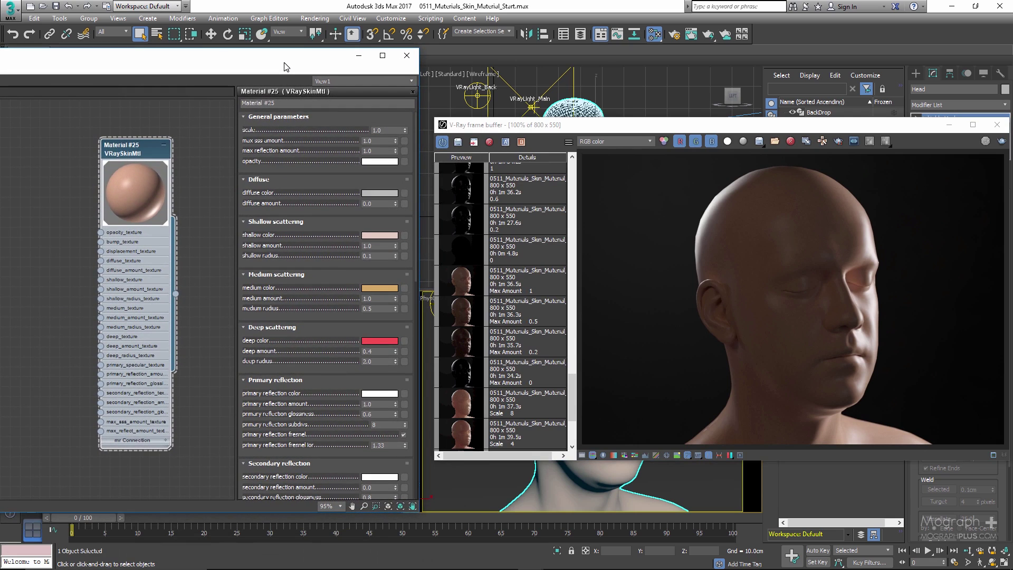
# Select the Scale 0 render in the frame buffer's render history.
pyautogui.scroll(-3, 499, 385)
pyautogui.scroll(-1, 500, 385)
pyautogui.click(461, 425)
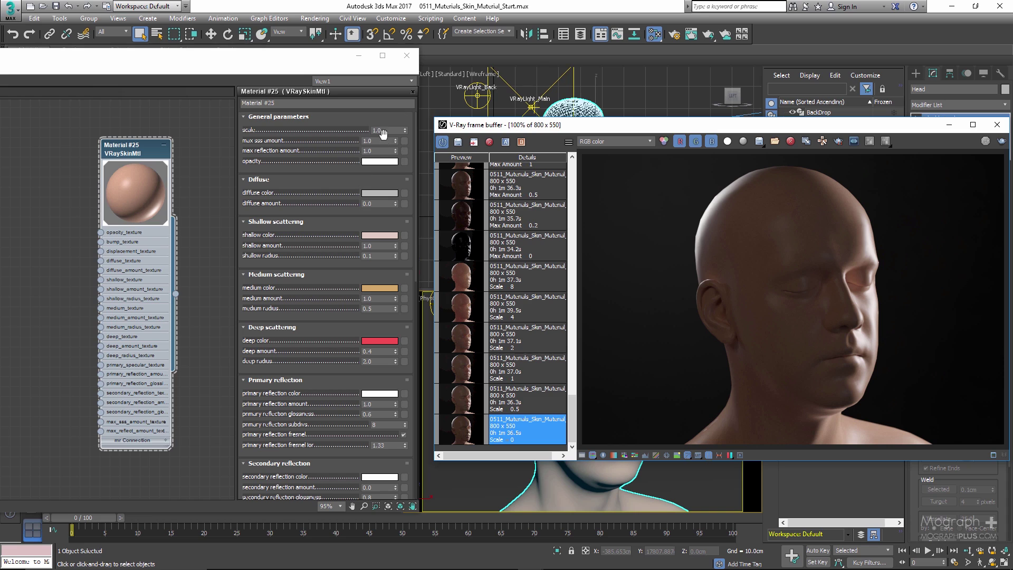
# Set the skin material's scale to 0 and inspect the matching head render in the frame buffer.
pyautogui.moveTo(385, 131); pyautogui.dragTo(330, 160)
pyautogui.write('0')
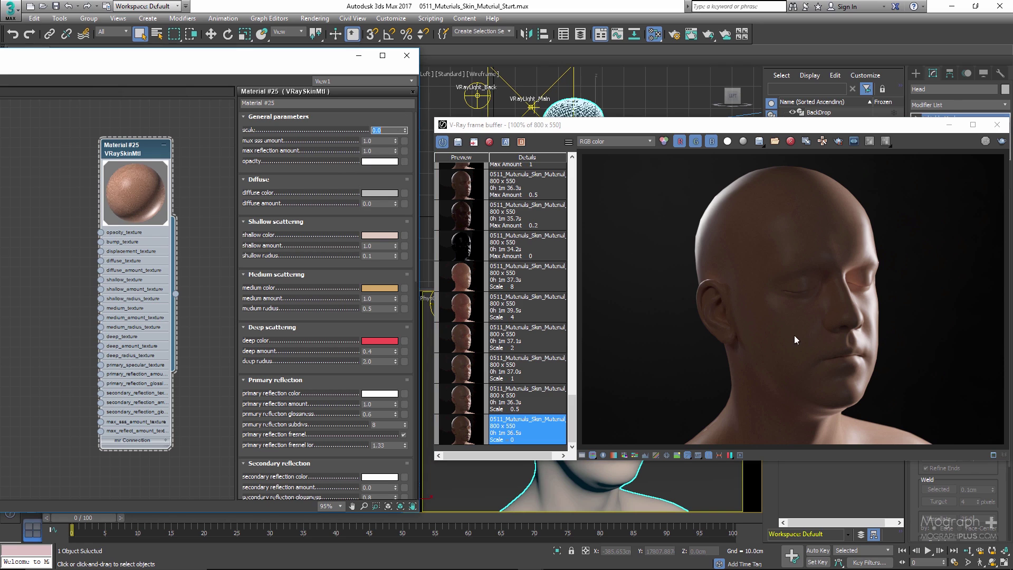
pyautogui.scroll(1, 829, 338)
pyautogui.moveTo(828, 338); pyautogui.dragTo(825, 314, button='middle')
pyautogui.scroll(-1, 802, 315)
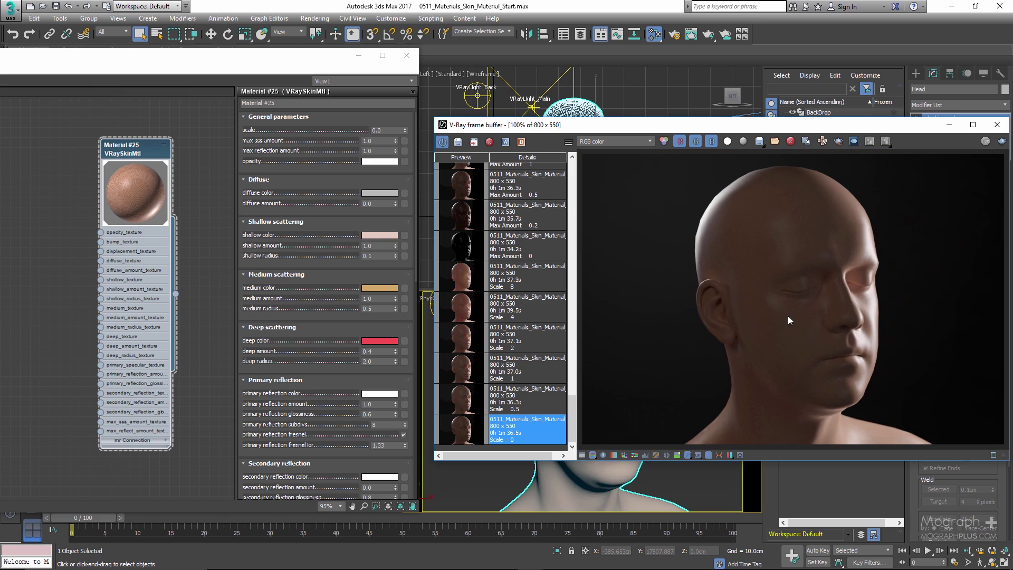
# Set the skin material's scale to 0.5 and compare the Scale 0.5 render with the Scale 0 render.
pyautogui.click(393, 130)
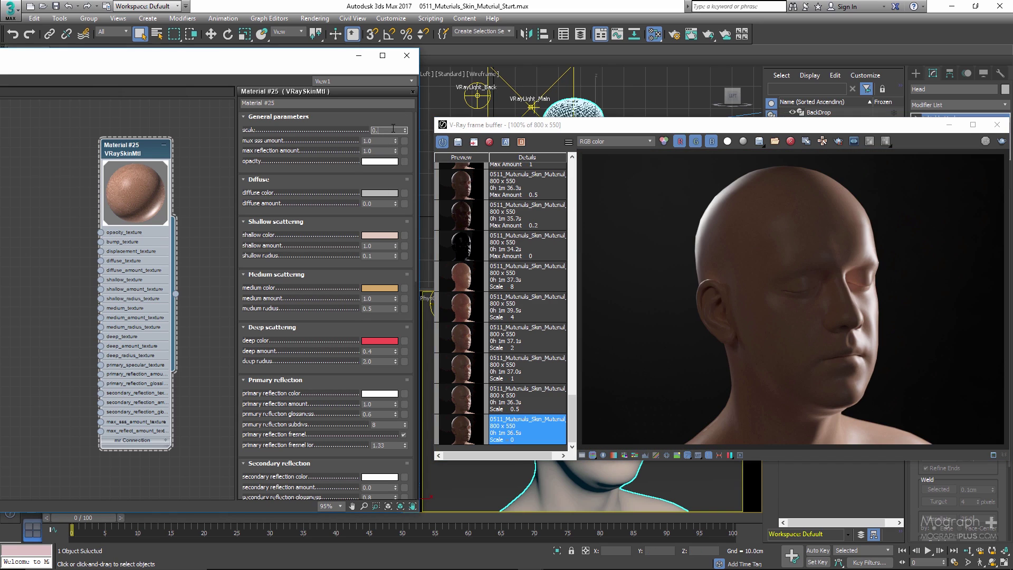
pyautogui.click(530, 394)
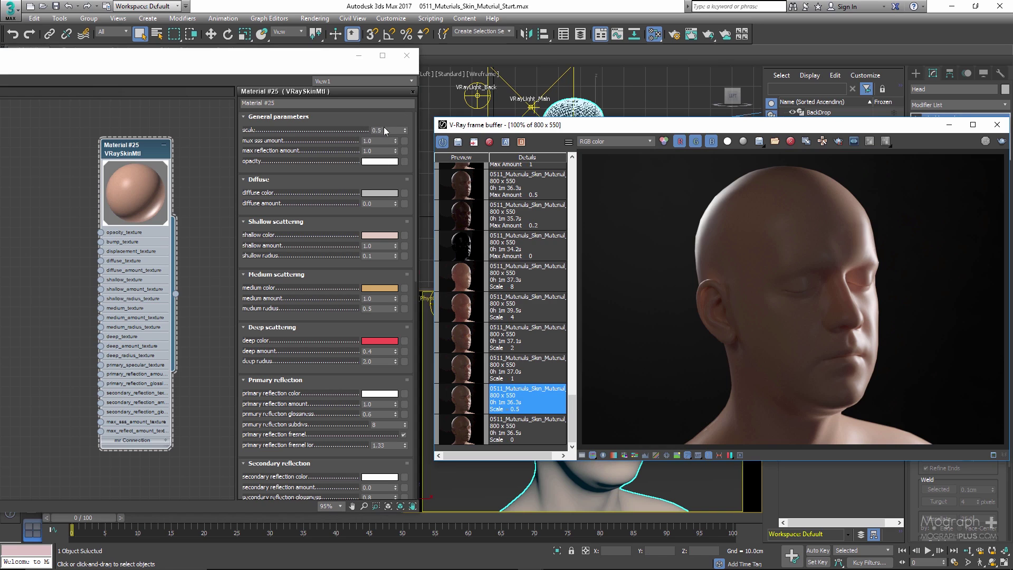
pyautogui.click(540, 435)
pyautogui.click(540, 407)
# Set the skin material's scale to 1 and compare the Scale 1 render with the Scale 0.5 render.
pyautogui.doubleClick(391, 130)
pyautogui.write('1')
pyautogui.press('Return')
pyautogui.click(540, 375)
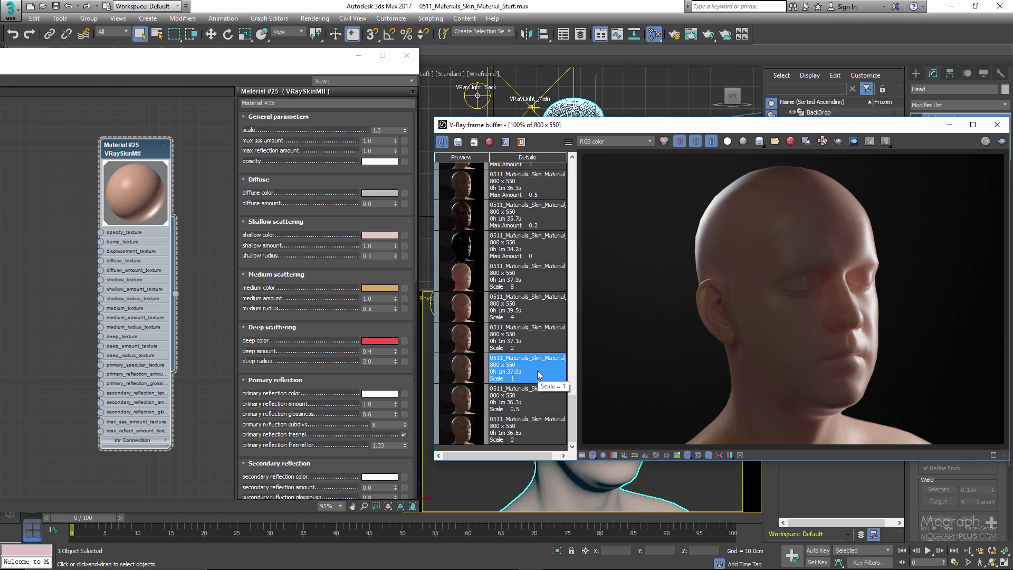
pyautogui.click(545, 396)
pyautogui.click(543, 370)
# Set the skin material's scale to 2 and show the Scale 2 render from the history.
pyautogui.doubleClick(391, 130)
pyautogui.write('2')
pyautogui.press('Return')
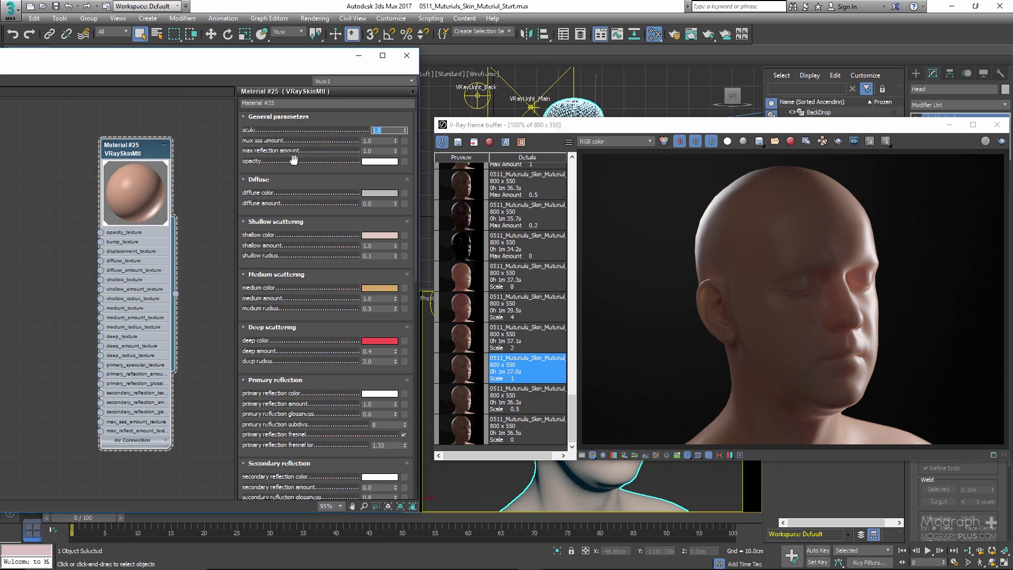
pyautogui.click(547, 344)
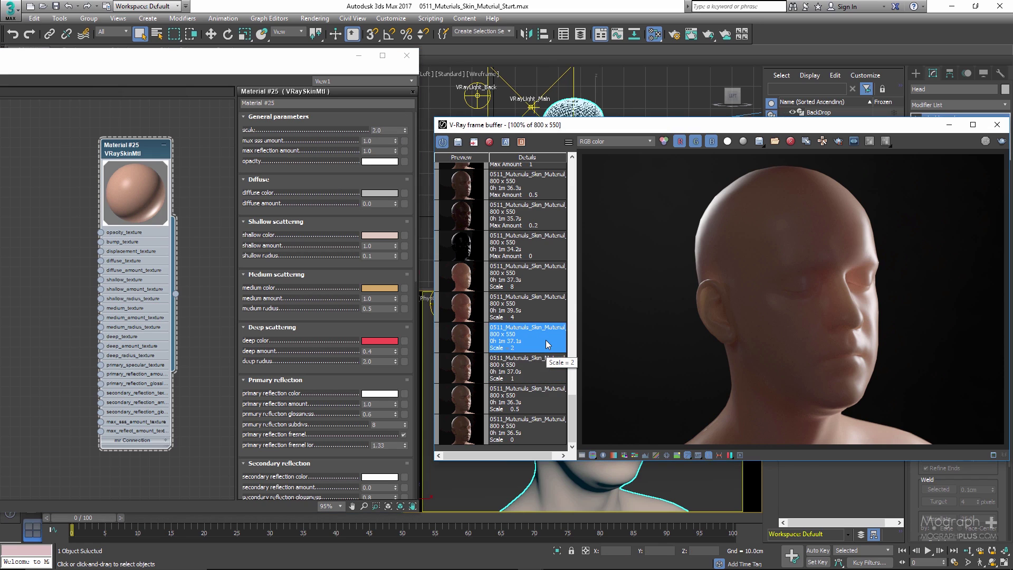
# Compare the head renders from the history in order for scale 0, 0.5, 1 and 2.
pyautogui.click(543, 428)
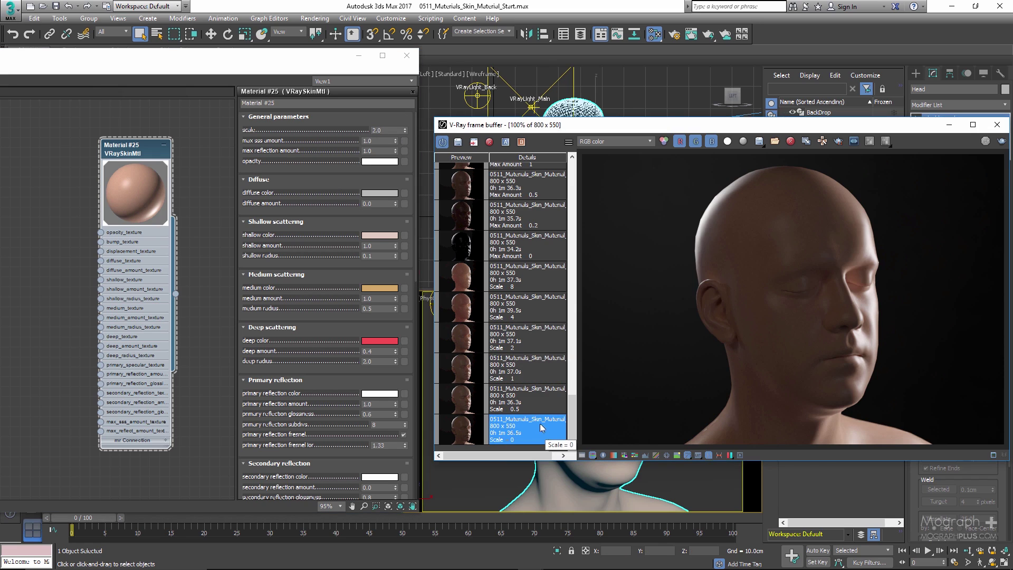
pyautogui.click(538, 400)
pyautogui.click(532, 368)
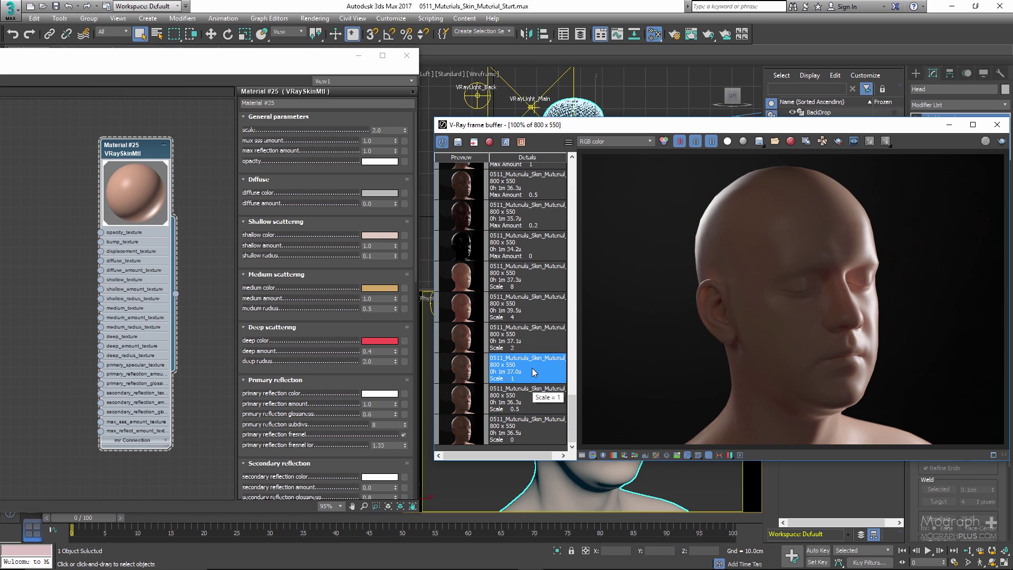
pyautogui.click(536, 336)
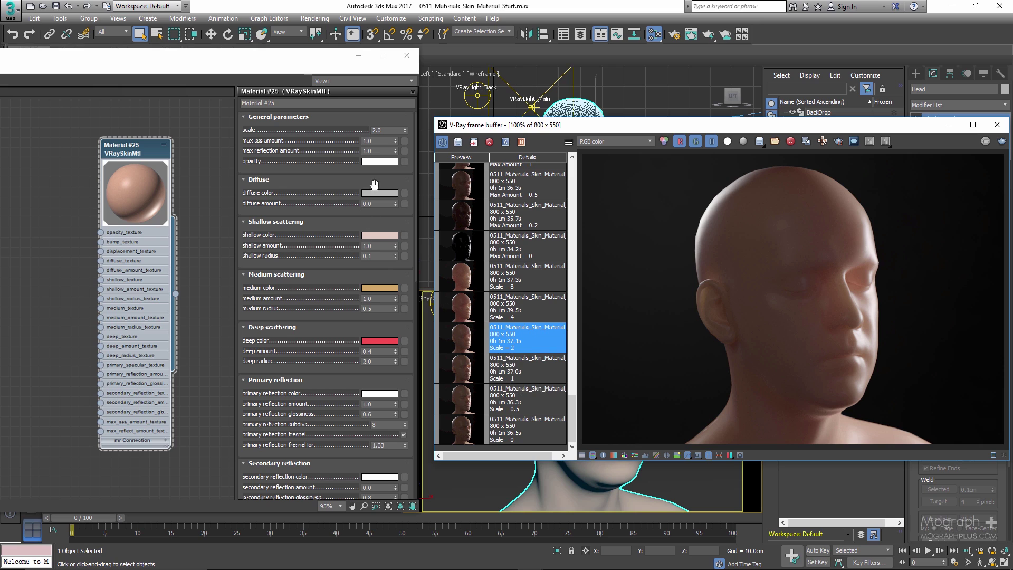
# Set the skin material's scale to 4 and show the Scale 4 render from the history.
pyautogui.doubleClick(388, 130)
pyautogui.write('4')
pyautogui.press('Return')
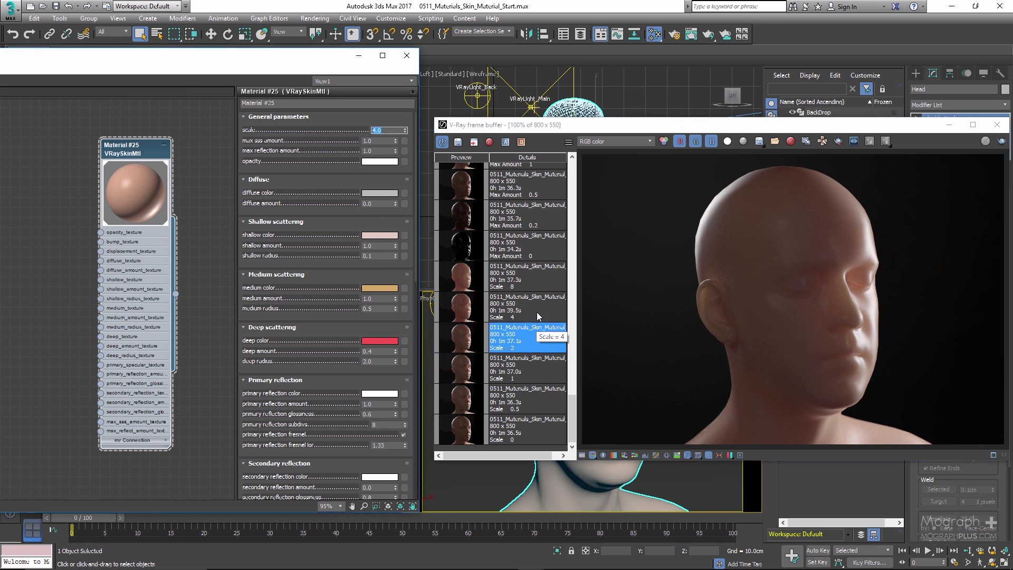
pyautogui.click(536, 312)
# Show the Scale 8 render and set the skin material's scale to 8 to match it.
pyautogui.click(530, 277)
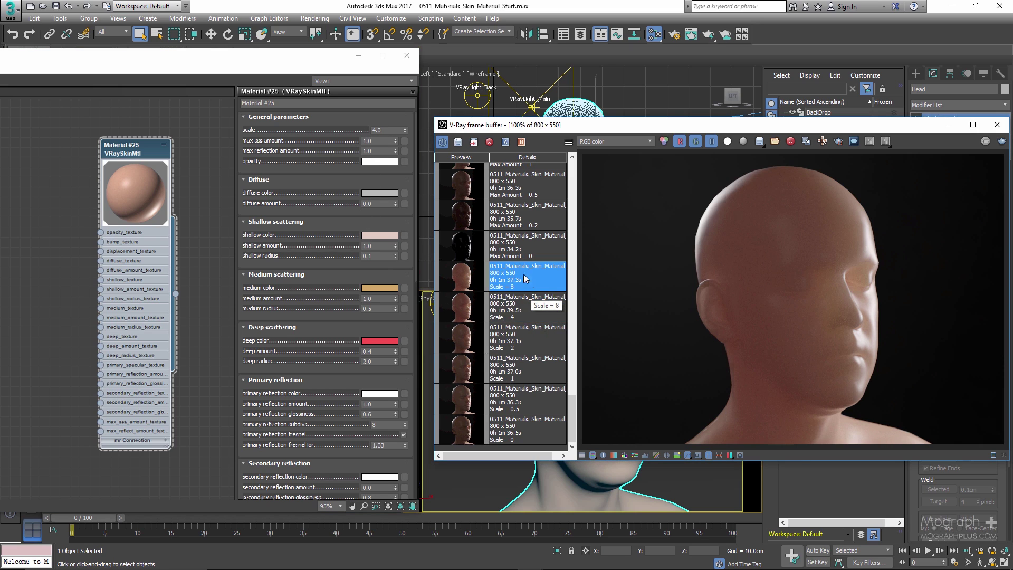
pyautogui.moveTo(389, 131); pyautogui.dragTo(317, 137)
pyautogui.write('8')
pyautogui.press('Return')
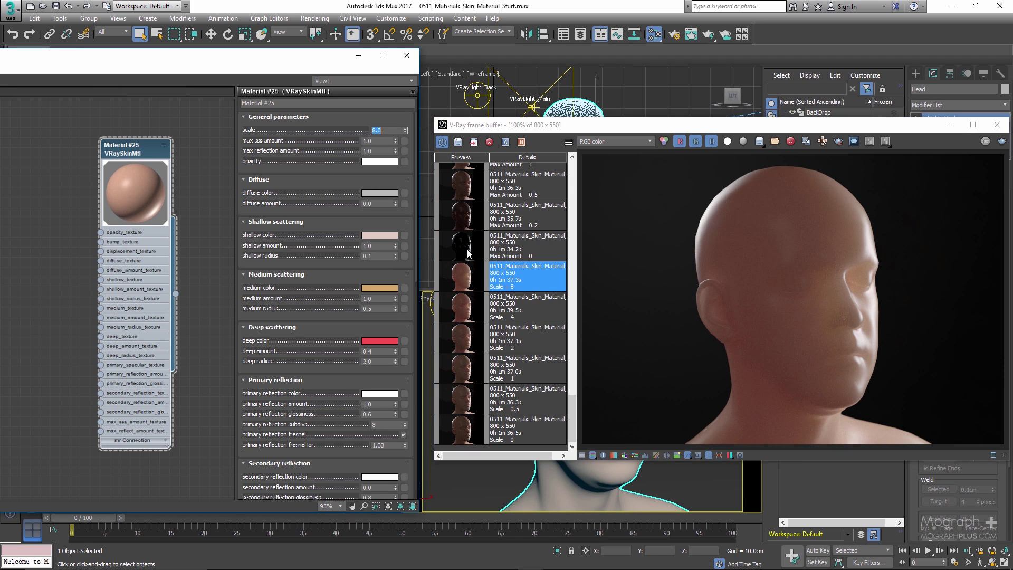
# Step through all scale renders in ascending order from Scale 0 to Scale 8 to compare the scattering.
pyautogui.click(525, 426)
pyautogui.click(528, 401)
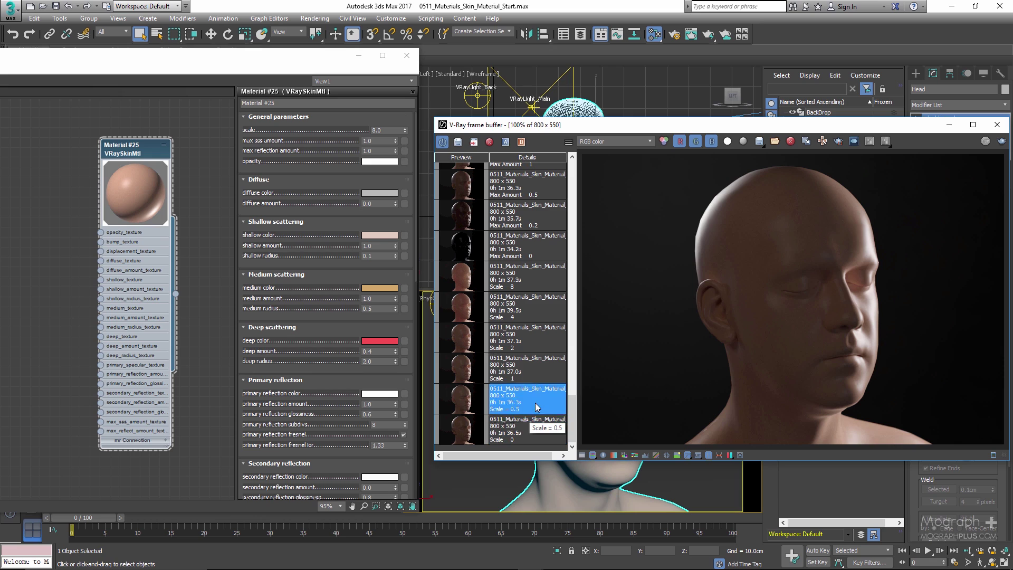
pyautogui.click(534, 370)
pyautogui.click(534, 344)
pyautogui.click(534, 314)
pyautogui.click(530, 281)
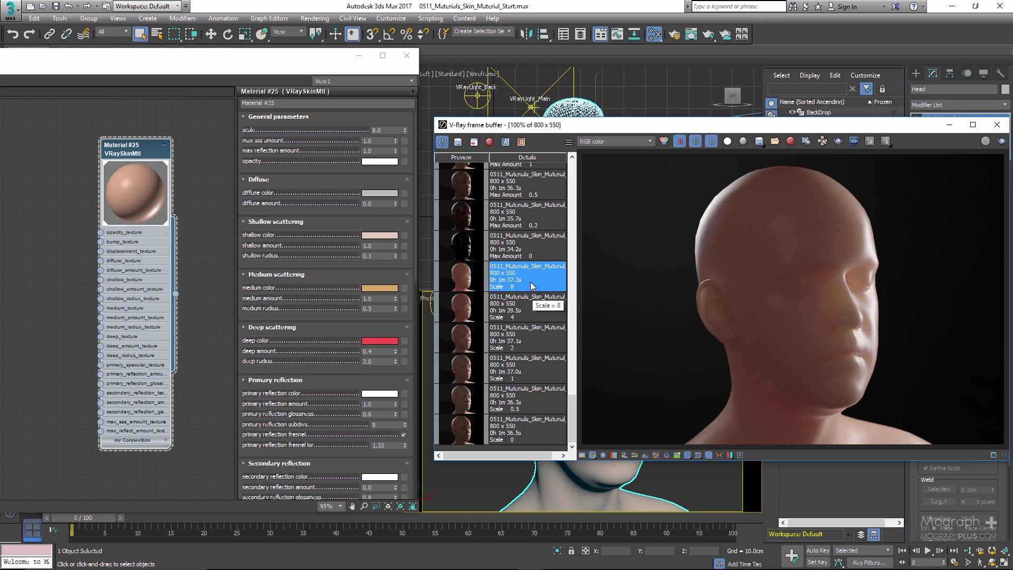
# Set the skin material's scale back to 1.
pyautogui.doubleClick(390, 130)
pyautogui.write('1')
pyautogui.press('Return')
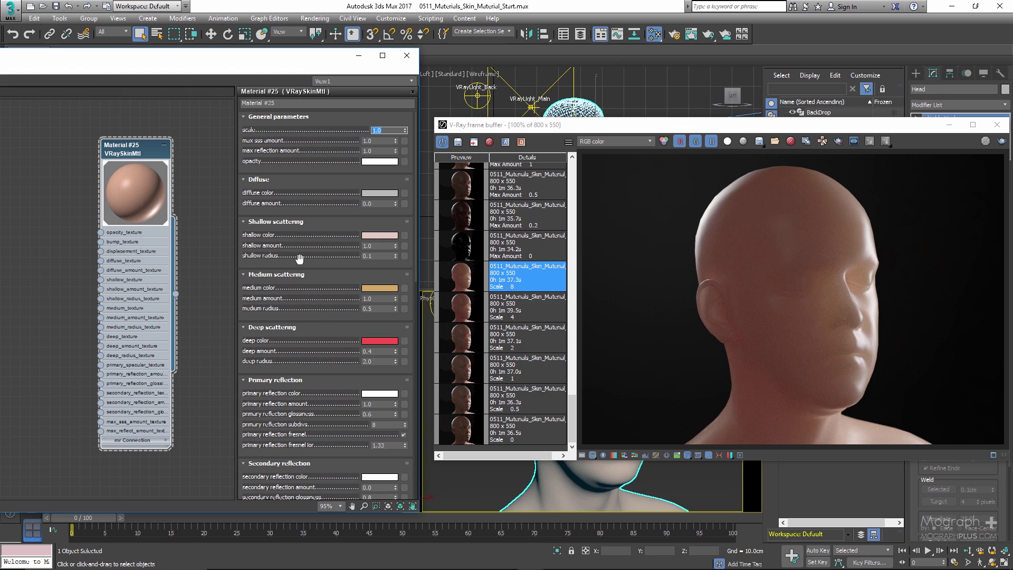
# Inspect the amount values of the shallow, medium and deep scattering layers.
pyautogui.click(363, 245)
pyautogui.doubleClick(363, 245)
pyautogui.doubleClick(375, 298)
pyautogui.doubleClick(380, 351)
# Set the max sss amount to 0 and show the Max Amount 0 render from the history.
pyautogui.doubleClick(383, 141)
pyautogui.write('0')
pyautogui.press('Return')
pyautogui.doubleClick(521, 248)
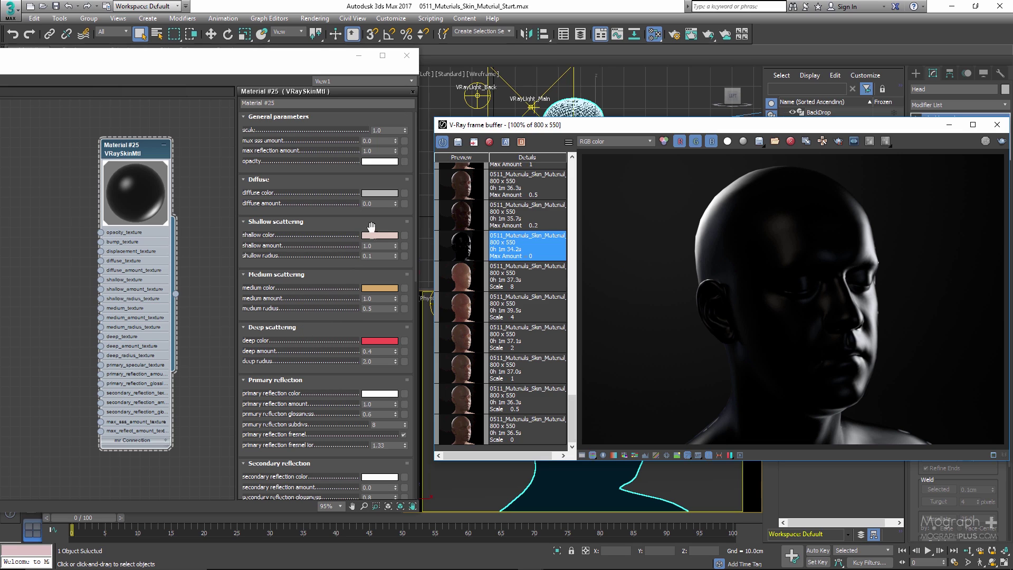
# Inspect the skin material's diffuse amount and its primary reflection settings.
pyautogui.click(377, 203)
pyautogui.scroll(-2, 301, 327)
pyautogui.click(313, 340)
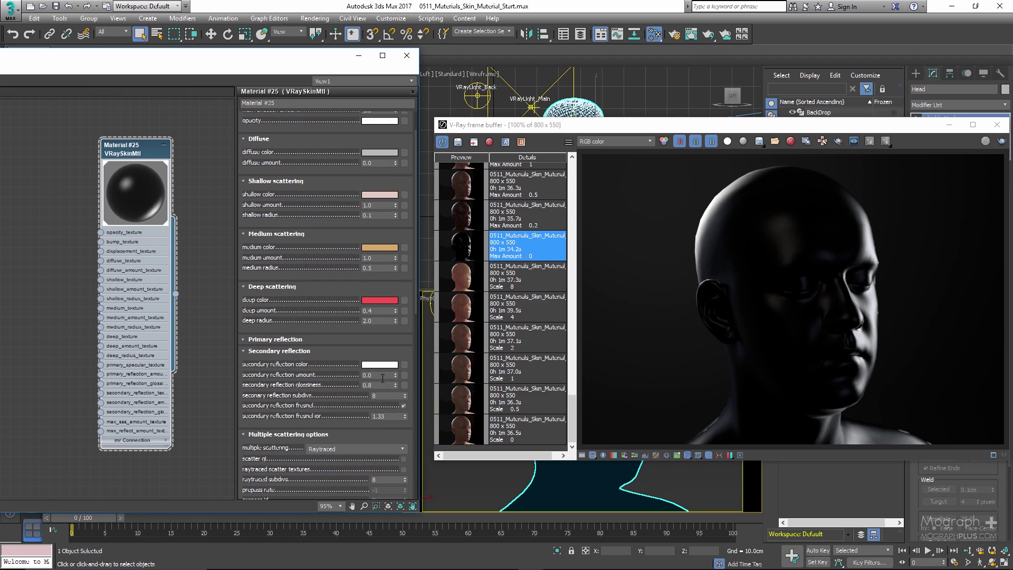
pyautogui.click(311, 341)
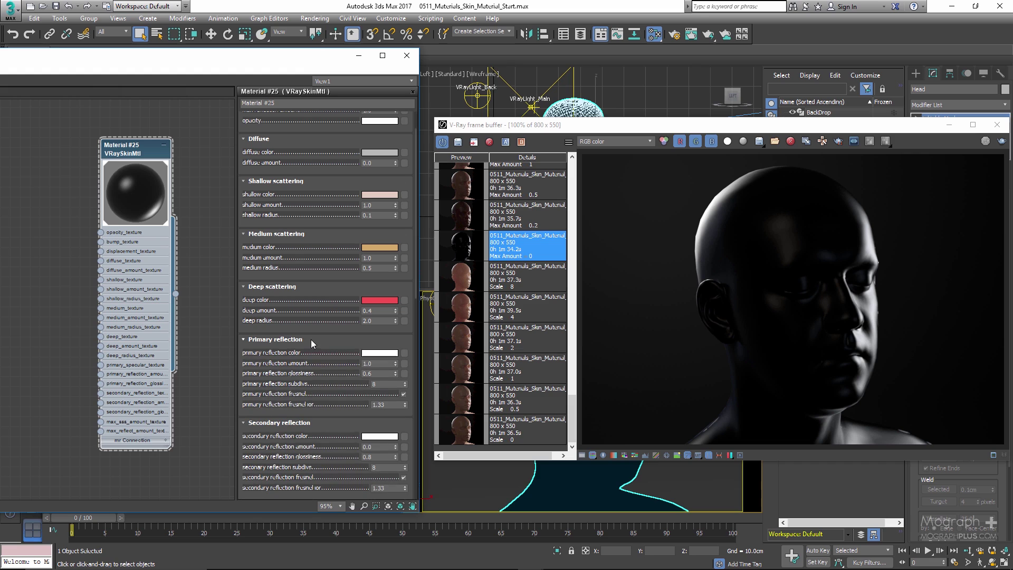
pyautogui.click(382, 364)
pyautogui.scroll(2, 319, 358)
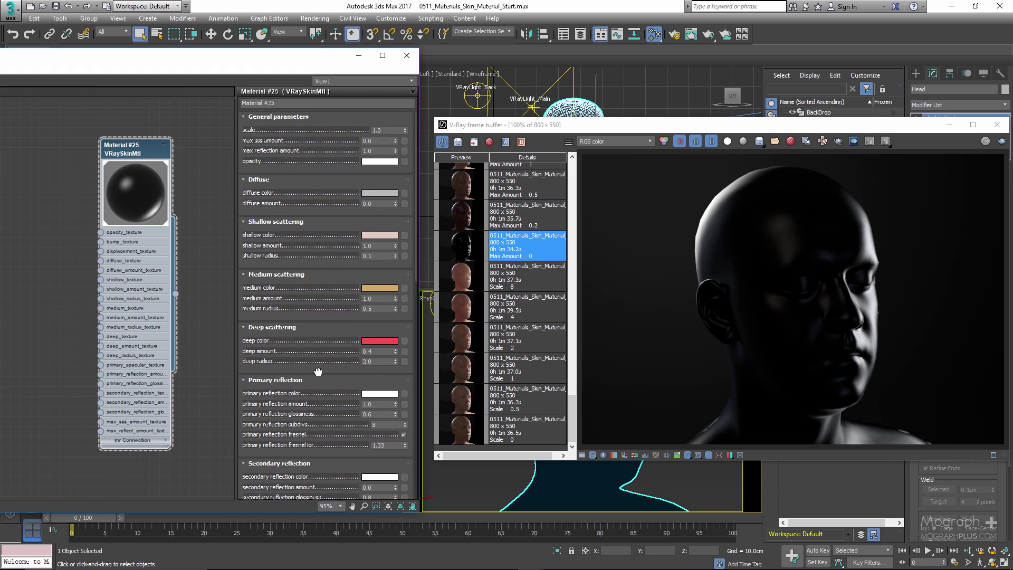
# Set the max sss amount to 0.2 and show the Max Amount 0.2 render from the history.
pyautogui.click(378, 142)
pyautogui.write('0.2')
pyautogui.press('Return')
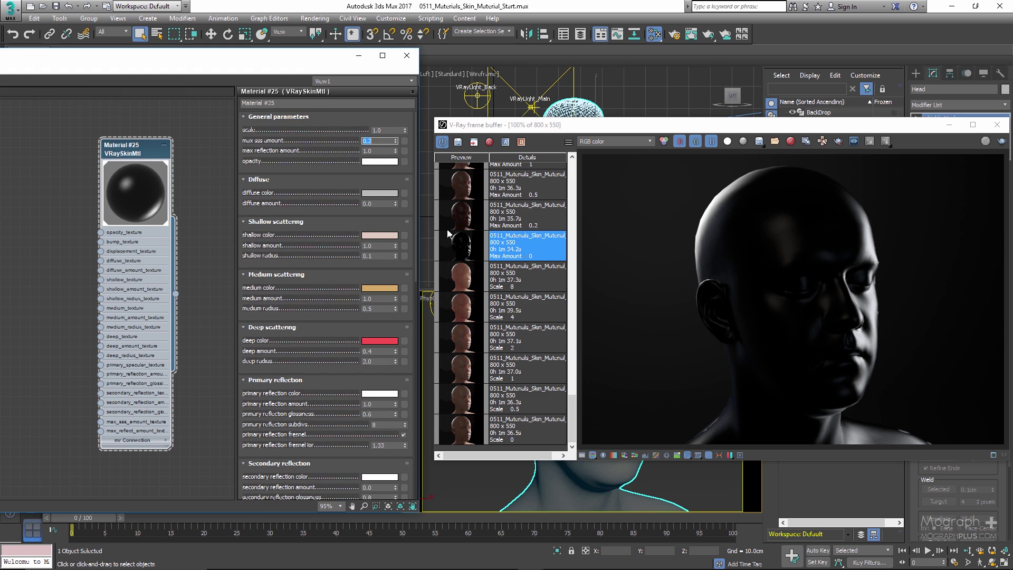
pyautogui.click(539, 217)
pyautogui.scroll(3, 542, 295)
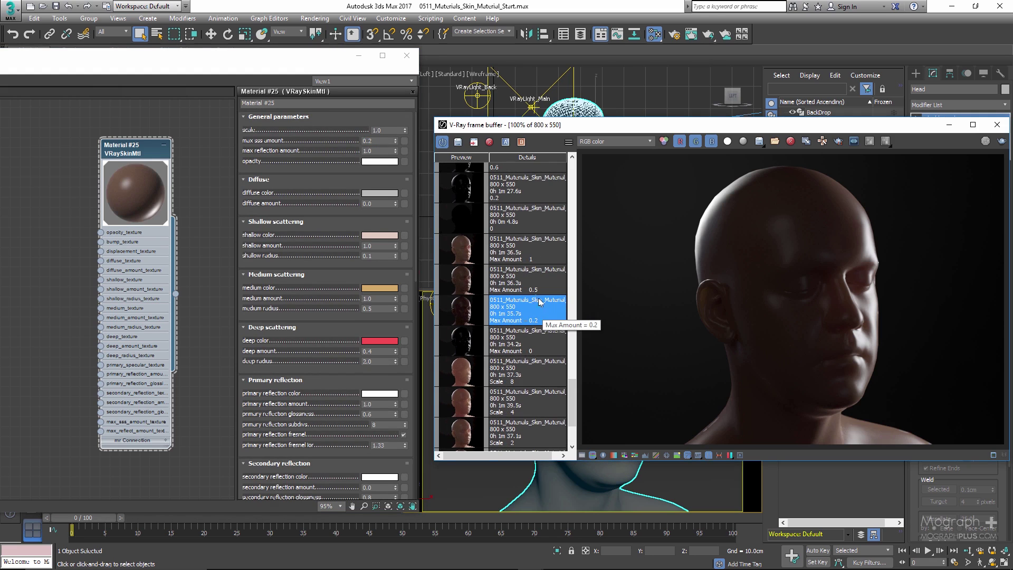
# Set the max sss amount to 0.5 and show the Max Amount 0.5 render from the history.
pyautogui.click(377, 140)
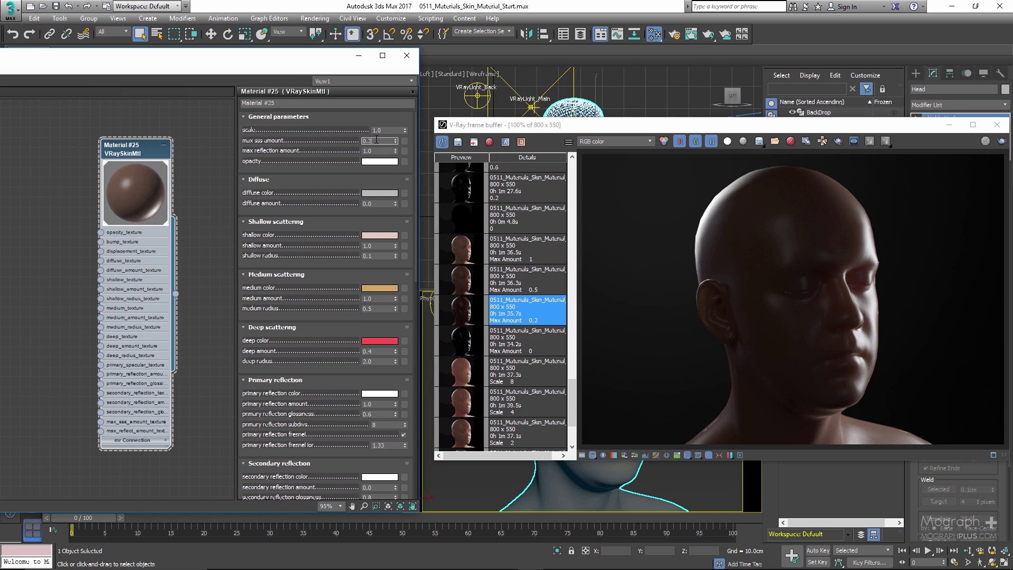
pyautogui.write('0.5')
pyautogui.click(542, 289)
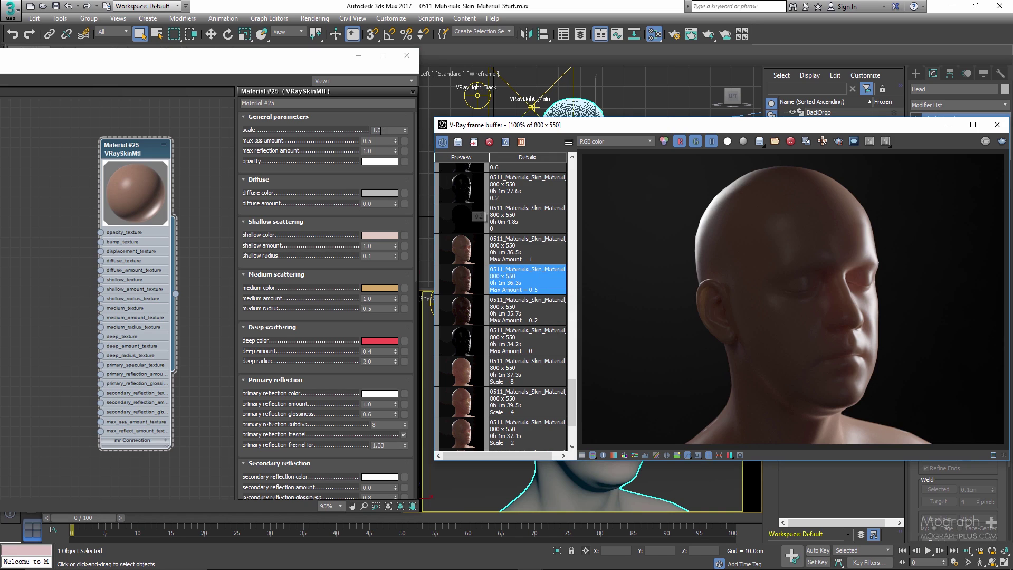
# Set the max sss amount to 1 and show the Max Amount 1 render from the history.
pyautogui.click(323, 145)
pyautogui.write('1')
pyautogui.click(529, 248)
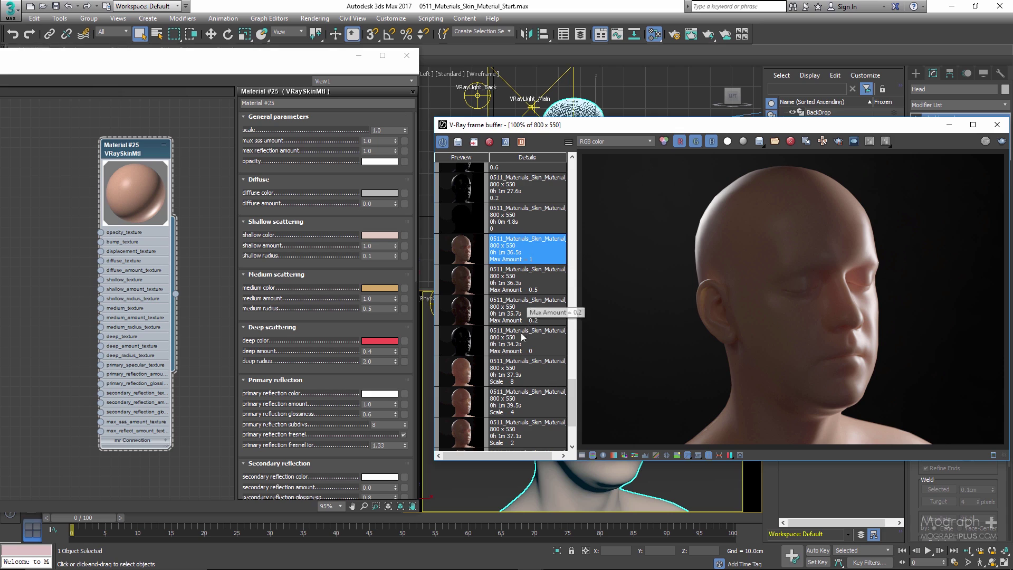
# Compare the saved Max Amount renders in ascending order from 0 to 1.
pyautogui.click(471, 340)
pyautogui.click(468, 314)
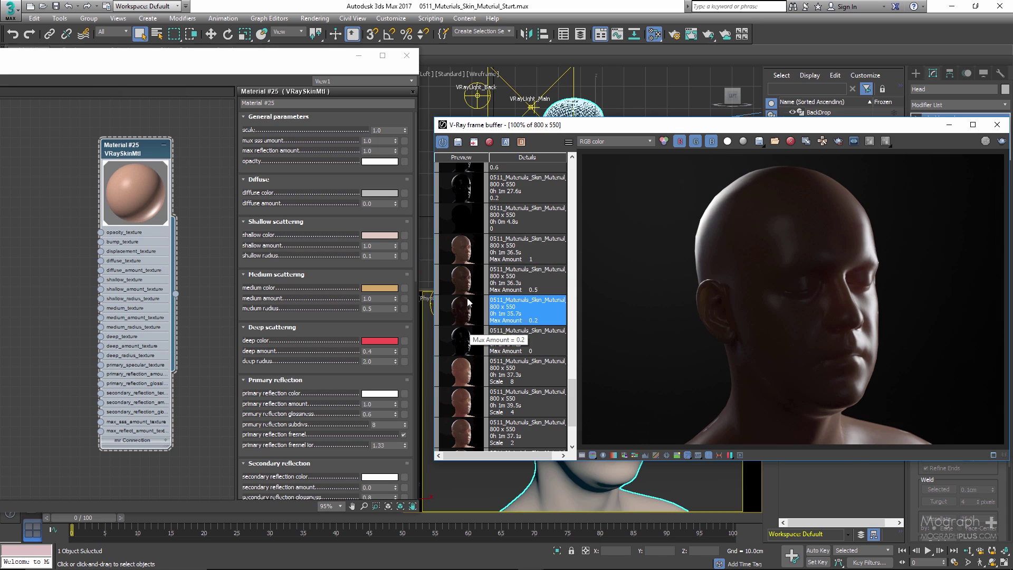
pyautogui.click(465, 271)
pyautogui.click(464, 251)
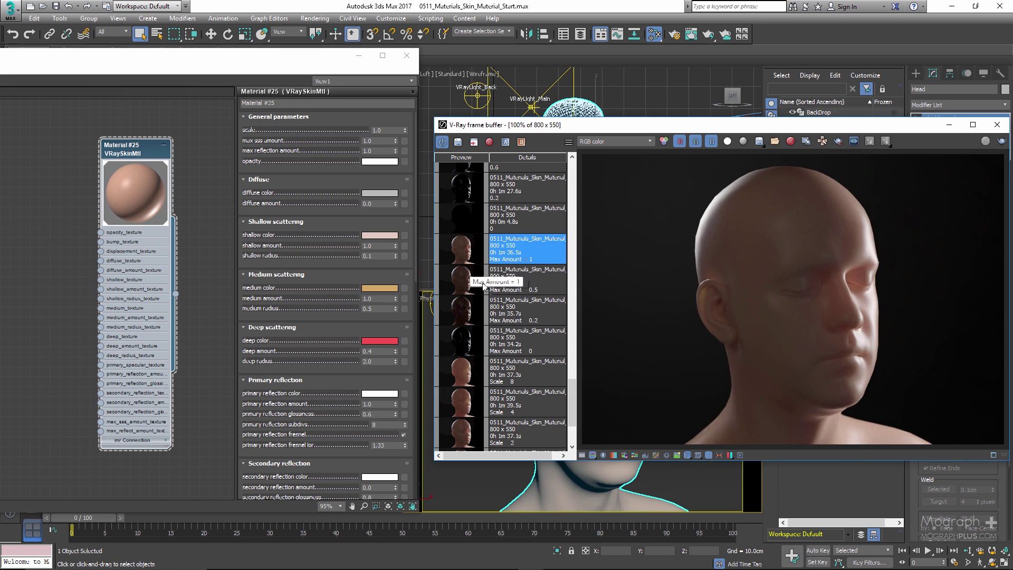
# Inspect the primary and secondary reflection amounts together with the max reflection amount in the general parameters.
pyautogui.scroll(3, 511, 319)
pyautogui.scroll(2, 512, 319)
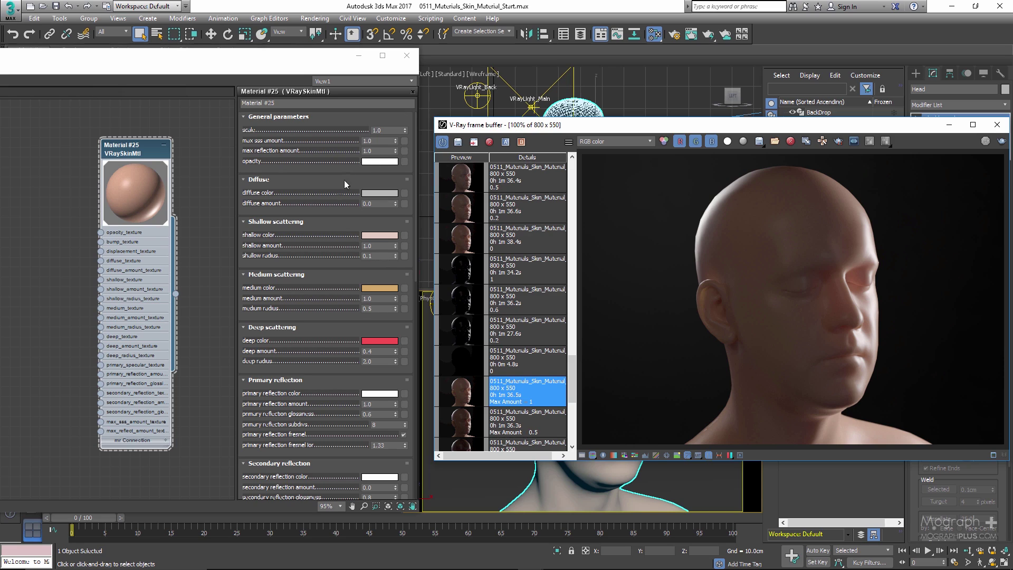
pyautogui.moveTo(294, 398); pyautogui.dragTo(317, 300)
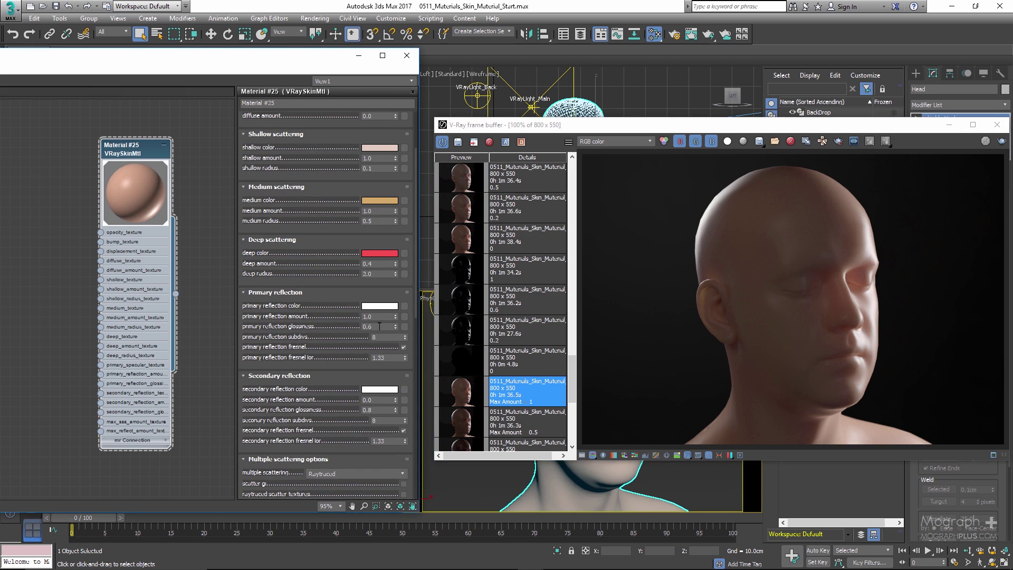
pyautogui.click(378, 316)
pyautogui.click(377, 400)
pyautogui.scroll(3, 326, 213)
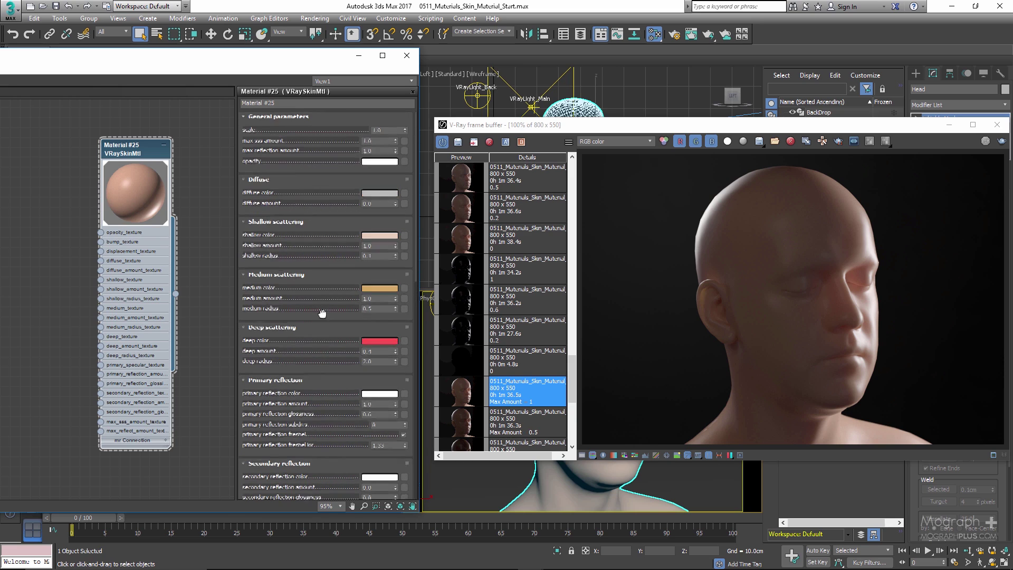
pyautogui.click(378, 150)
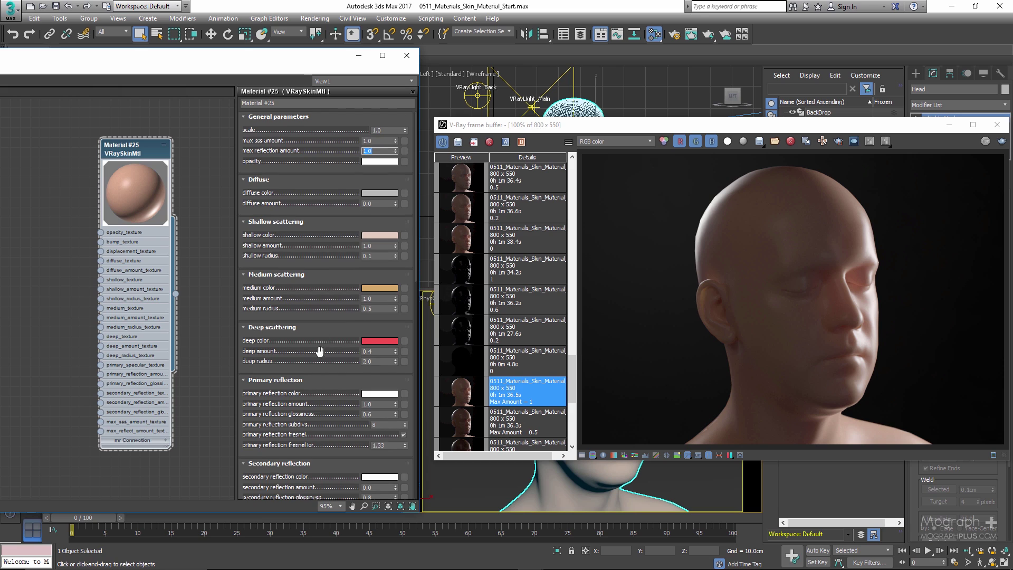
# Set the secondary reflection amount to 0.5.
pyautogui.scroll(-5, 320, 351)
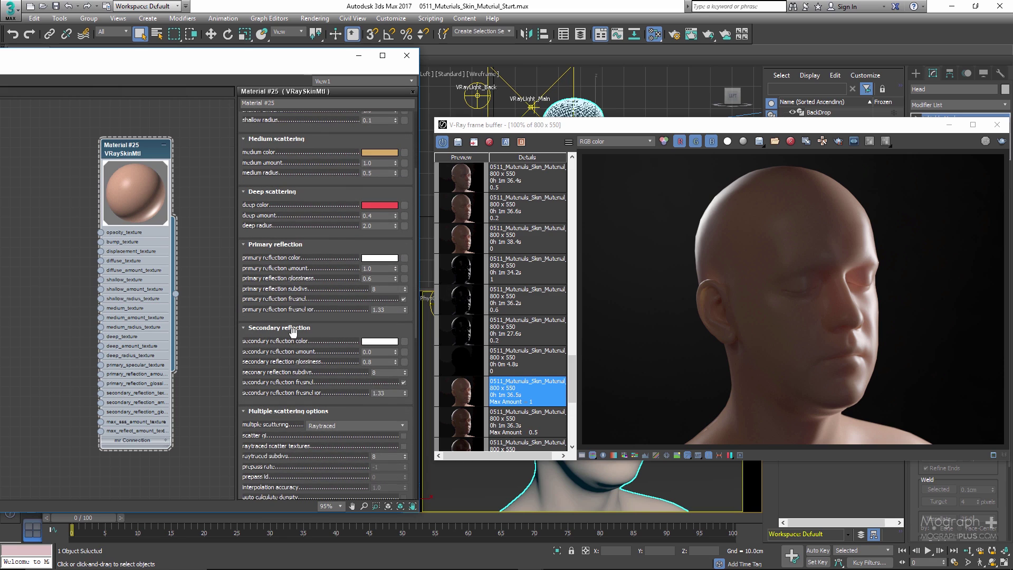
pyautogui.doubleClick(374, 280)
pyautogui.doubleClick(378, 362)
pyautogui.moveTo(347, 331); pyautogui.dragTo(348, 341)
pyautogui.doubleClick(376, 371)
pyautogui.hotkey('shift', 'Tab')
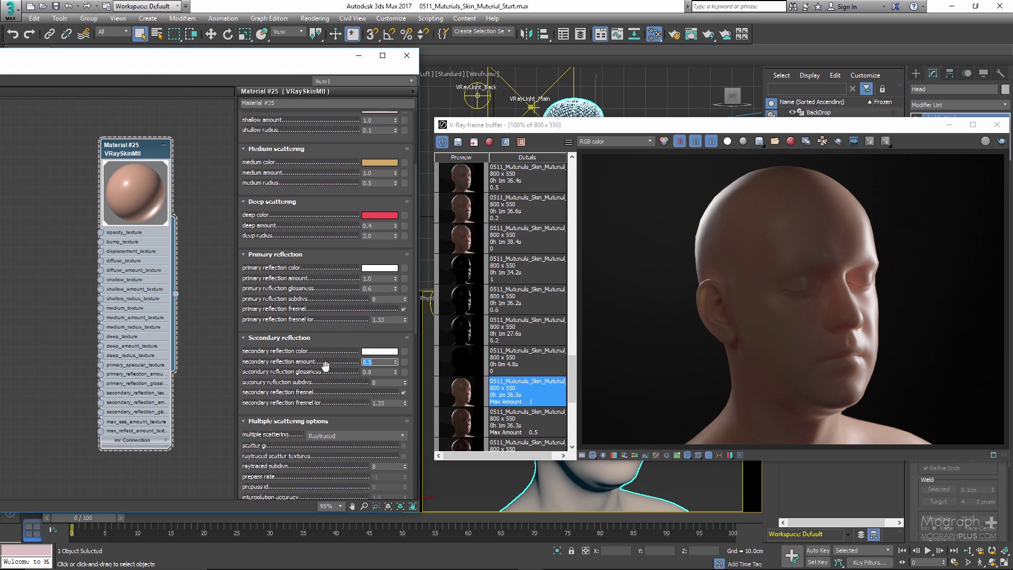
# Set the max reflection amount to 0 in the general parameters.
pyautogui.moveTo(328, 271); pyautogui.dragTo(328, 378)
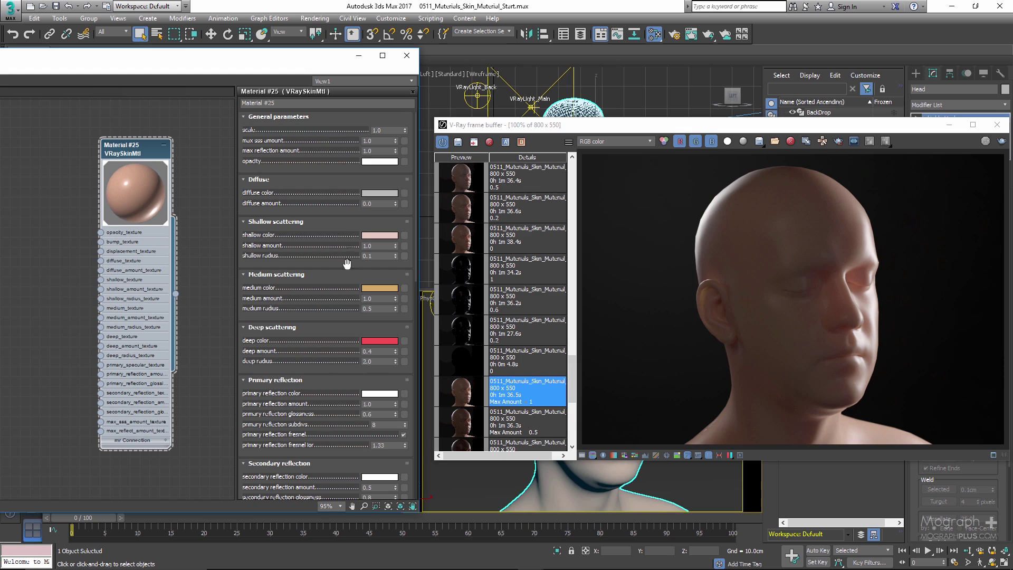
pyautogui.doubleClick(380, 151)
pyautogui.write('0')
pyautogui.press('Return')
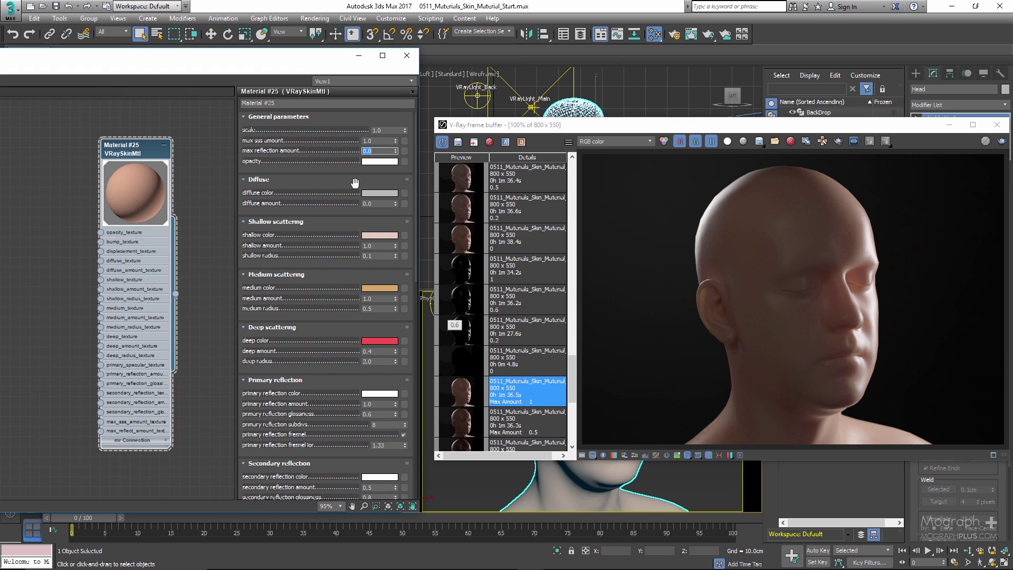
# Set the max sss amount to 0 and select the render labelled 0 in the render history.
pyautogui.doubleClick(371, 140)
pyautogui.write('0')
pyautogui.press('Return')
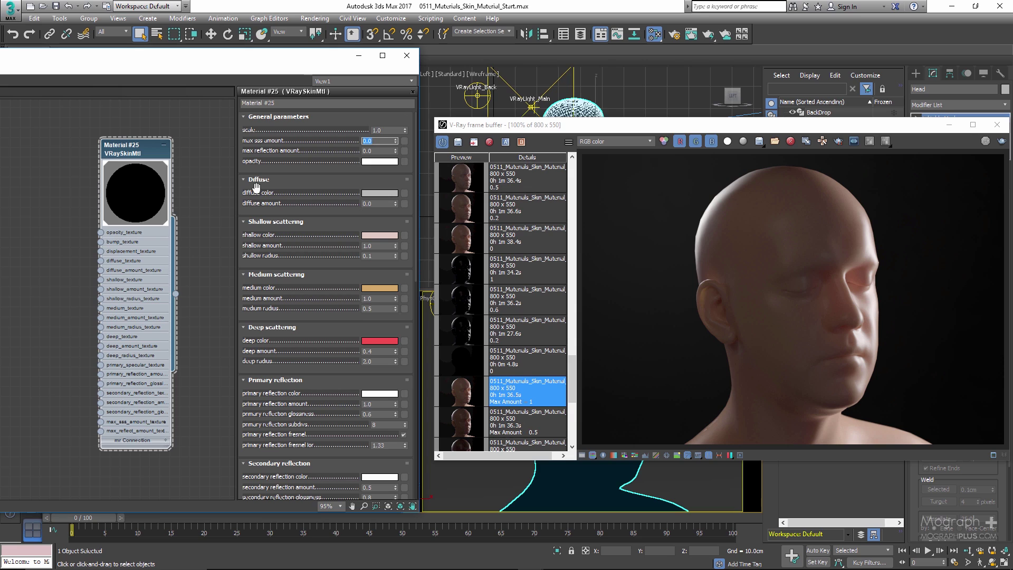
pyautogui.click(462, 361)
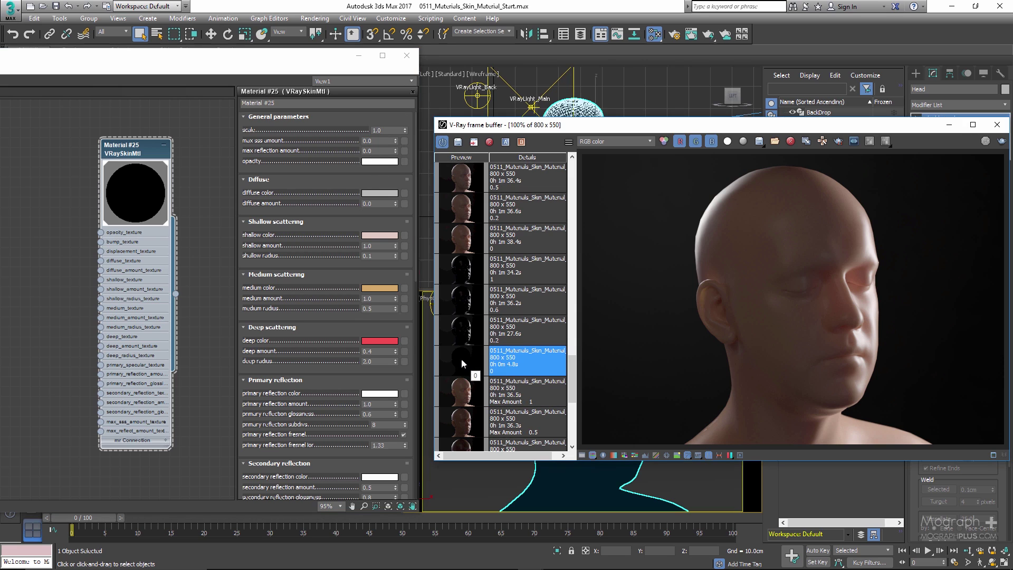
# Set the max reflection amount to 0.2 and select the dark render labelled 0.2 in the render history.
pyautogui.doubleClick(368, 152)
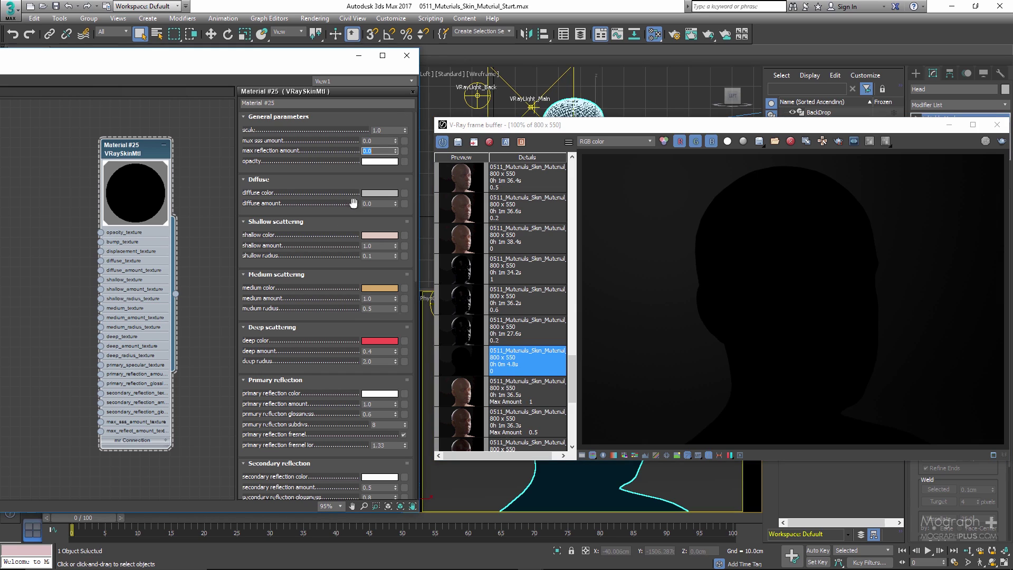
pyautogui.click(377, 151)
pyautogui.write('2')
pyautogui.press('Return')
pyautogui.click(537, 335)
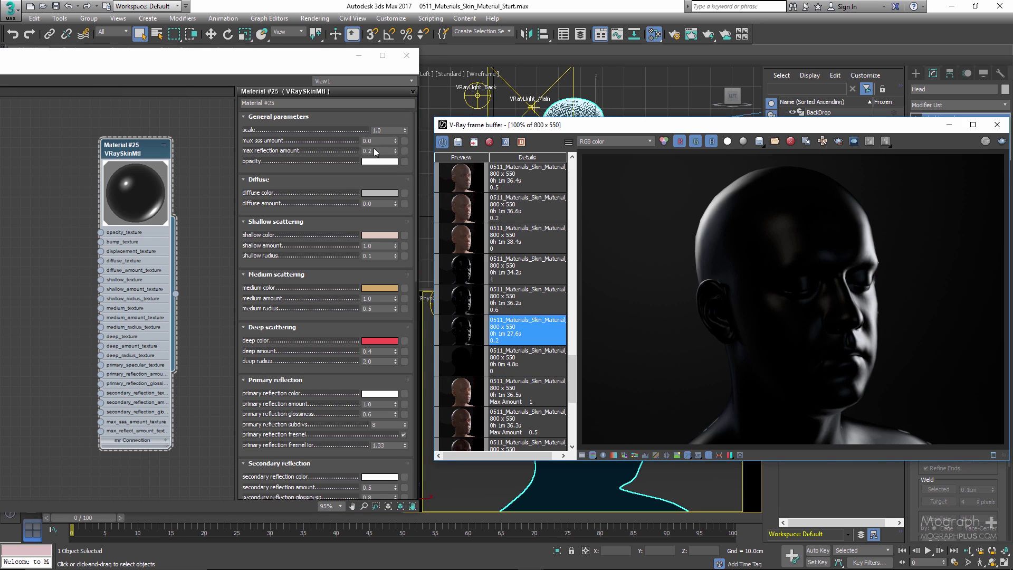
# Set the max reflection amount to 0.6 and select the dark render labelled 0.6 in the render history.
pyautogui.click(378, 150)
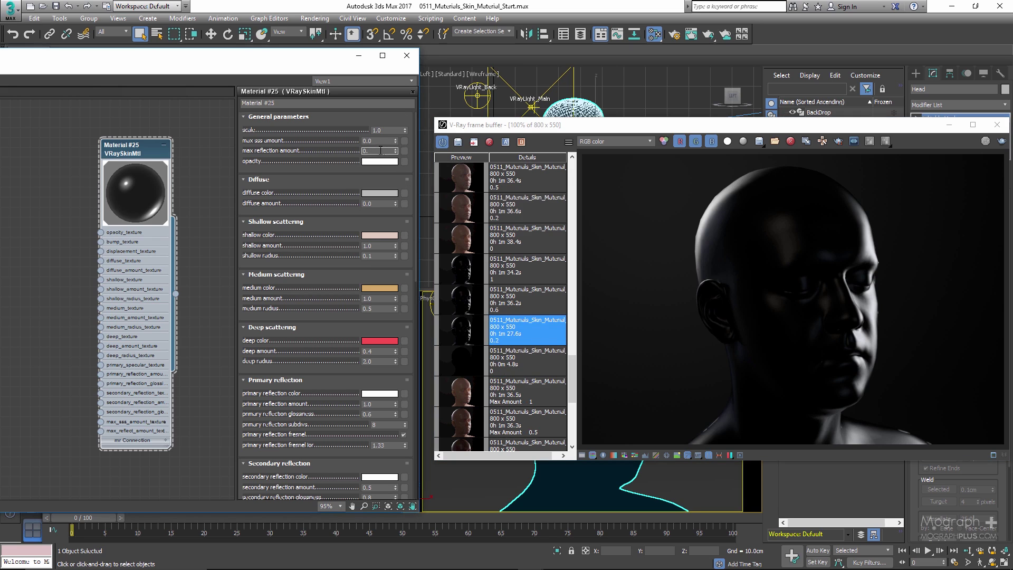
pyautogui.write('6')
pyautogui.press('Return')
pyautogui.click(527, 301)
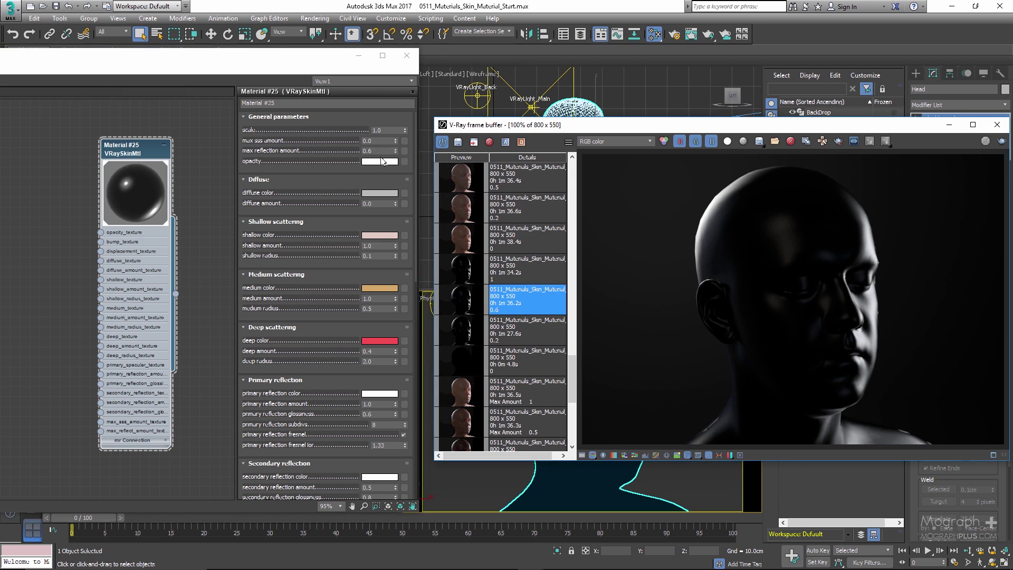
# Set the max reflection amount to 1 and select the dark render labelled 1 in the render history.
pyautogui.click(380, 151)
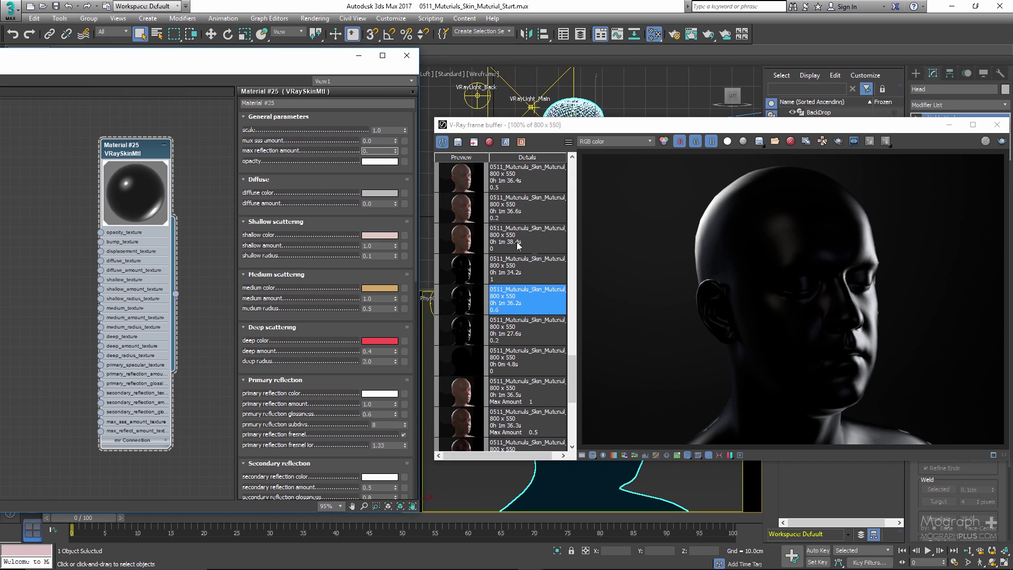
pyautogui.write('1')
pyautogui.press('Return')
pyautogui.click(533, 271)
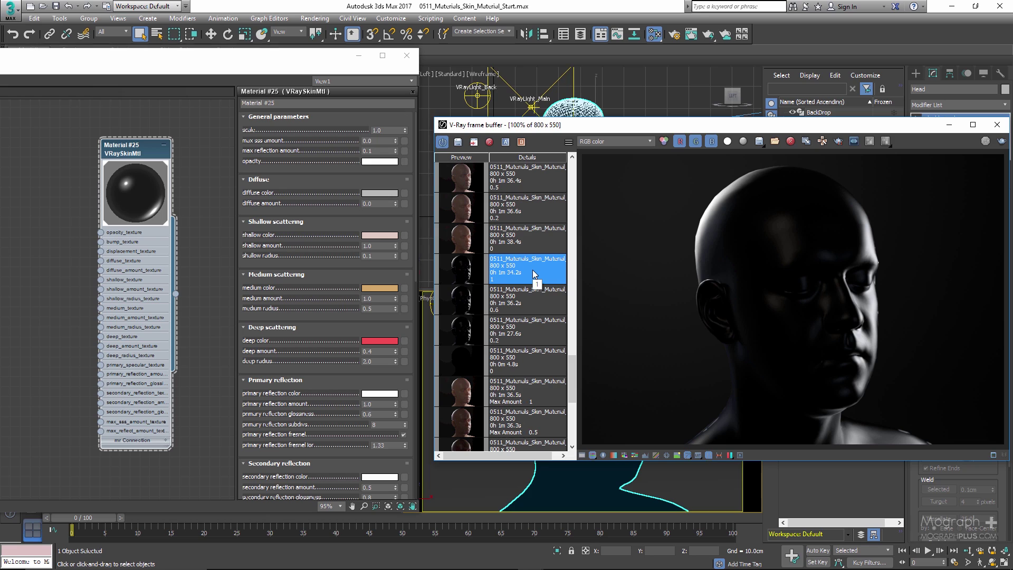
pyautogui.doubleClick(380, 151)
pyautogui.write('1')
pyautogui.press('Return')
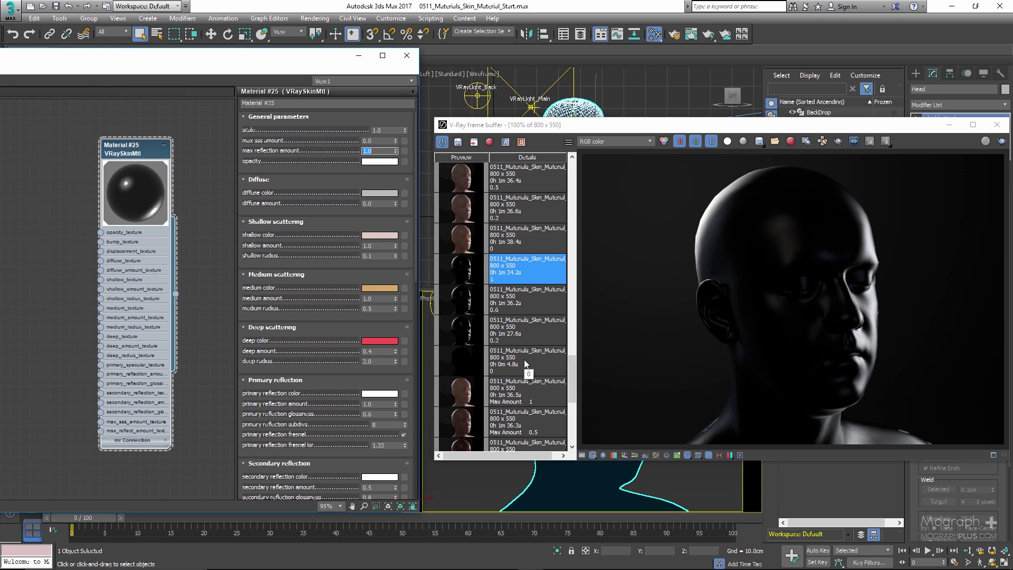
# Compare the reflections on the head across the dark renders labelled 0.2, 0.6 and 1.
pyautogui.click(521, 334)
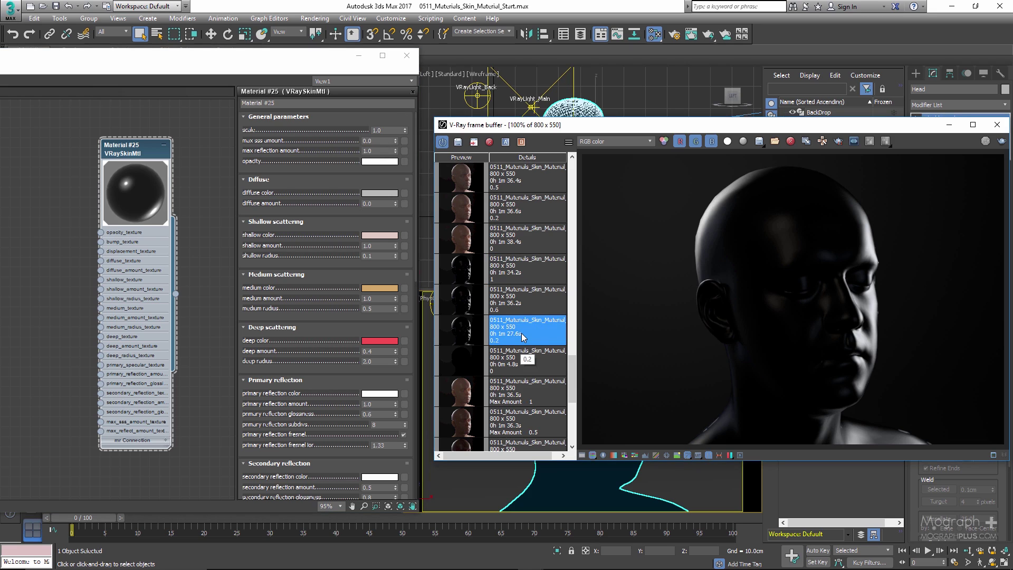
pyautogui.click(530, 302)
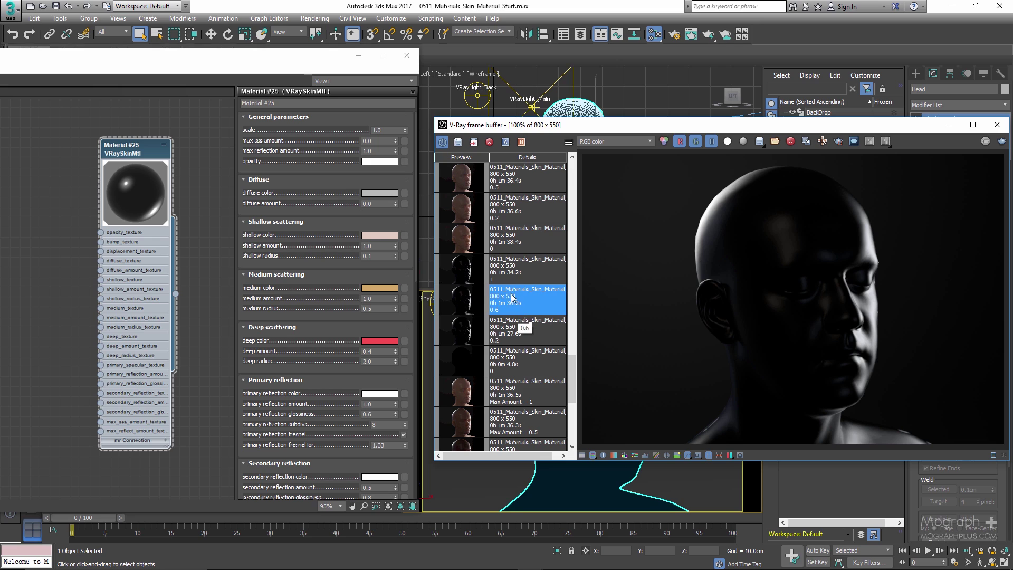
pyautogui.click(514, 278)
pyautogui.click(520, 301)
pyautogui.click(522, 279)
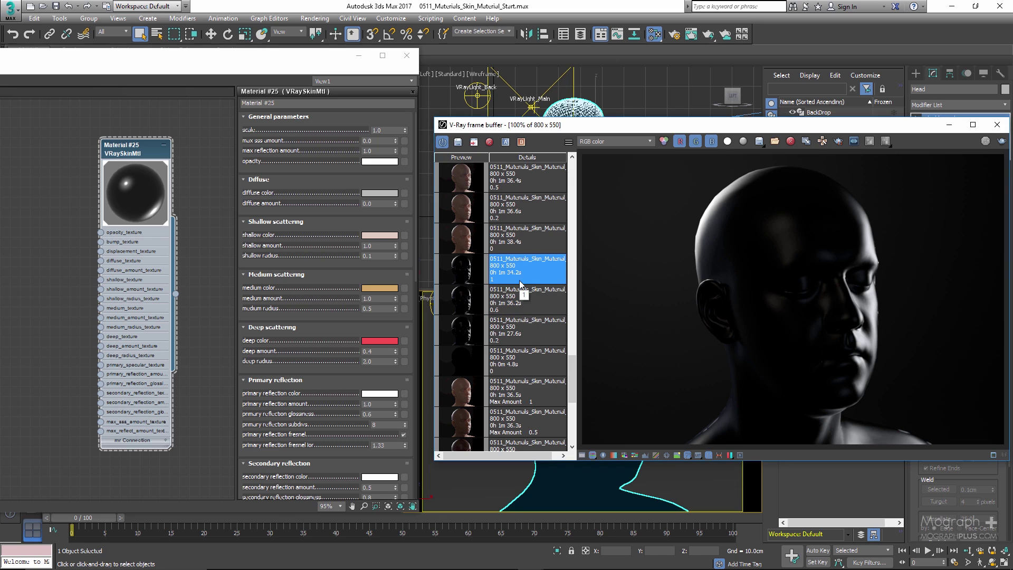
pyautogui.click(523, 304)
pyautogui.click(522, 319)
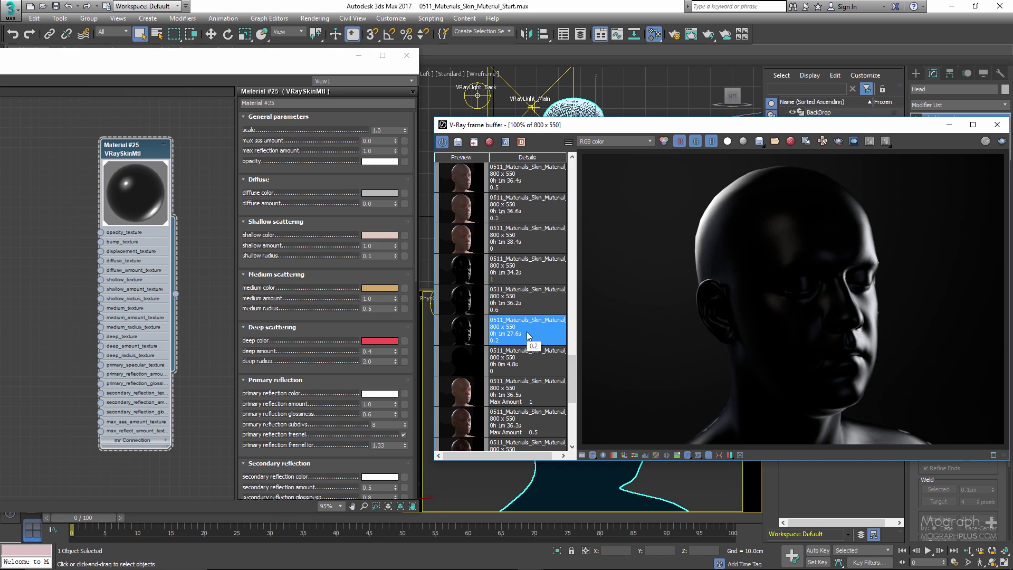
pyautogui.click(520, 309)
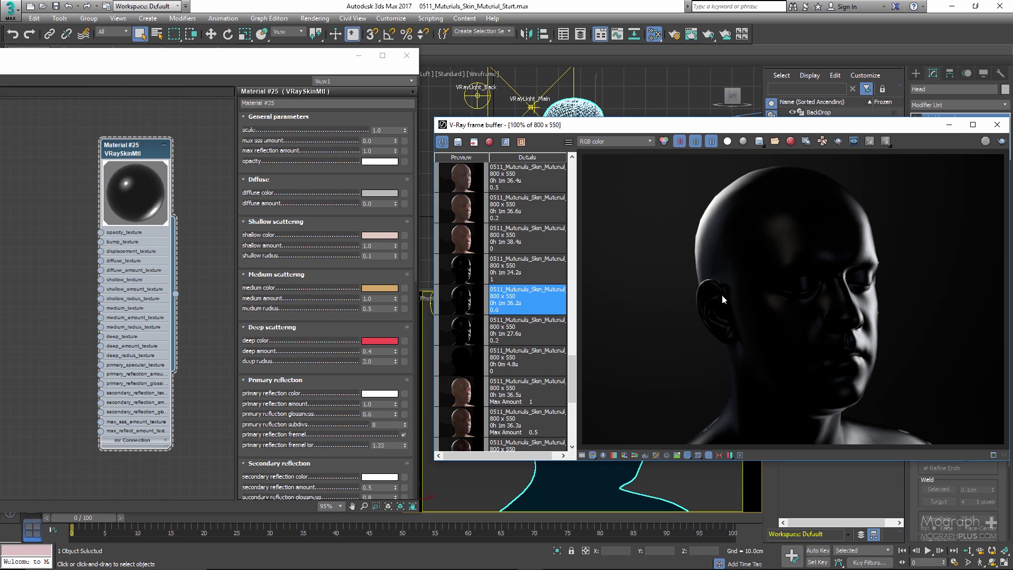
# Examine the primary reflection fresnel option and compare the chin and neck edges up close in the renders labelled 0.2, 0.6 and 1.
pyautogui.scroll(-2, 372, 396)
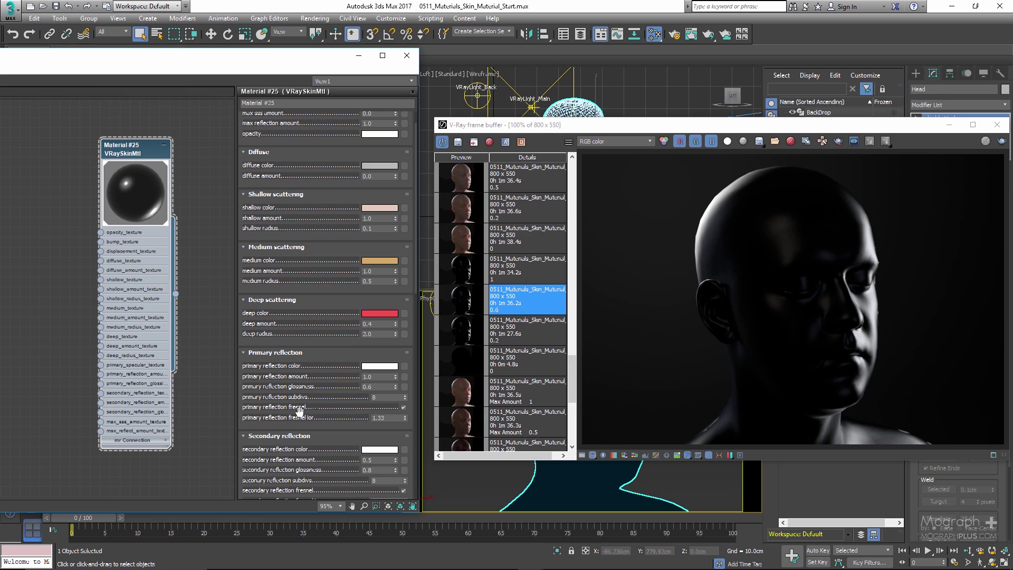
pyautogui.click(403, 407)
pyautogui.scroll(6, 852, 409)
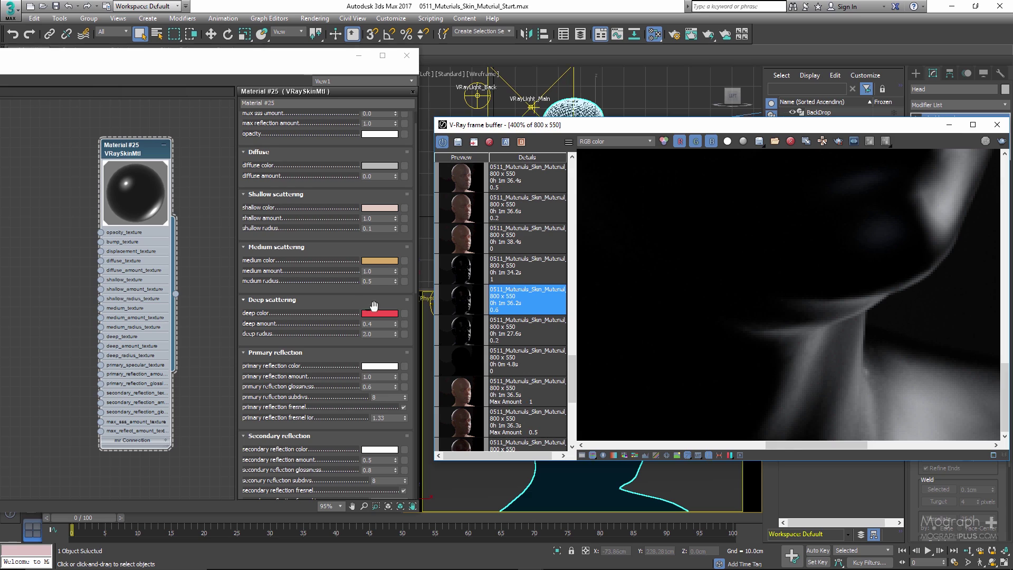
pyautogui.click(526, 333)
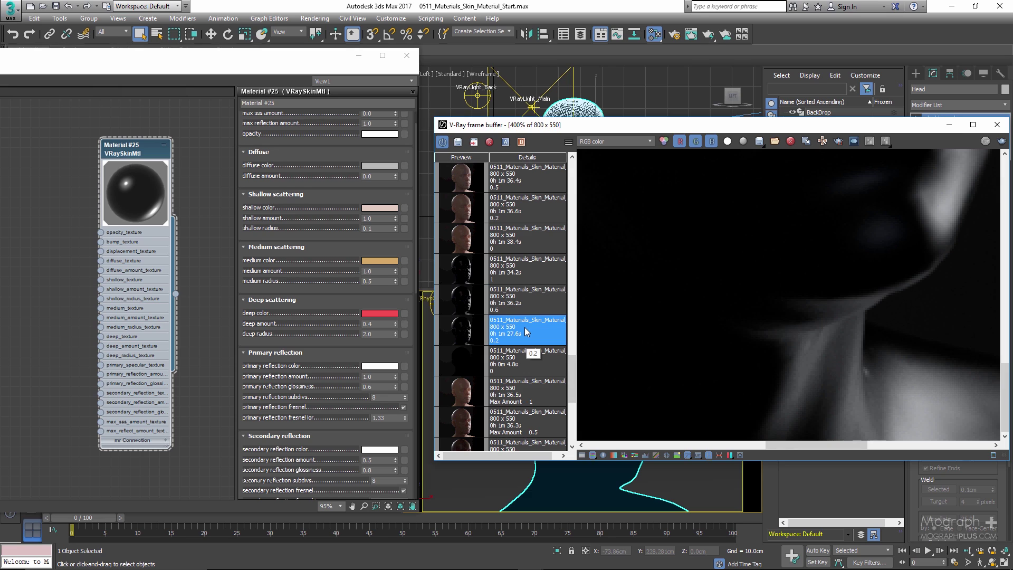
pyautogui.click(523, 280)
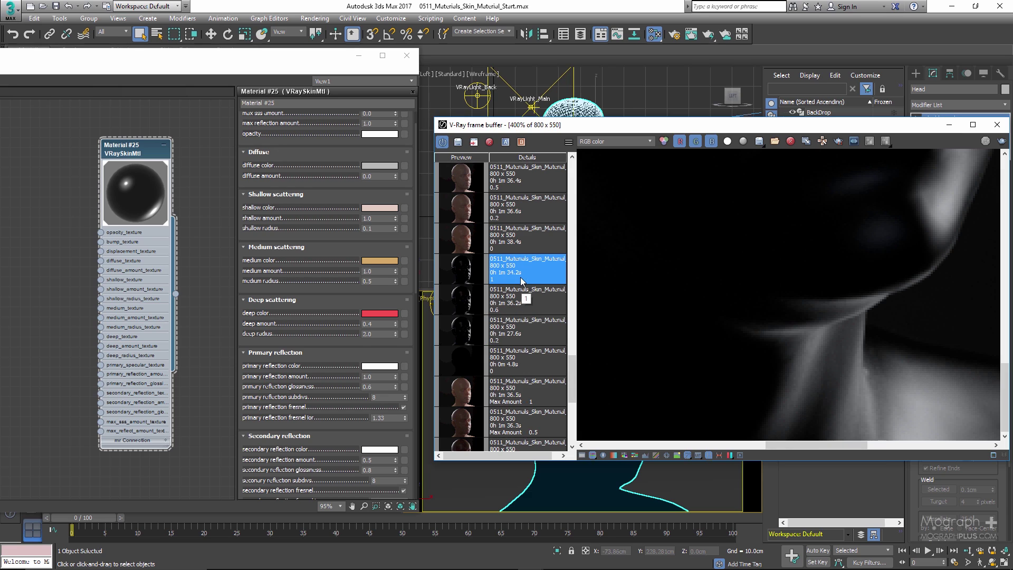
pyautogui.click(540, 340)
pyautogui.click(529, 305)
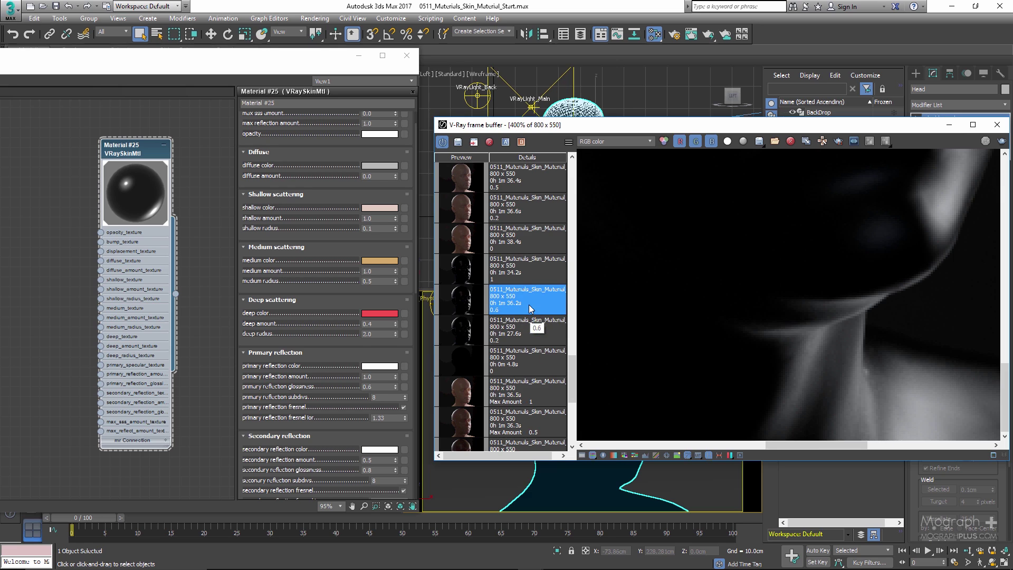
pyautogui.click(530, 336)
pyautogui.click(527, 277)
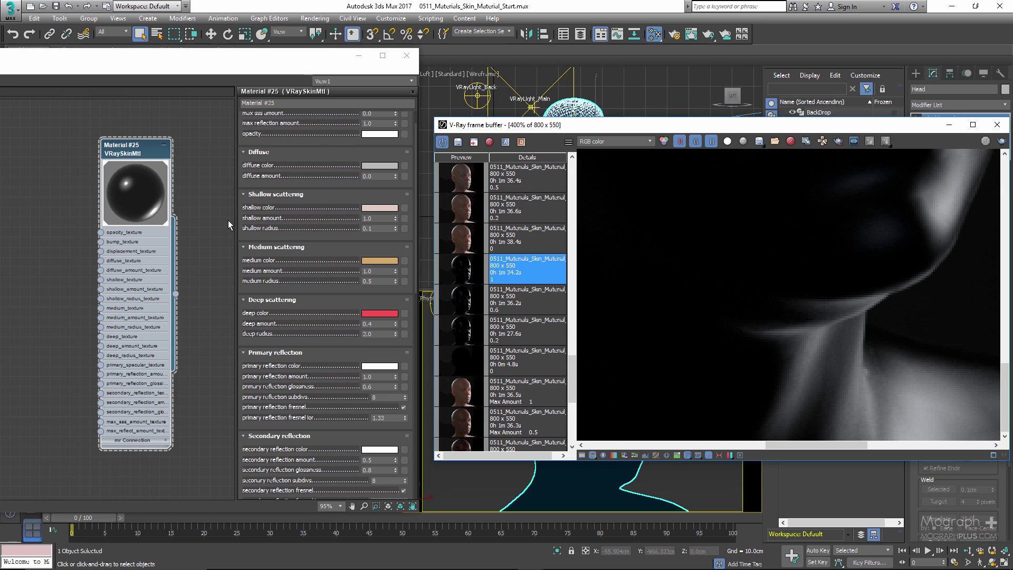
pyautogui.scroll(-4, 713, 278)
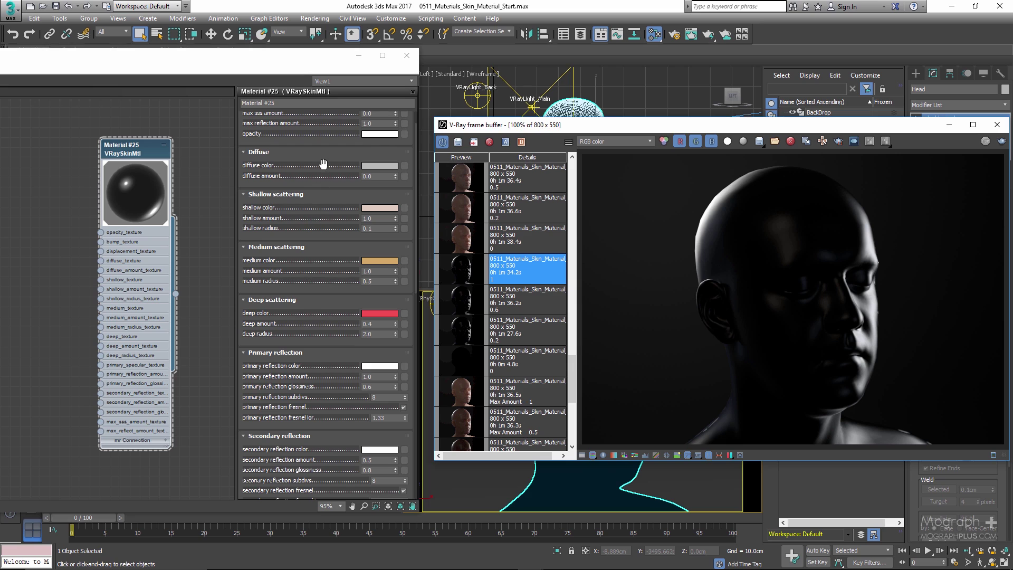
# Set the max sss amount to 1 and re-enter 0.5 as the secondary reflection amount.
pyautogui.scroll(2, 323, 165)
pyautogui.doubleClick(377, 140)
pyautogui.write('1')
pyautogui.press('Return')
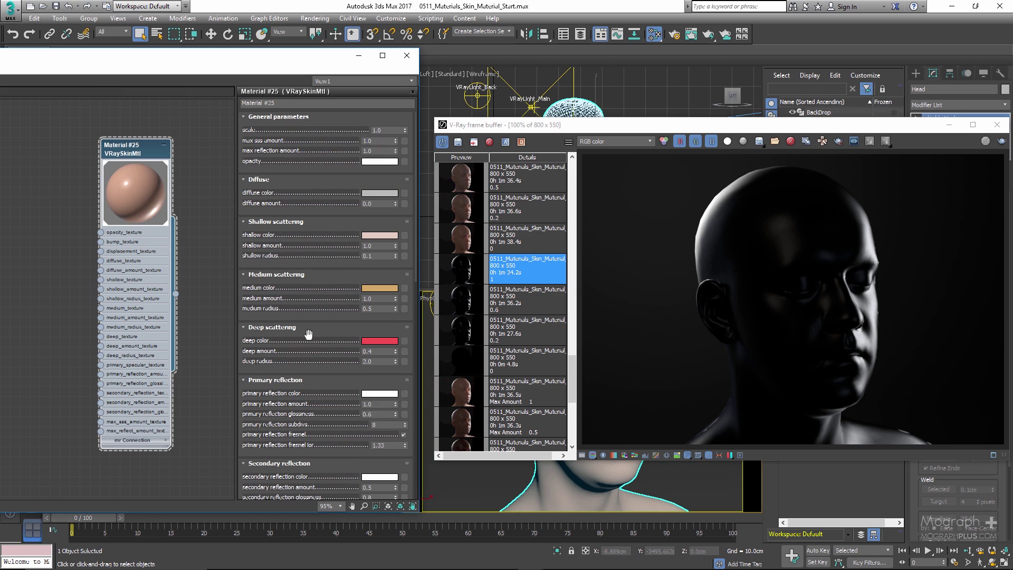
pyautogui.scroll(-5, 310, 333)
pyautogui.doubleClick(380, 352)
pyautogui.write('0')
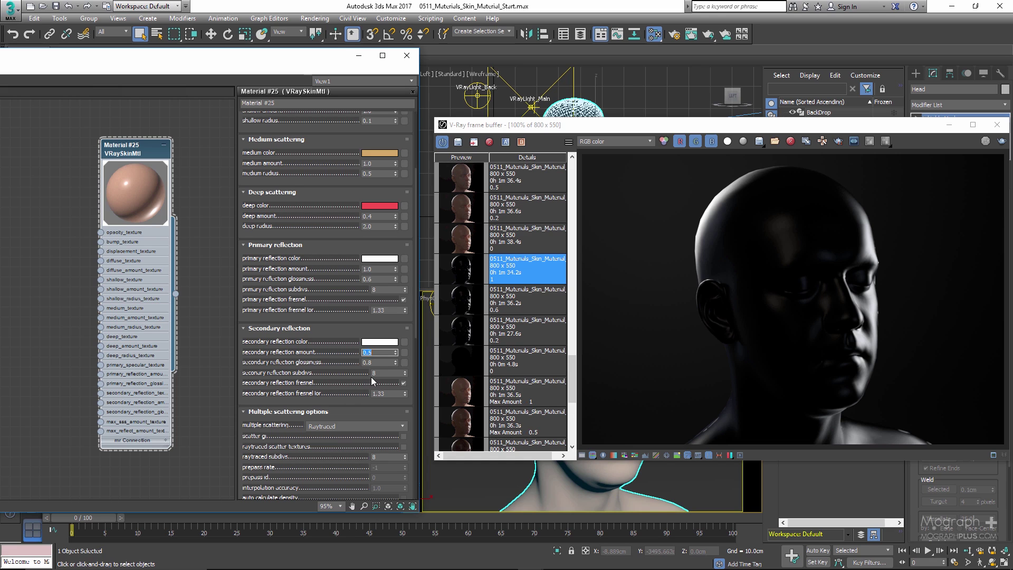
pyautogui.scroll(5, 317, 254)
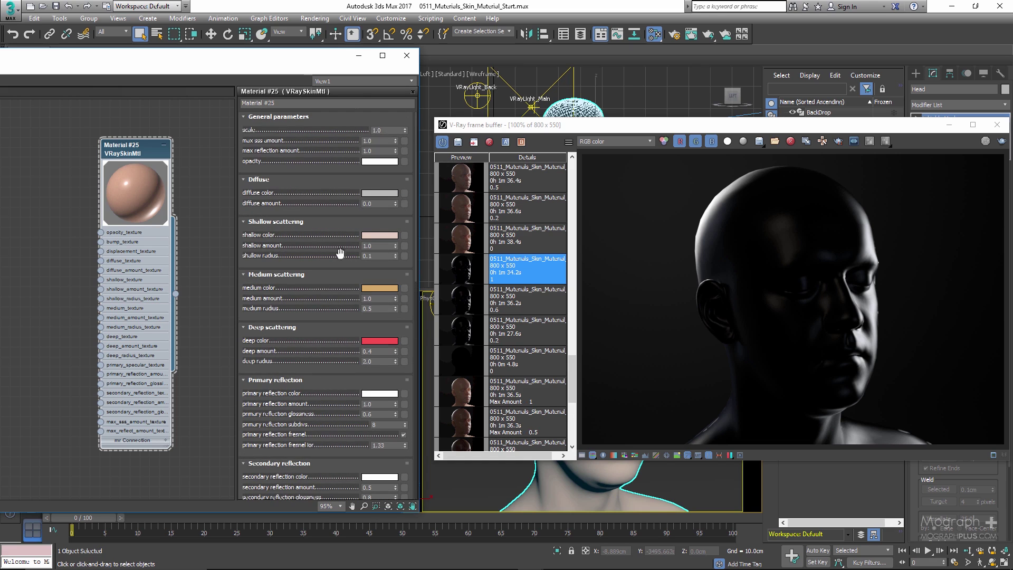
# Try black and a grey of value 174 for the opacity color, and return it to white with value 255.
pyautogui.click(391, 161)
pyautogui.click(377, 122)
pyautogui.moveTo(375, 122); pyautogui.dragTo(331, 128)
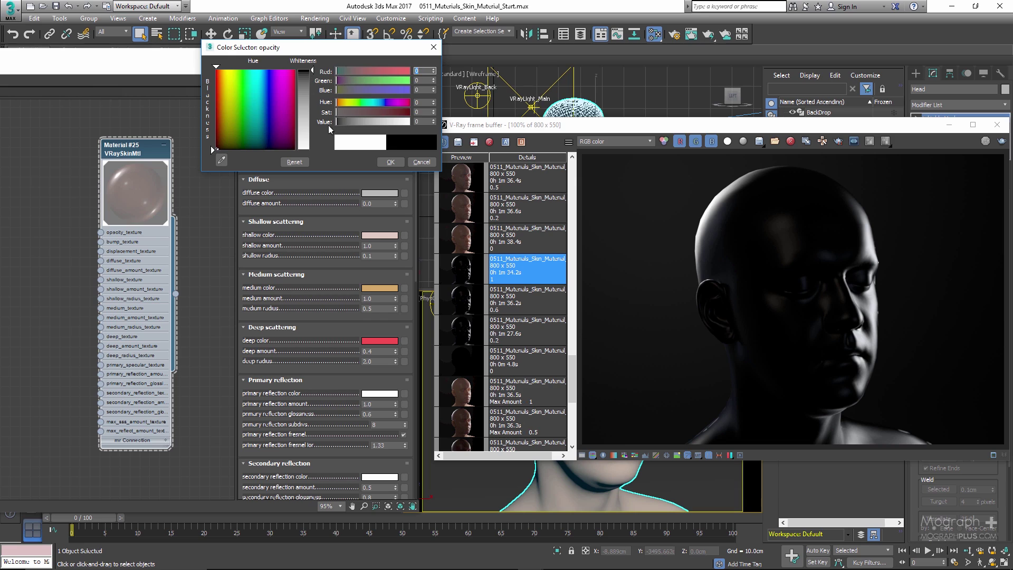
pyautogui.click(387, 122)
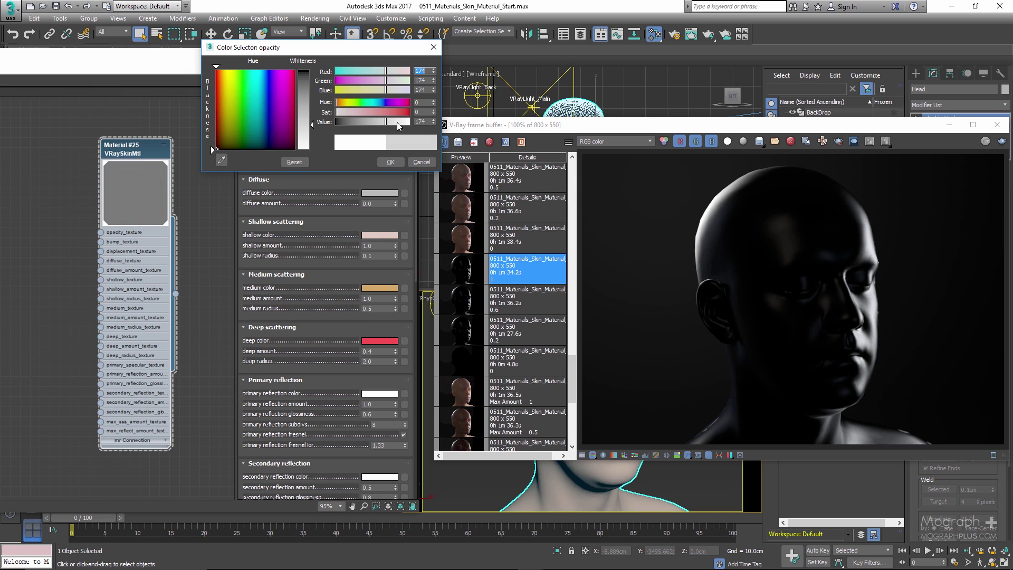
pyautogui.click(408, 122)
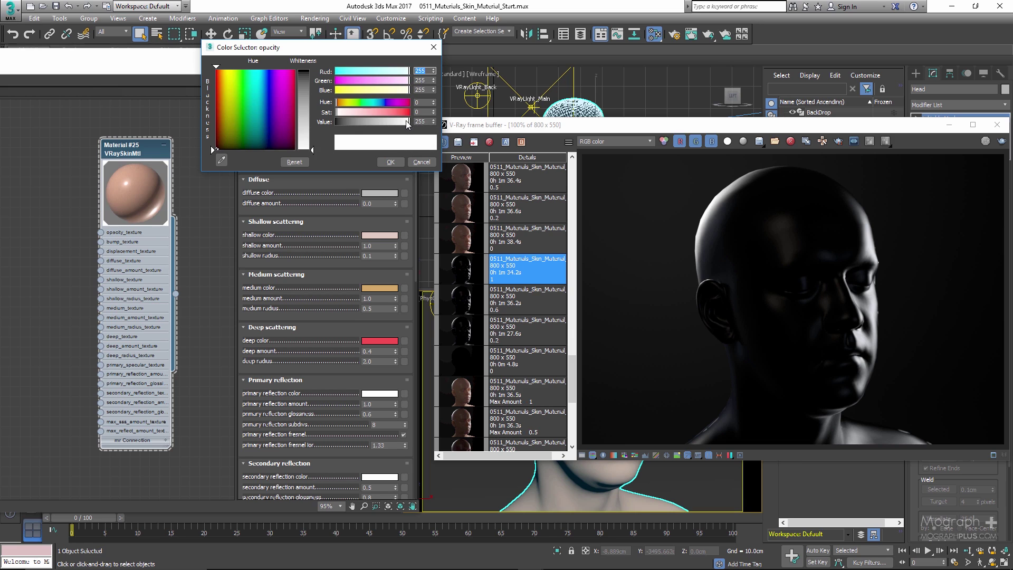
pyautogui.click(390, 162)
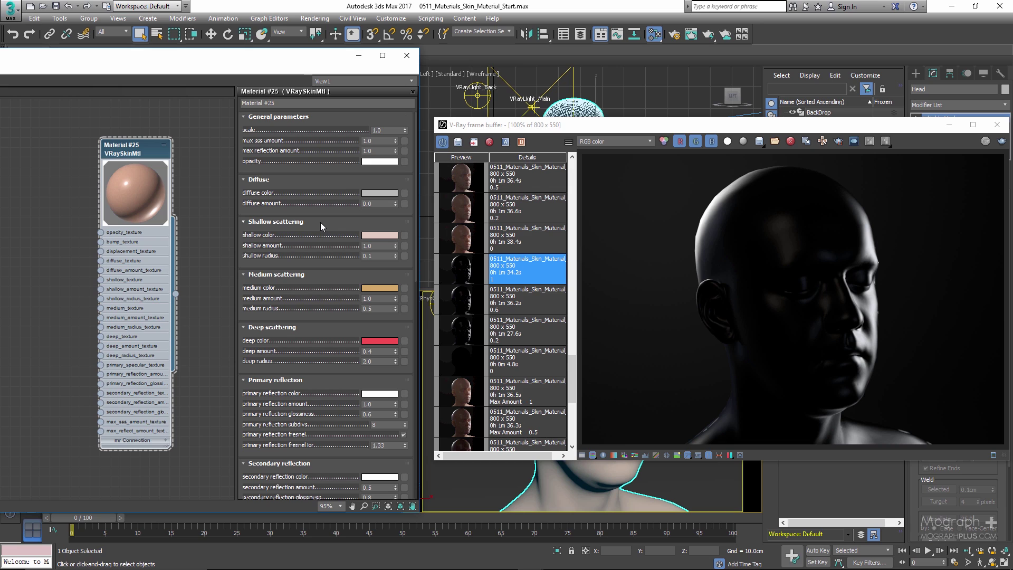
# Load the skin render labelled 0 with the 1m 38.4s render time from the render history.
pyautogui.moveTo(326, 246); pyautogui.dragTo(326, 245)
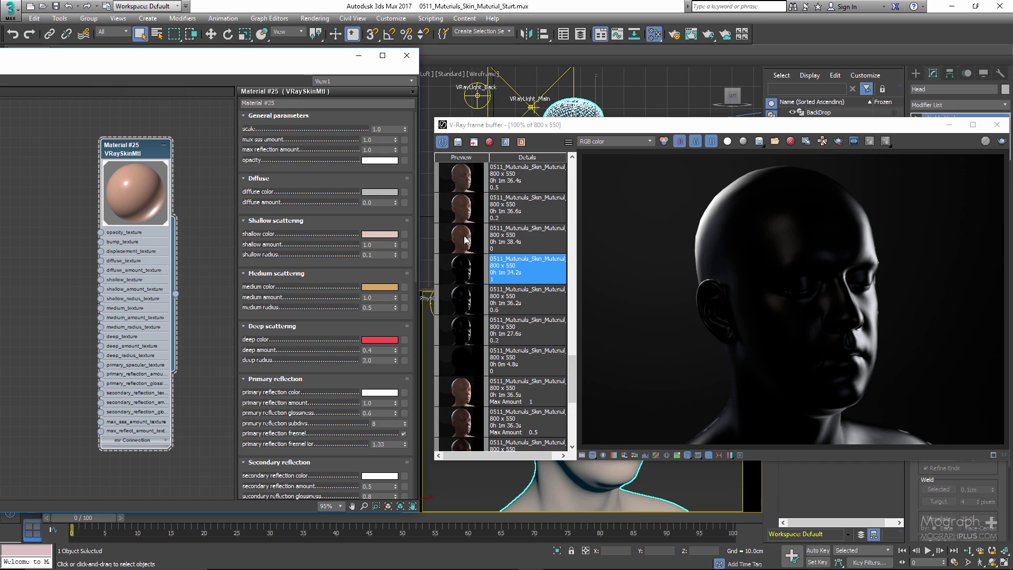
pyautogui.scroll(2, 457, 241)
pyautogui.click(466, 291)
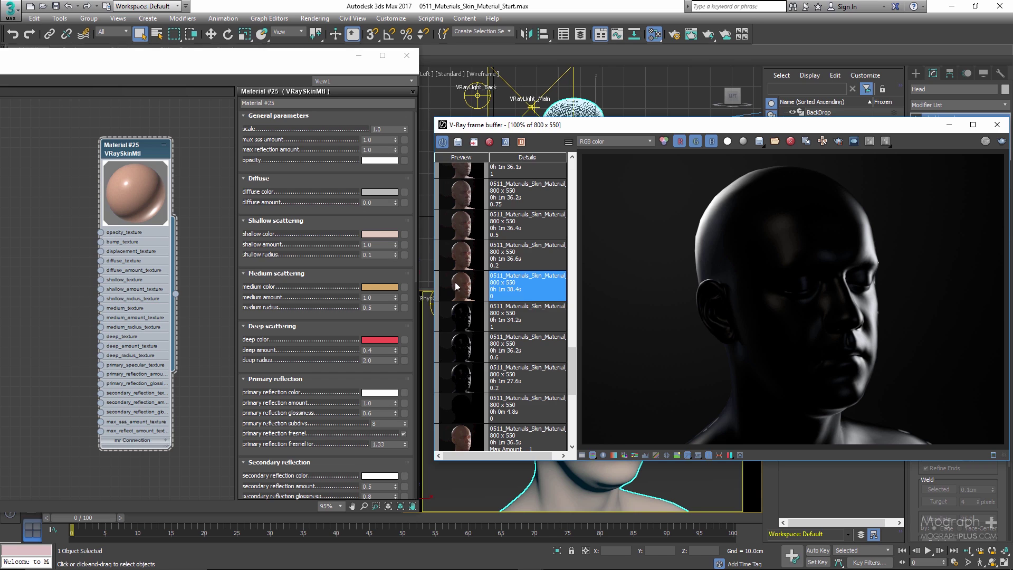
pyautogui.doubleClick(458, 290)
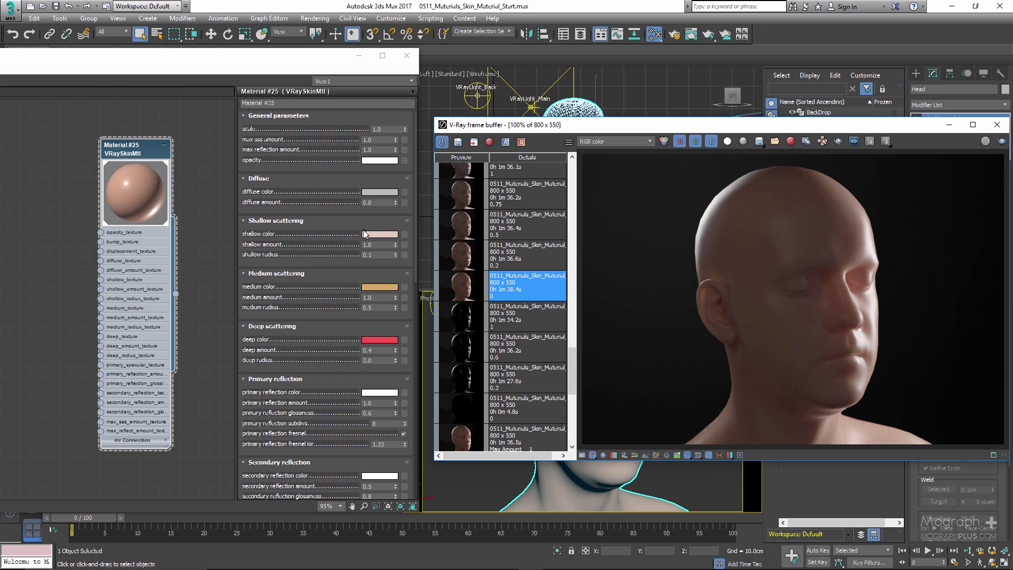
# Set the diffuse amount to 0.2 and select the skin render labelled 0.2 in the render history.
pyautogui.doubleClick(383, 202)
pyautogui.write('0.2')
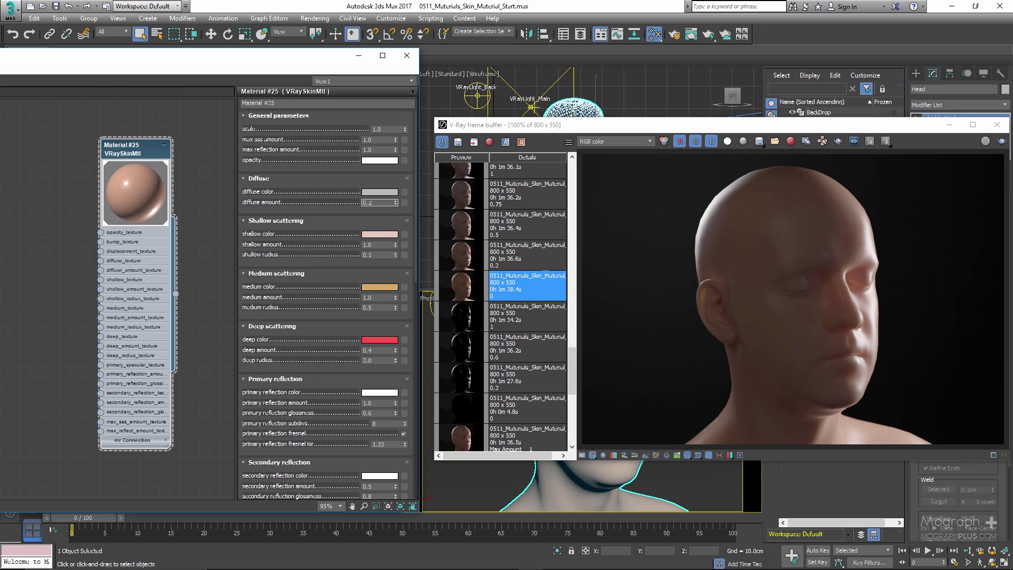
pyautogui.click(543, 268)
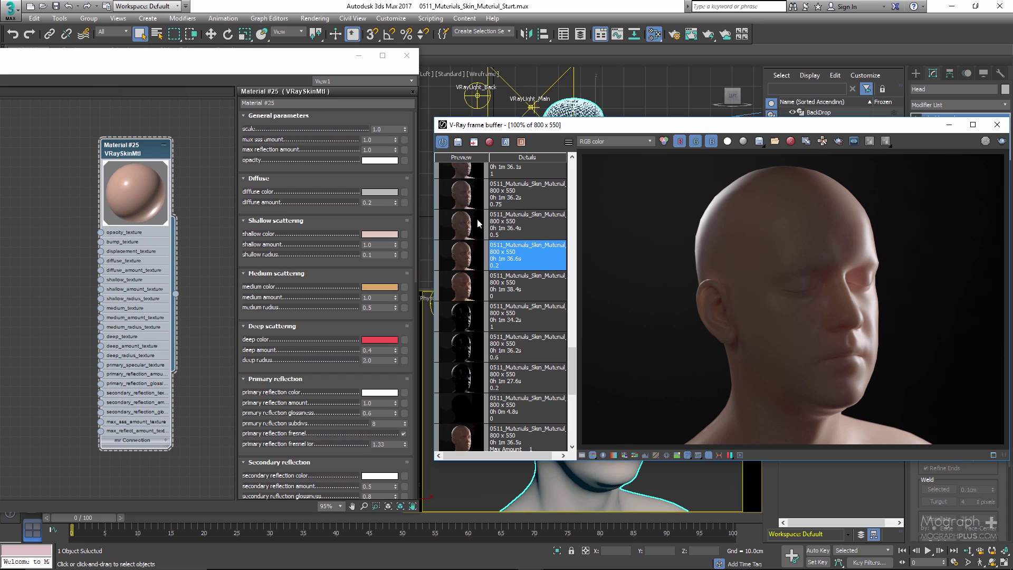
# Select the skin render labelled 0.5 in the render history and set the diffuse amount to 0.5.
pyautogui.click(519, 229)
pyautogui.doubleClick(377, 202)
pyautogui.write('0.')
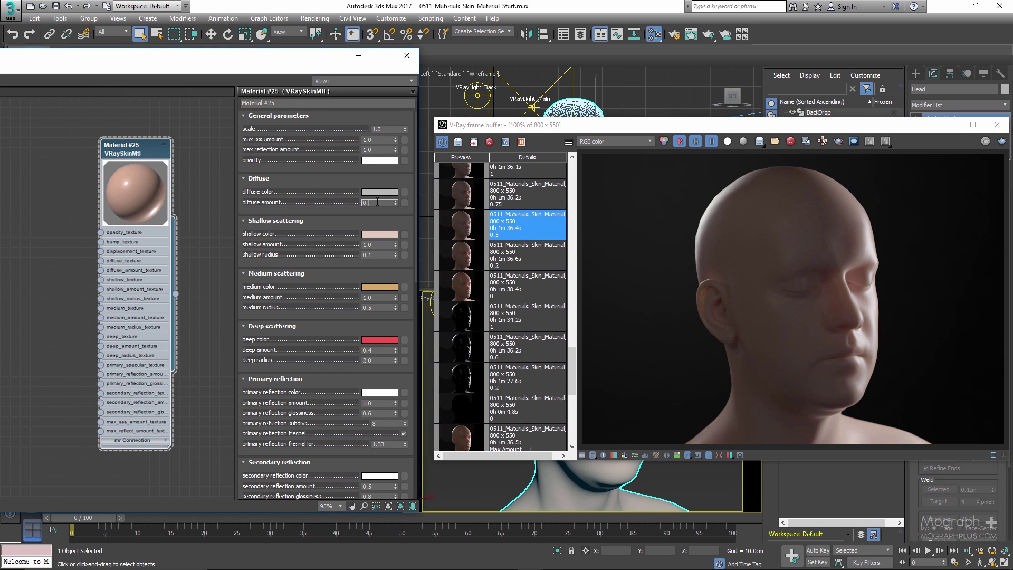
pyautogui.write('5')
# Select the skin render labelled 0.75 in the render history and set the diffuse amount to 0.75.
pyautogui.click(533, 197)
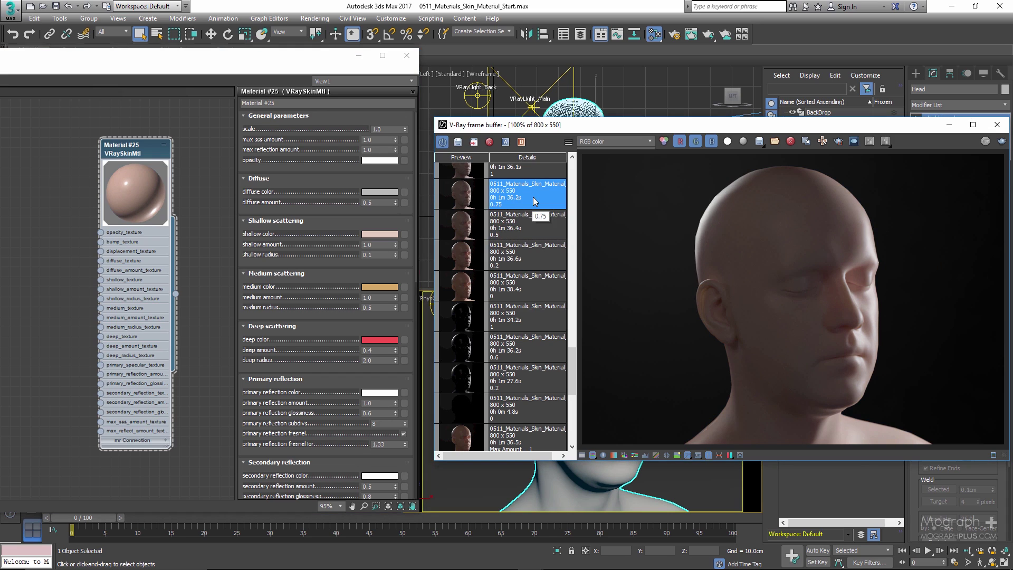
pyautogui.doubleClick(380, 203)
pyautogui.write('0.')
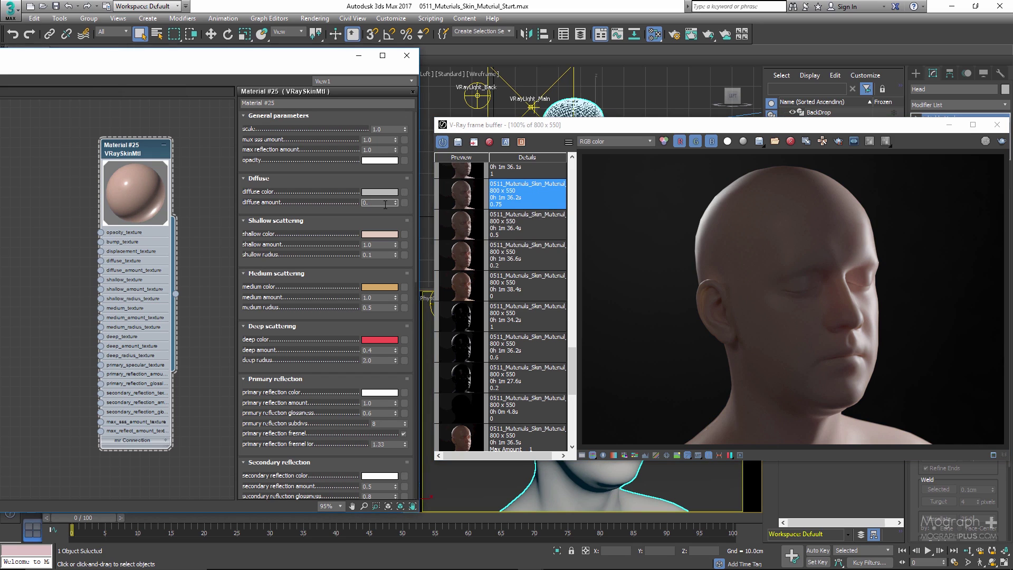
pyautogui.press('Return')
pyautogui.scroll(1, 524, 220)
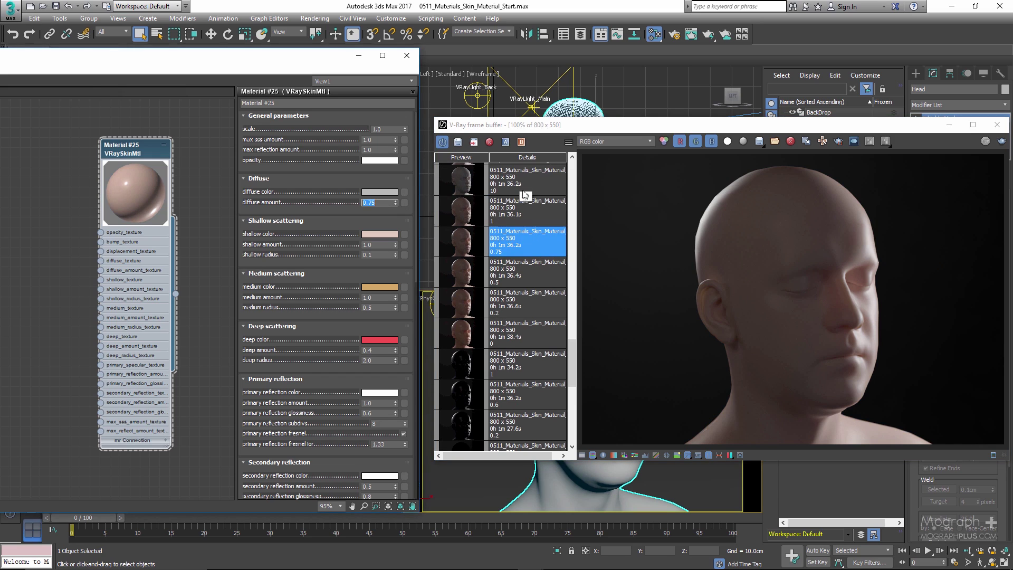
# Select the skin render labelled 1 in the render history and set the diffuse amount to 1.
pyautogui.click(523, 215)
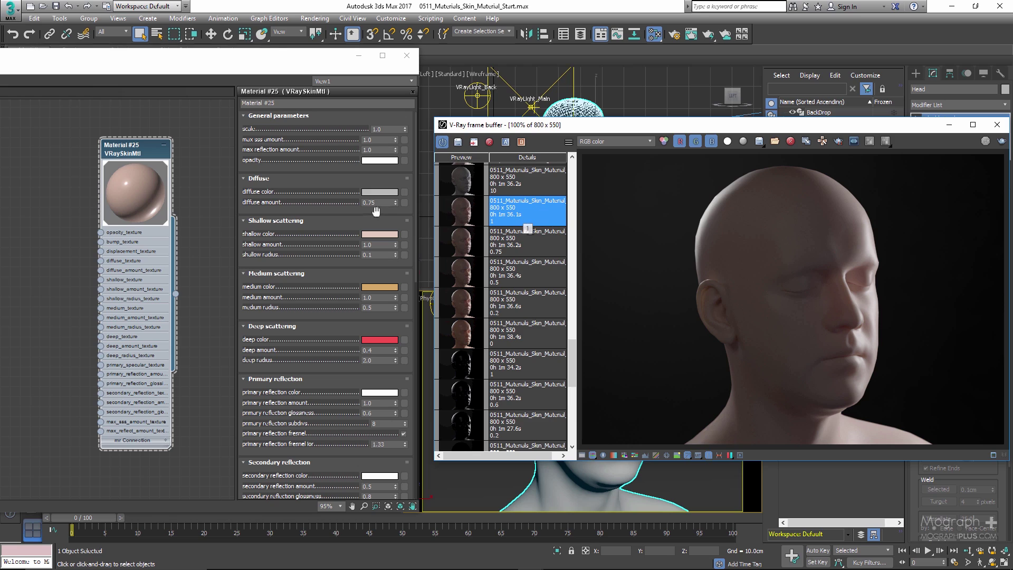
pyautogui.doubleClick(377, 202)
pyautogui.write('1')
pyautogui.press('Return')
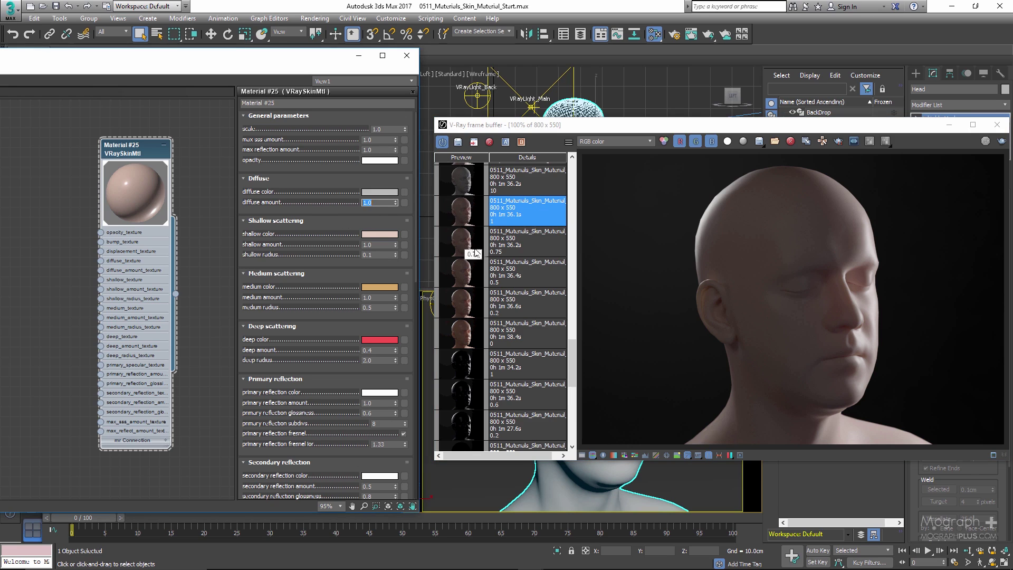
# Compare the saved skin renders for diffuse amounts 0, 0.2, 0.5, 0.75 and 1 in ascending order.
pyautogui.click(473, 331)
pyautogui.click(473, 312)
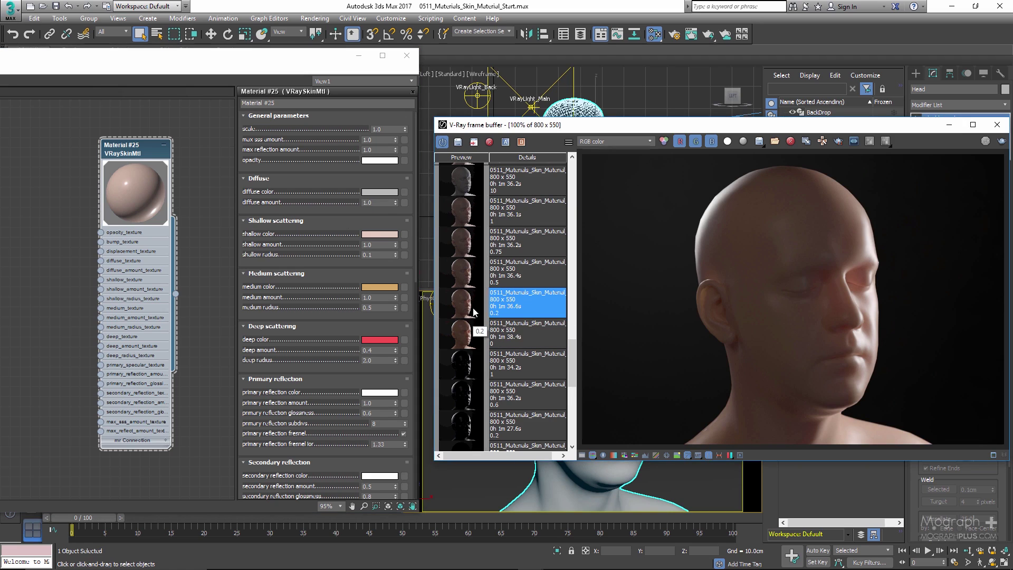
pyautogui.click(471, 285)
pyautogui.click(471, 250)
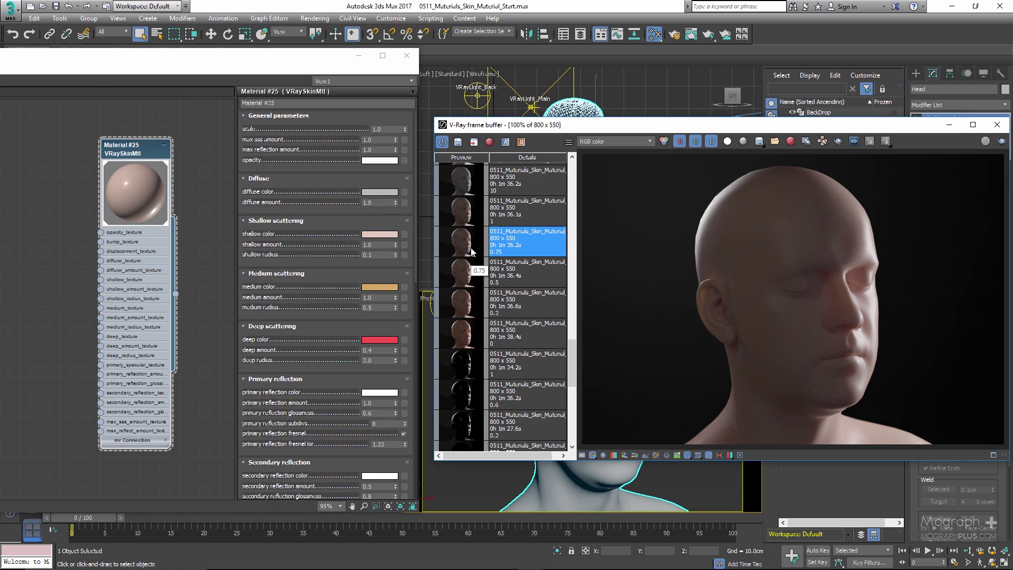
pyautogui.click(464, 219)
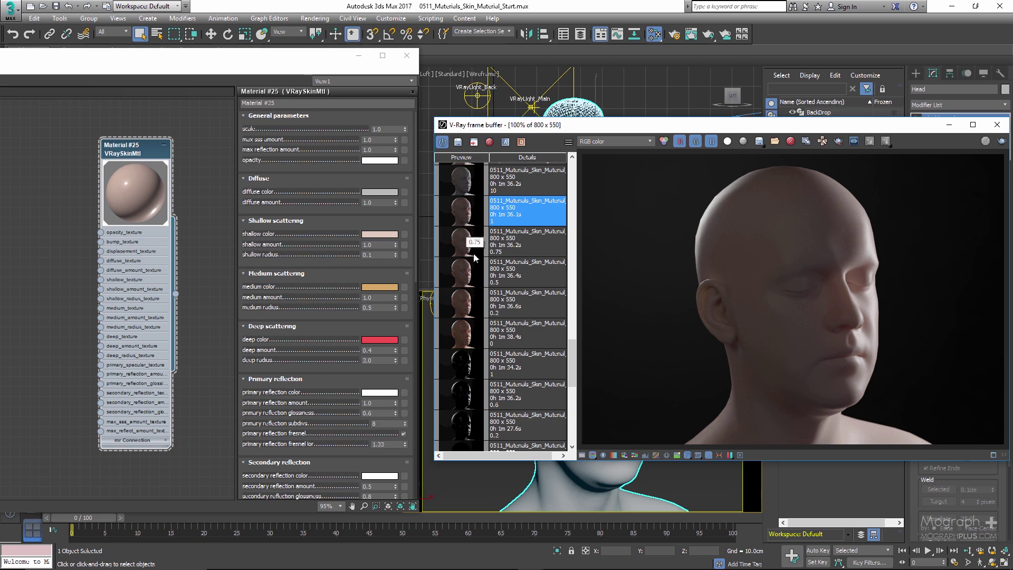
# Examine the ear, nose and mouth shading at 200% in the skin render labelled 1.
pyautogui.scroll(2, 507, 284)
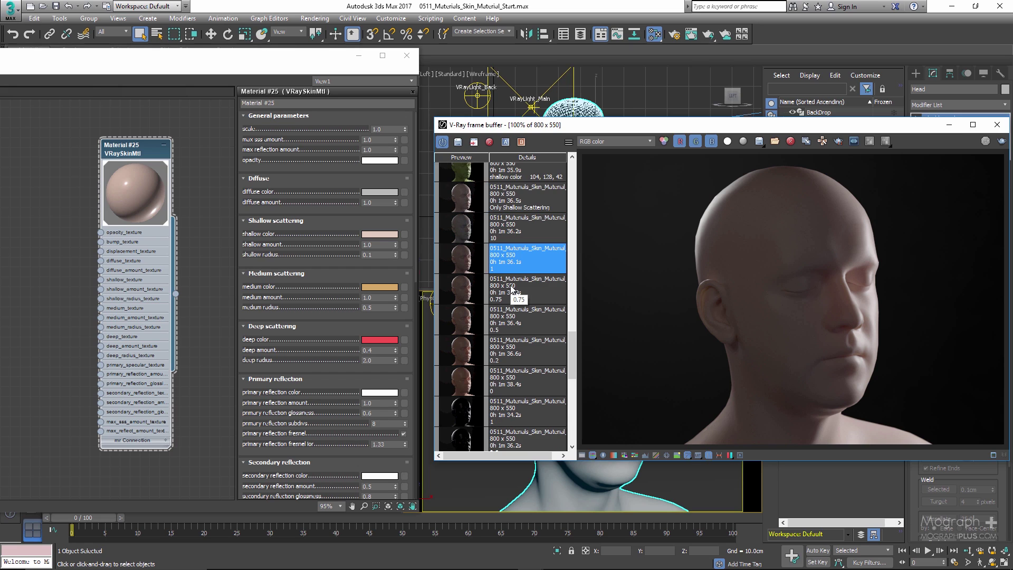
pyautogui.scroll(1, 510, 288)
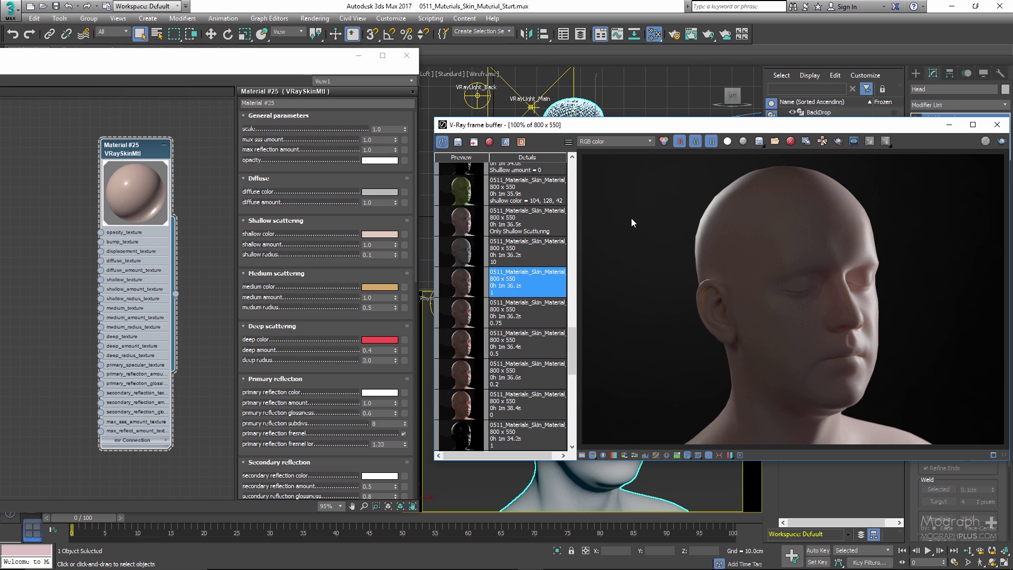
pyautogui.scroll(1, 751, 328)
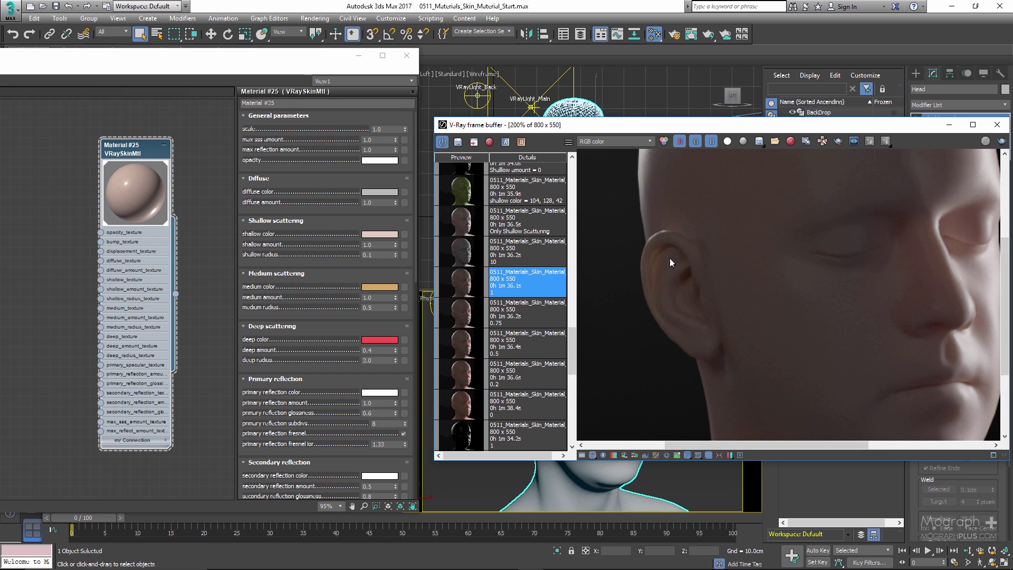
pyautogui.moveTo(671, 255); pyautogui.dragTo(641, 255, button='middle')
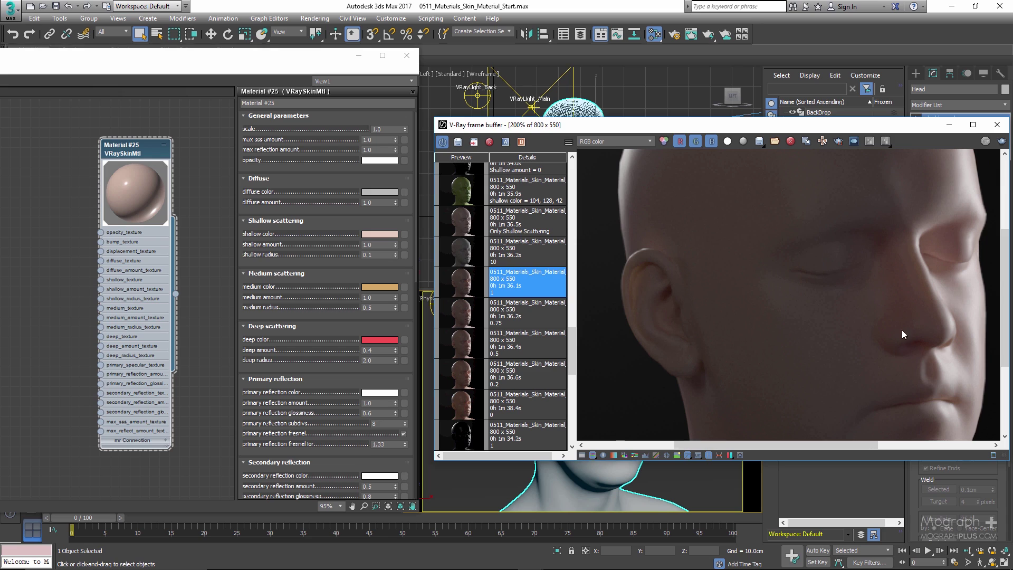
pyautogui.moveTo(906, 330); pyautogui.dragTo(834, 249, button='middle')
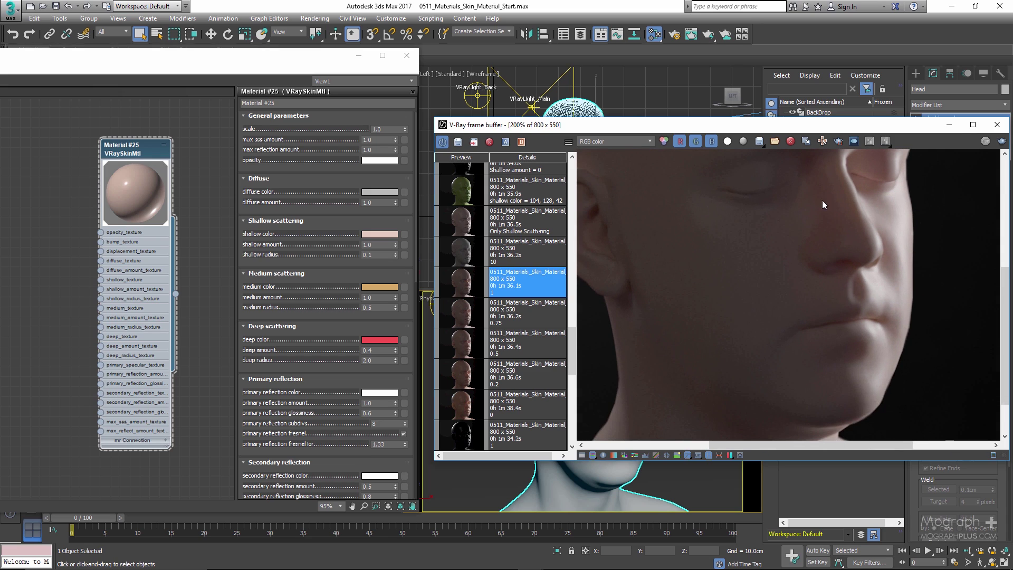
pyautogui.moveTo(832, 200); pyautogui.dragTo(802, 250, button='middle')
pyautogui.scroll(-1, 802, 251)
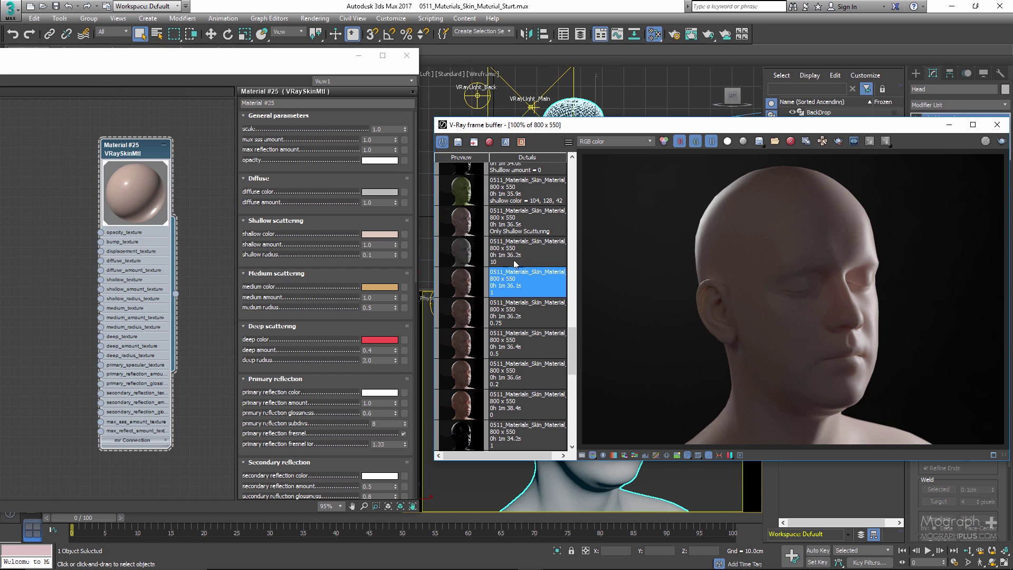
# Set the diffuse amount to 10 and select the skin render labelled 10 in the render history.
pyautogui.doubleClick(377, 203)
pyautogui.write('10')
pyautogui.press('Return')
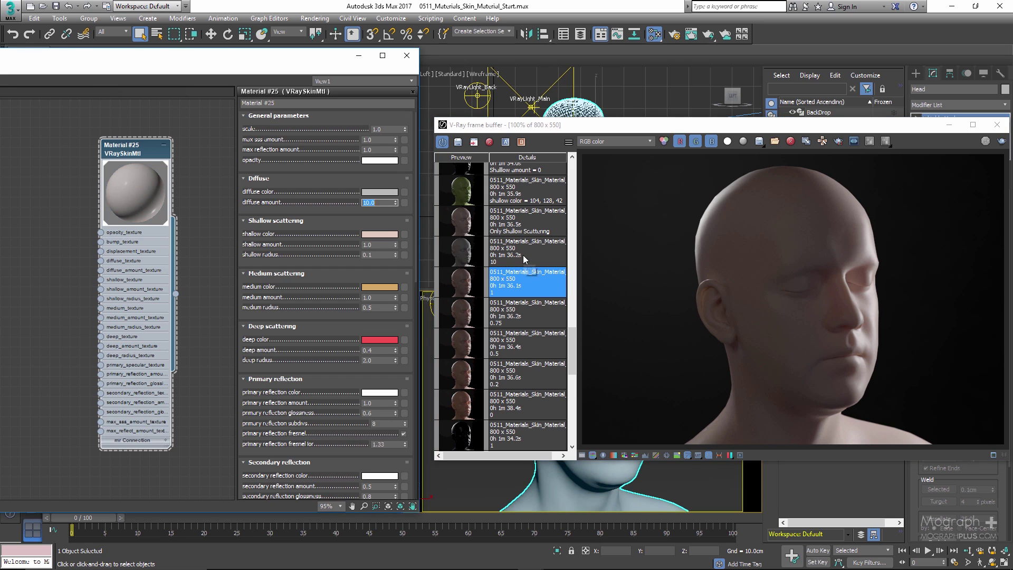
pyautogui.click(523, 255)
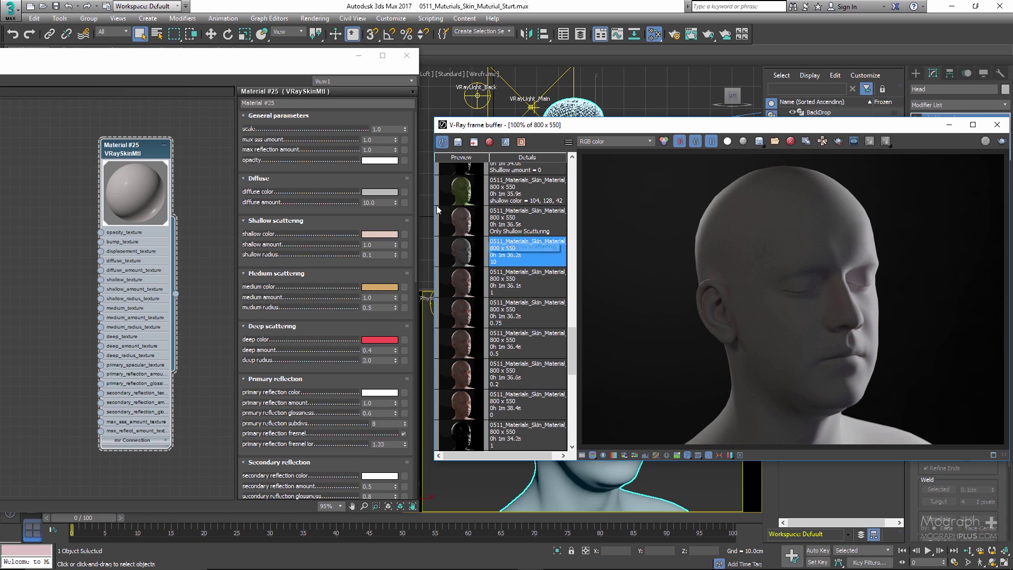
# Set the diffuse amount to 0 and select the Only Shallow Scattering render in the render history.
pyautogui.doubleClick(372, 202)
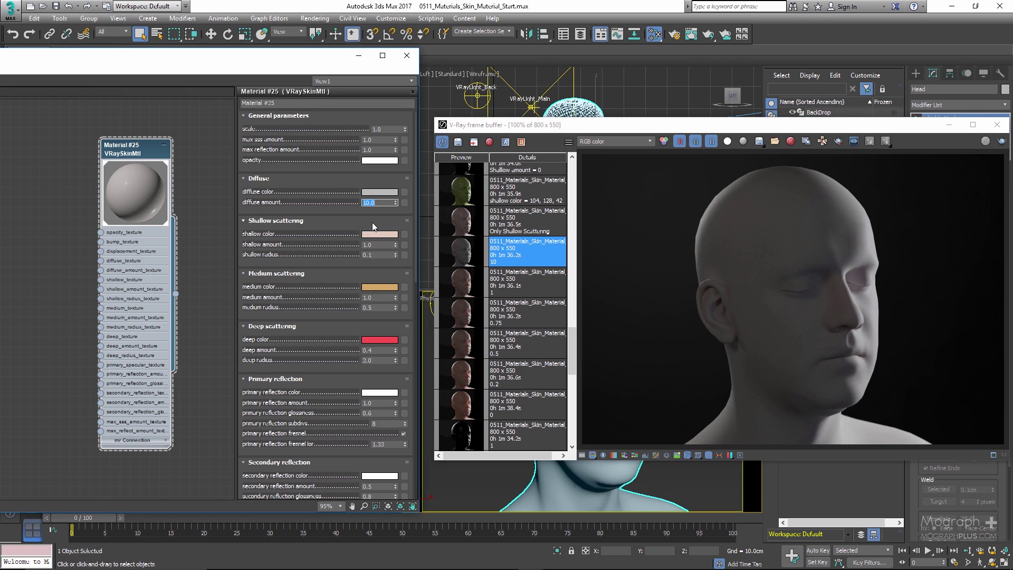
pyautogui.write('0')
pyautogui.press('Return')
pyautogui.scroll(1, 530, 282)
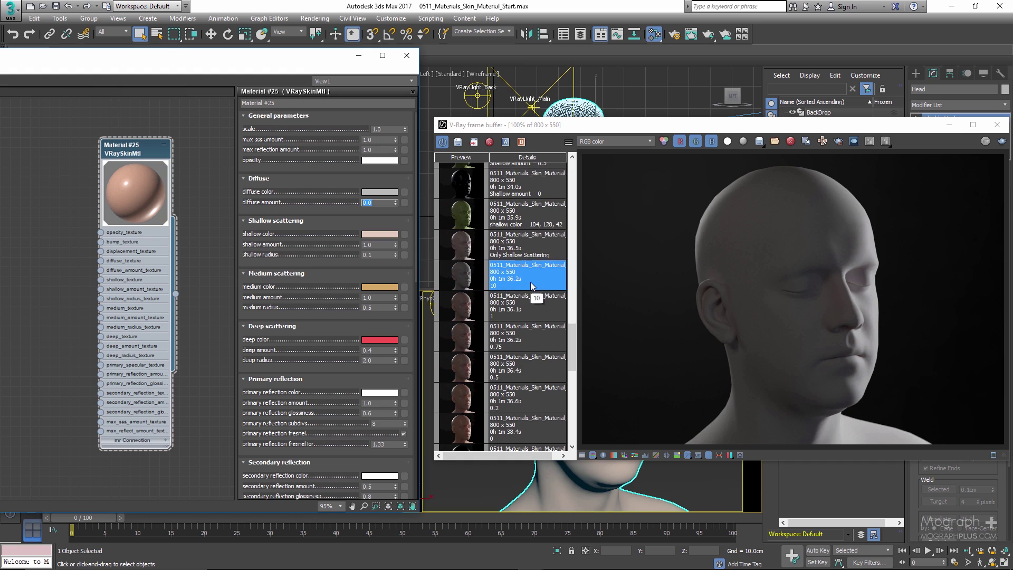
pyautogui.click(525, 249)
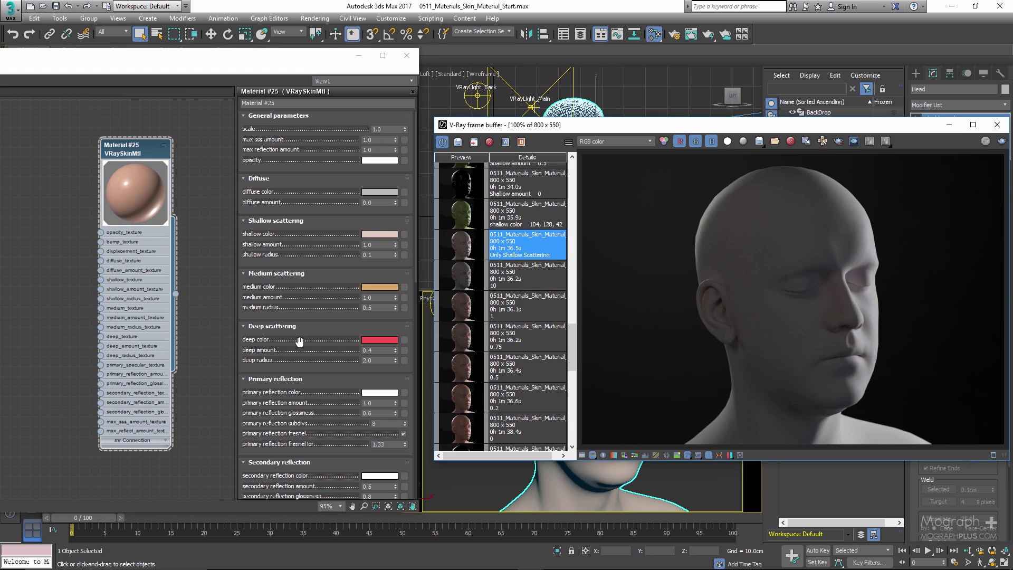
# Set the medium scattering amount and the deep scattering amount to 0 to leave only shallow scattering.
pyautogui.moveTo(306, 305); pyautogui.dragTo(311, 290)
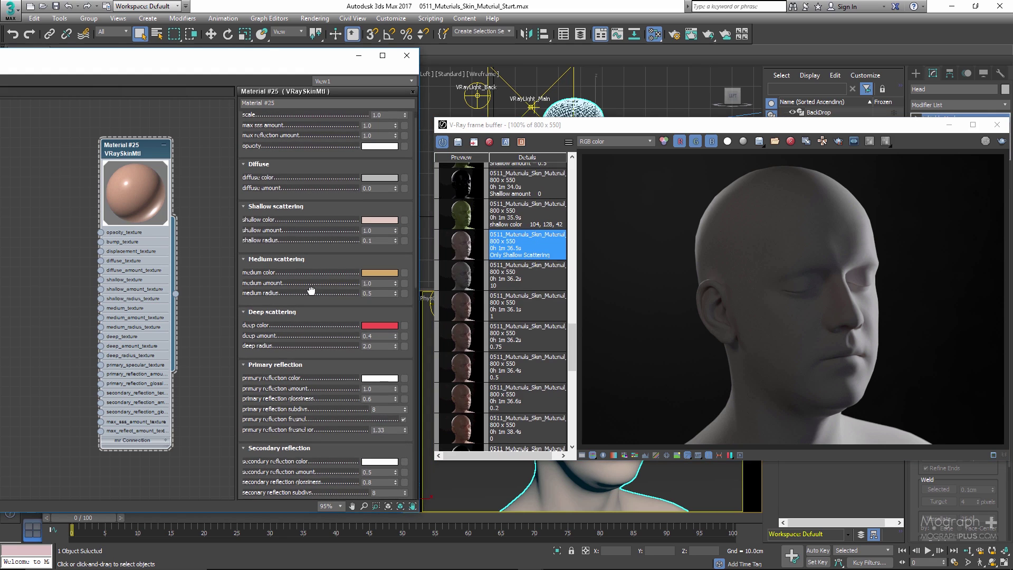
pyautogui.scroll(2, 311, 291)
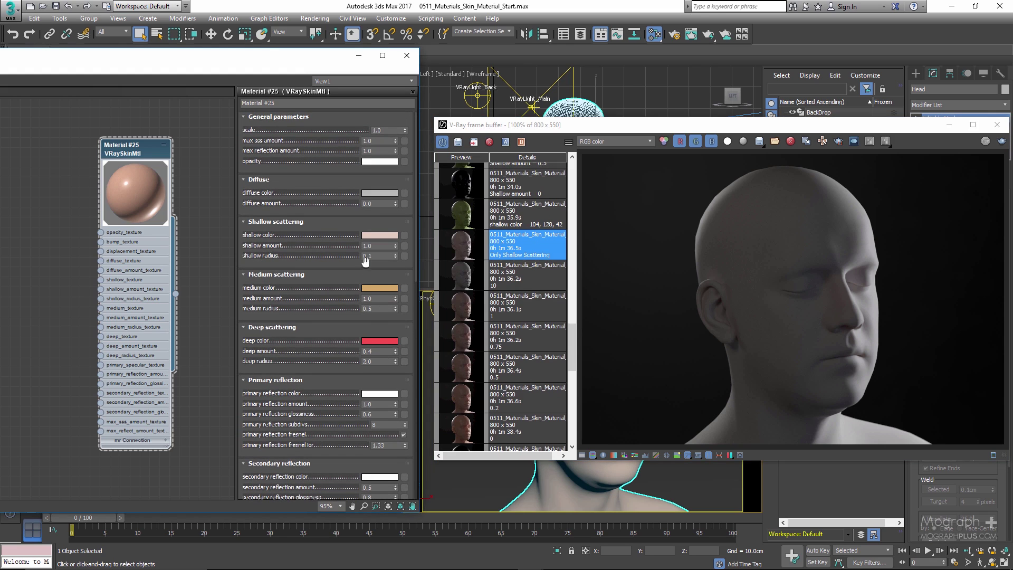
pyautogui.doubleClick(375, 299)
pyautogui.write('0')
pyautogui.press('Return')
pyautogui.doubleClick(380, 351)
pyautogui.write('0')
pyautogui.press('Return')
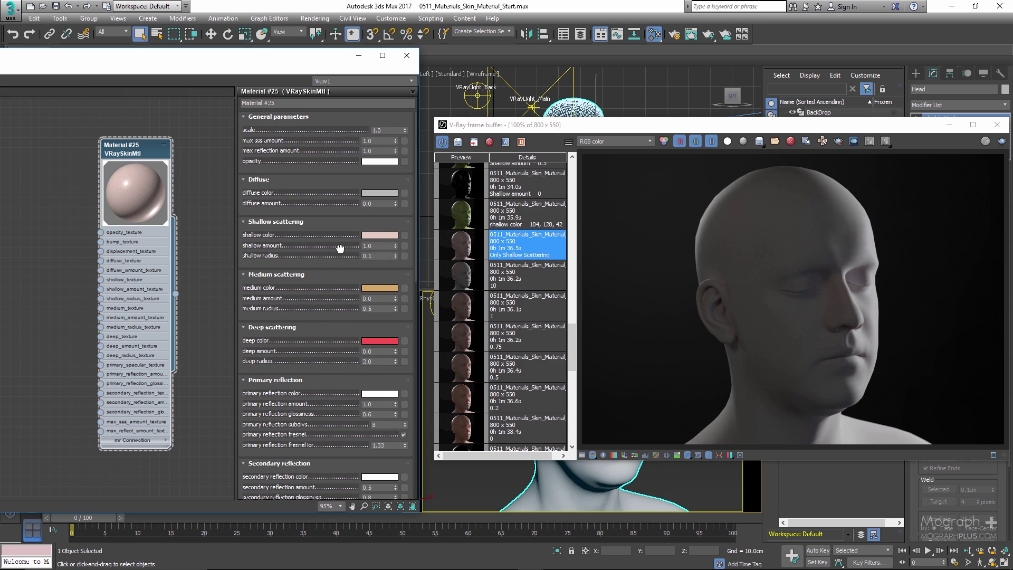
pyautogui.click(467, 251)
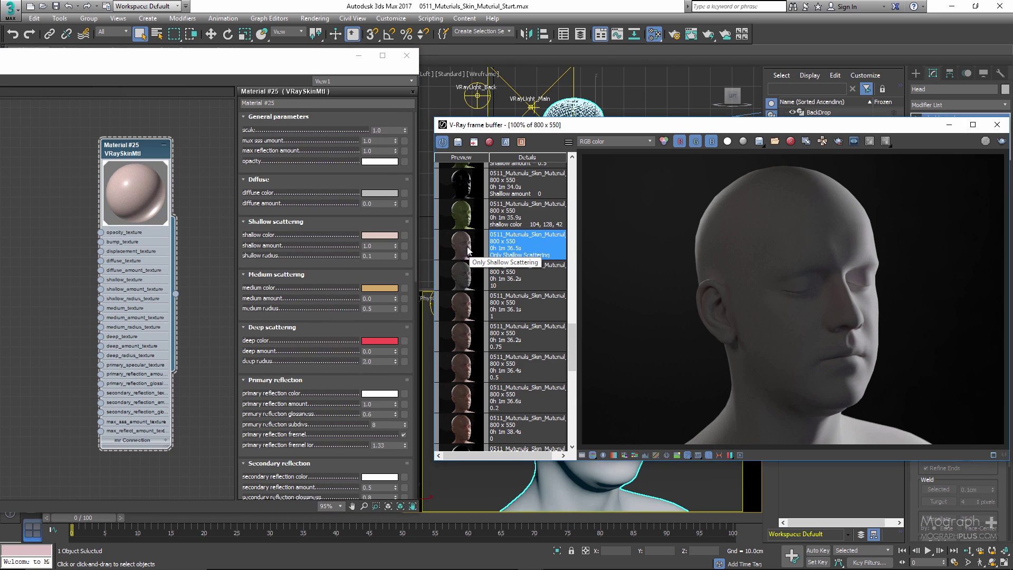
pyautogui.click(381, 238)
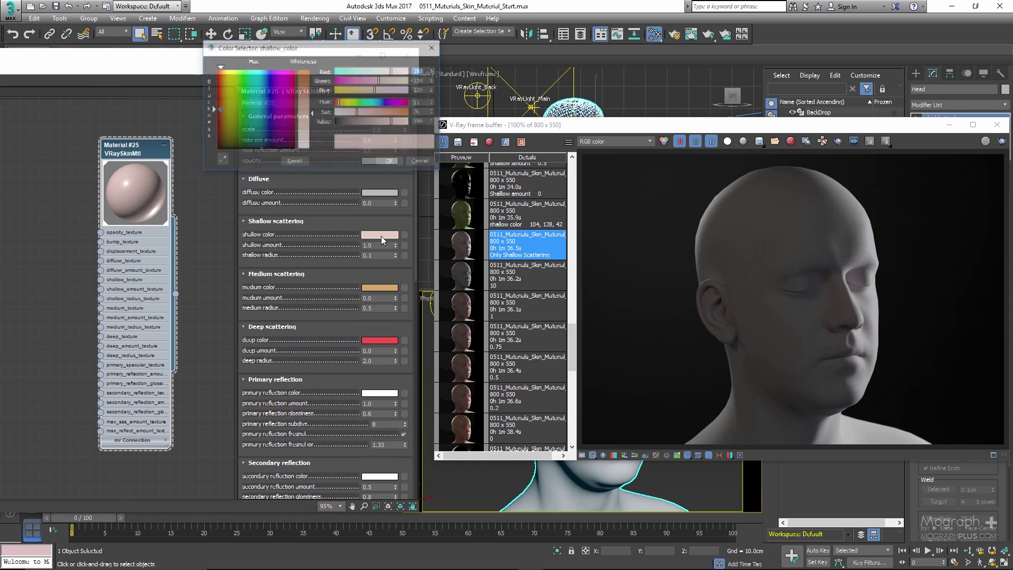
pyautogui.click(395, 110)
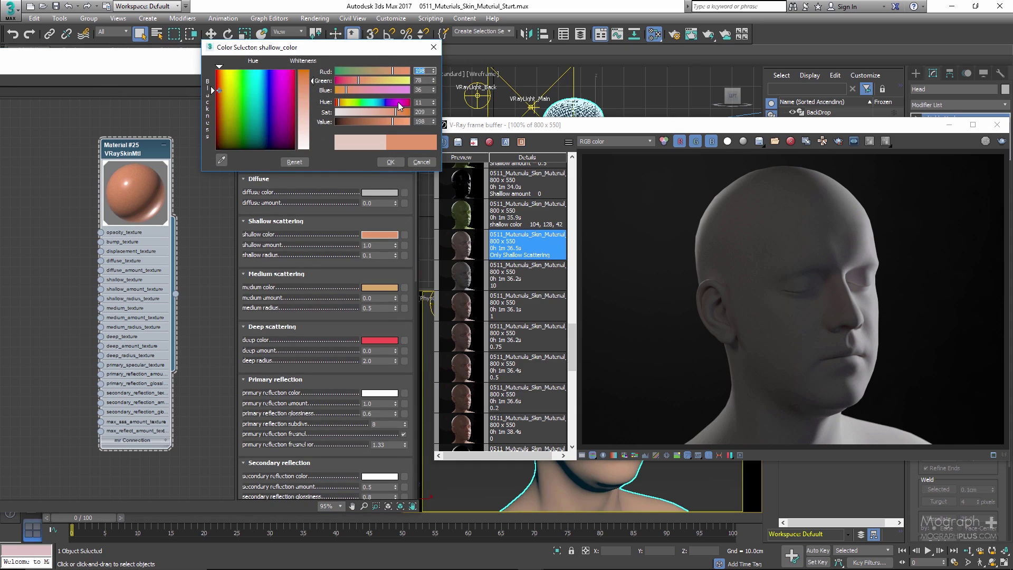
pyautogui.click(398, 102)
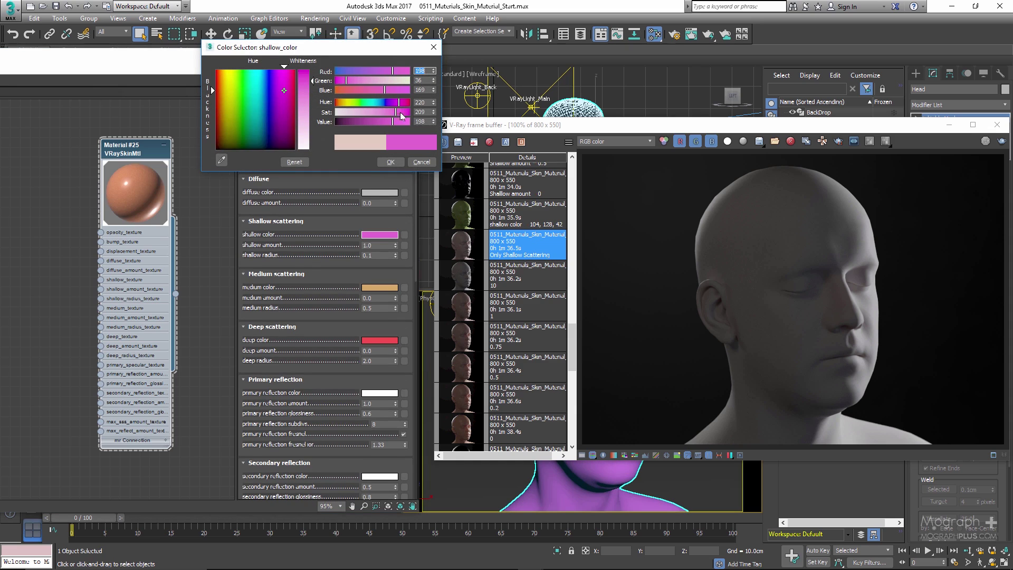
pyautogui.click(422, 161)
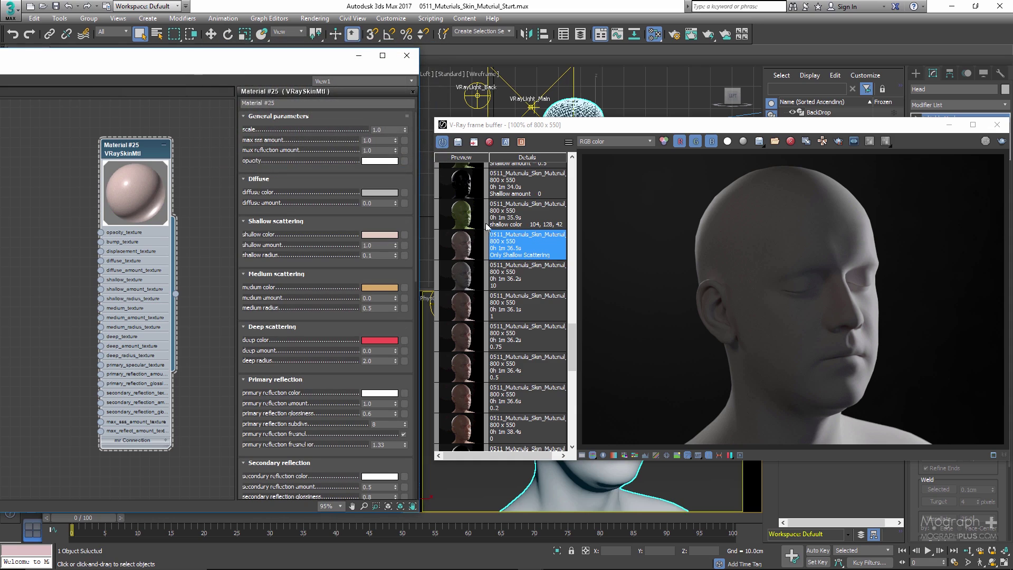
# Load the Only Shallow Scattering render from the history and examine the face at 200%.
pyautogui.doubleClick(460, 247)
pyautogui.scroll(2, 757, 309)
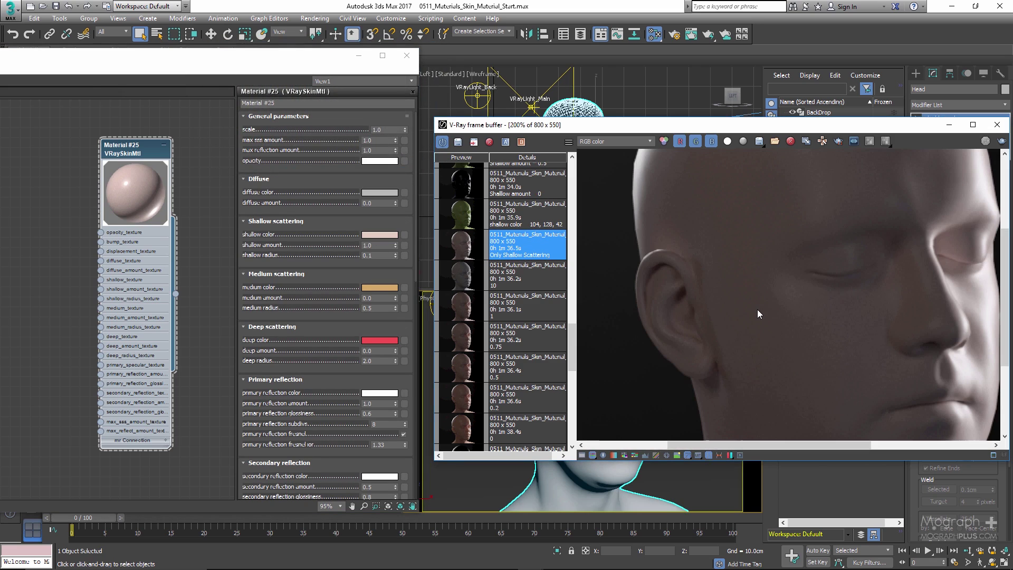
pyautogui.scroll(-2, 675, 275)
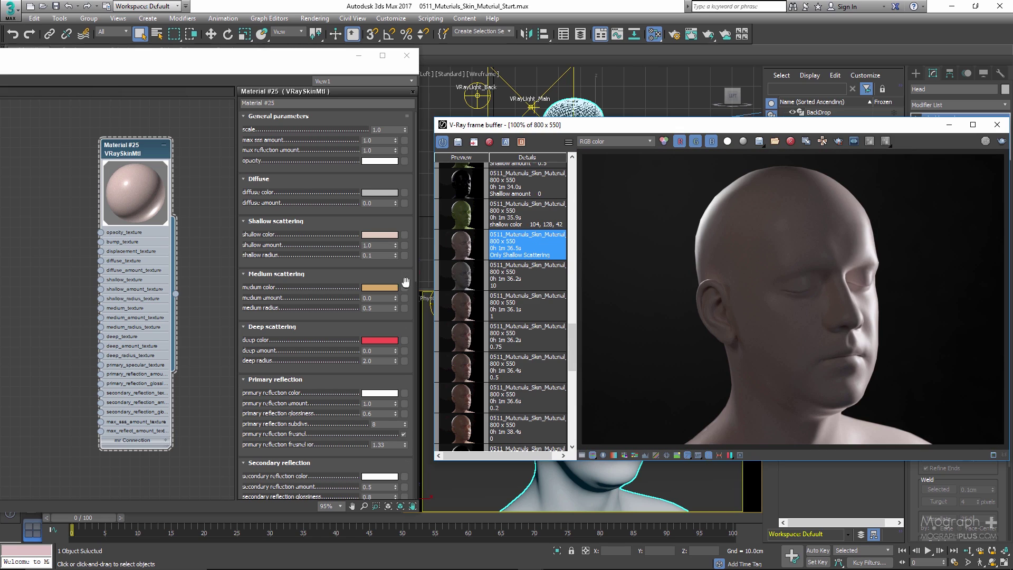
pyautogui.click(373, 255)
pyautogui.moveTo(372, 255); pyautogui.dragTo(304, 273)
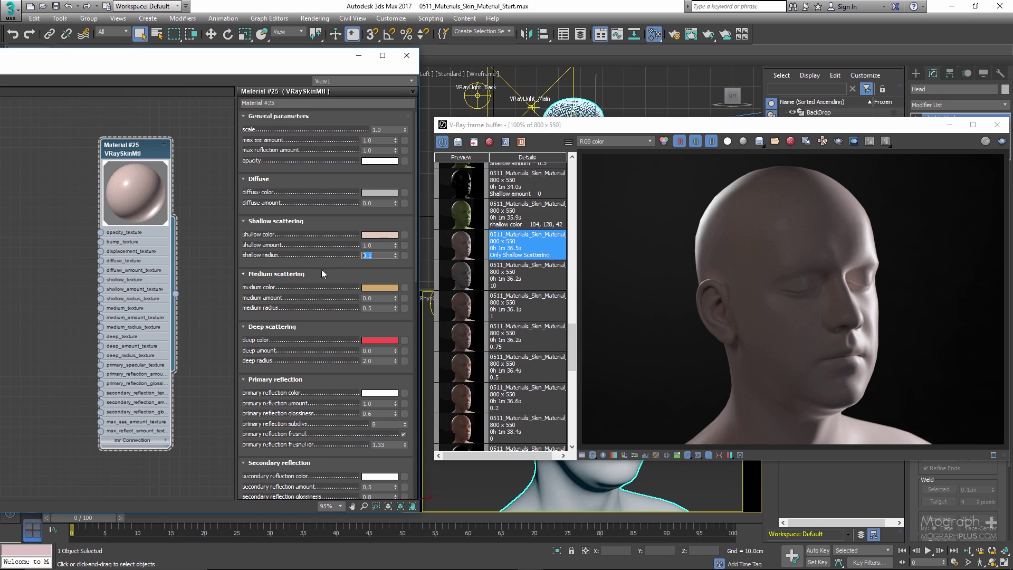
pyautogui.click(384, 255)
pyautogui.moveTo(313, 267); pyautogui.dragTo(314, 265)
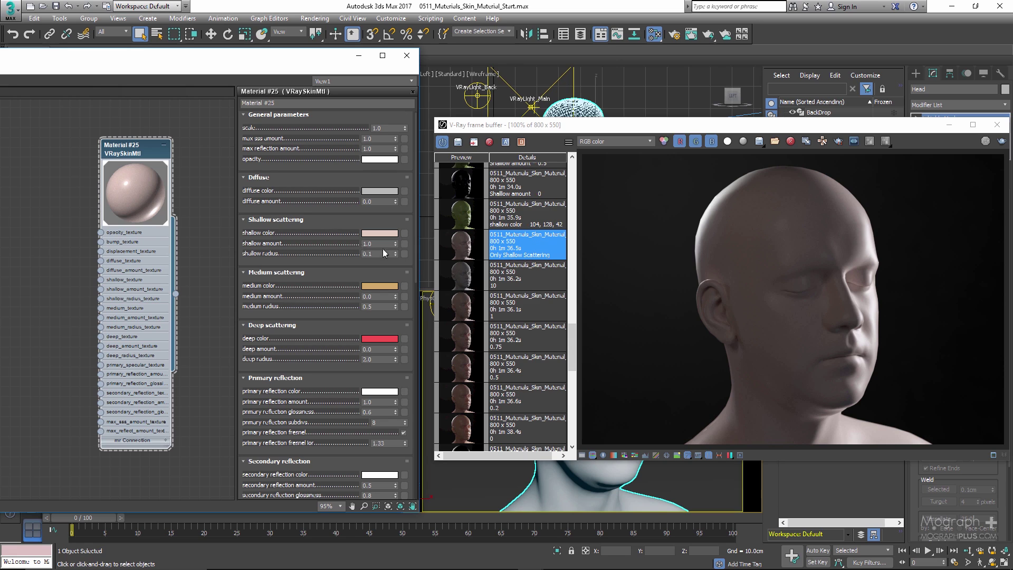
# Set the shallow color to RGB 104, 128, 42 and select the render labelled with that color in the render history.
pyautogui.scroll(1, 498, 306)
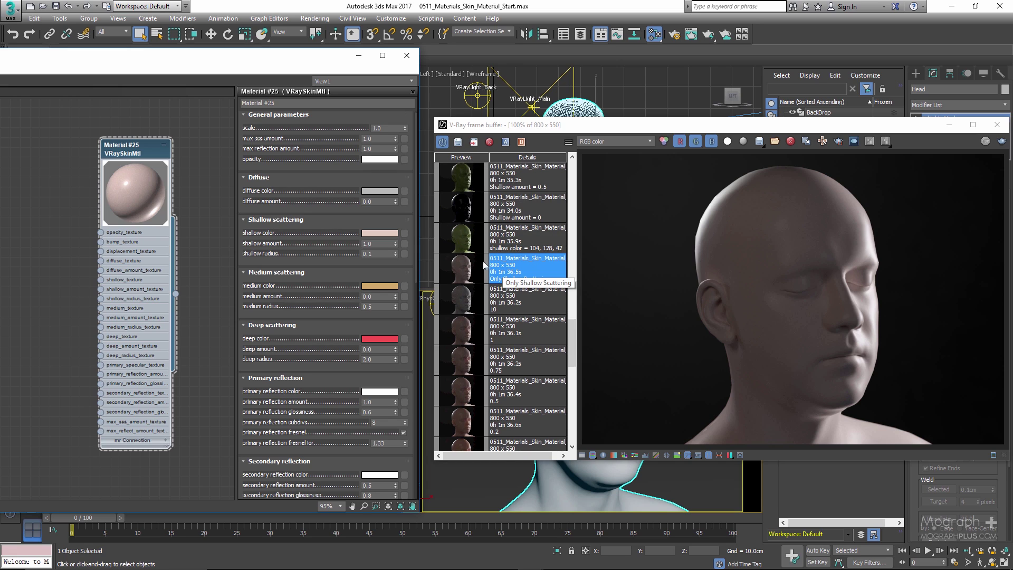
pyautogui.scroll(-1, 337, 285)
pyautogui.scroll(1, 343, 274)
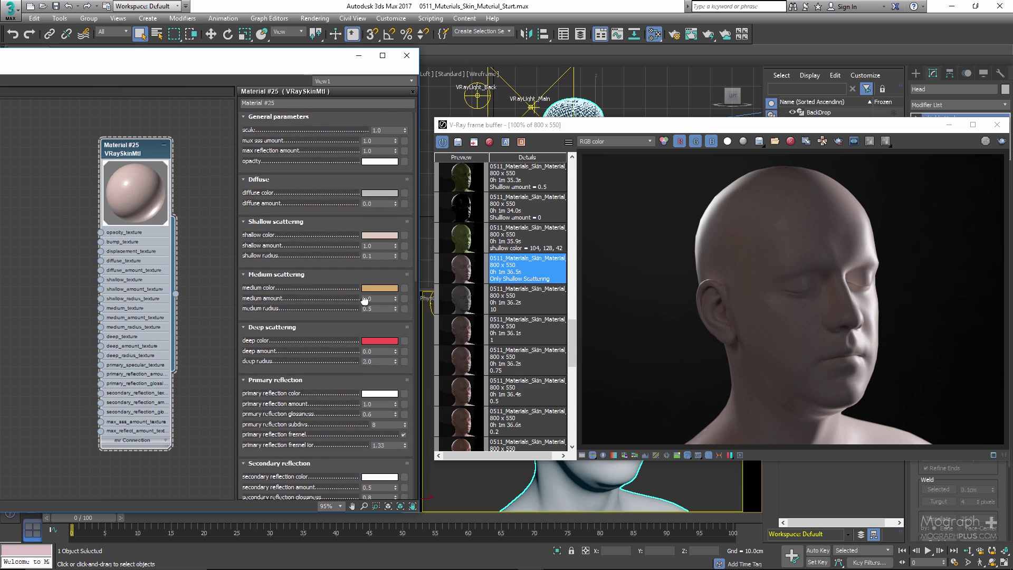
pyautogui.click(376, 236)
pyautogui.write('10')
pyautogui.click(424, 80)
pyautogui.write('154')
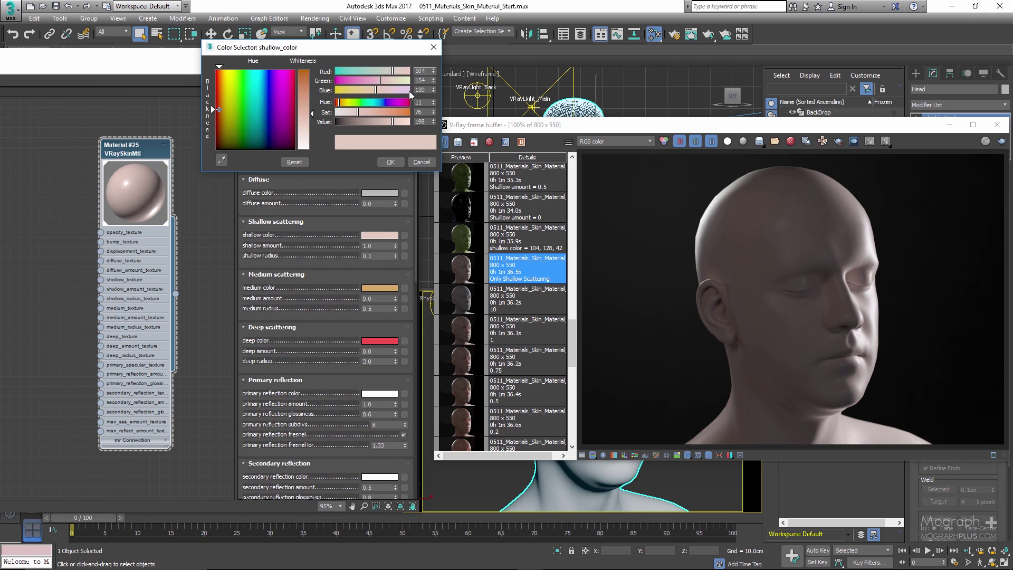
pyautogui.press('Return')
pyautogui.write('128')
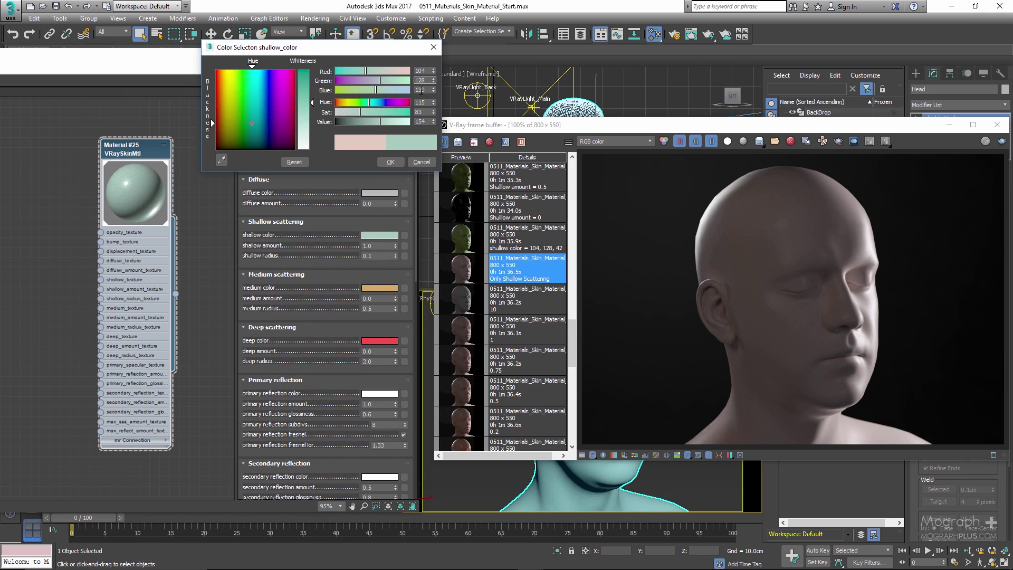
pyautogui.click(420, 89)
pyautogui.write('42')
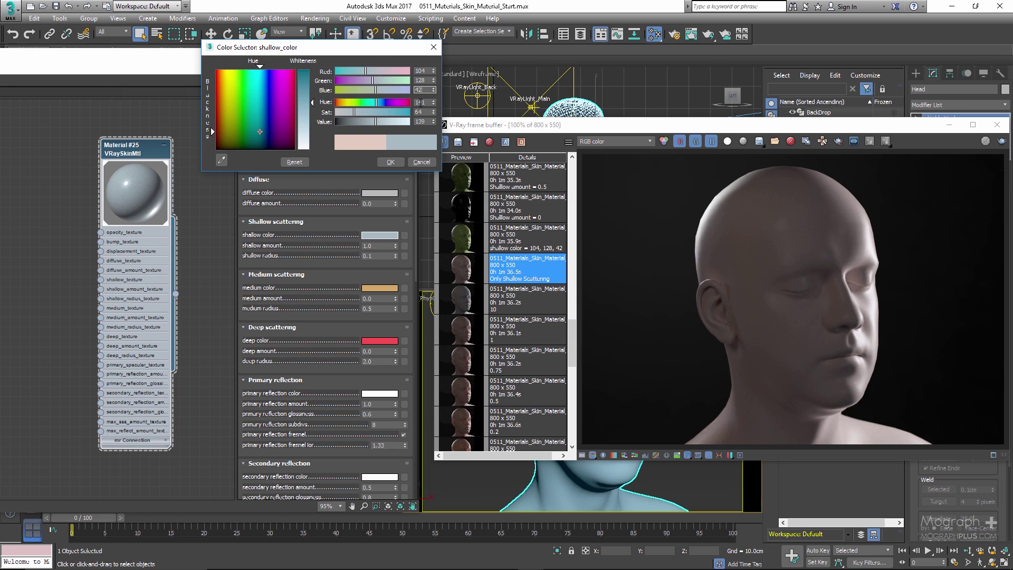
pyautogui.press('Return')
pyautogui.click(390, 162)
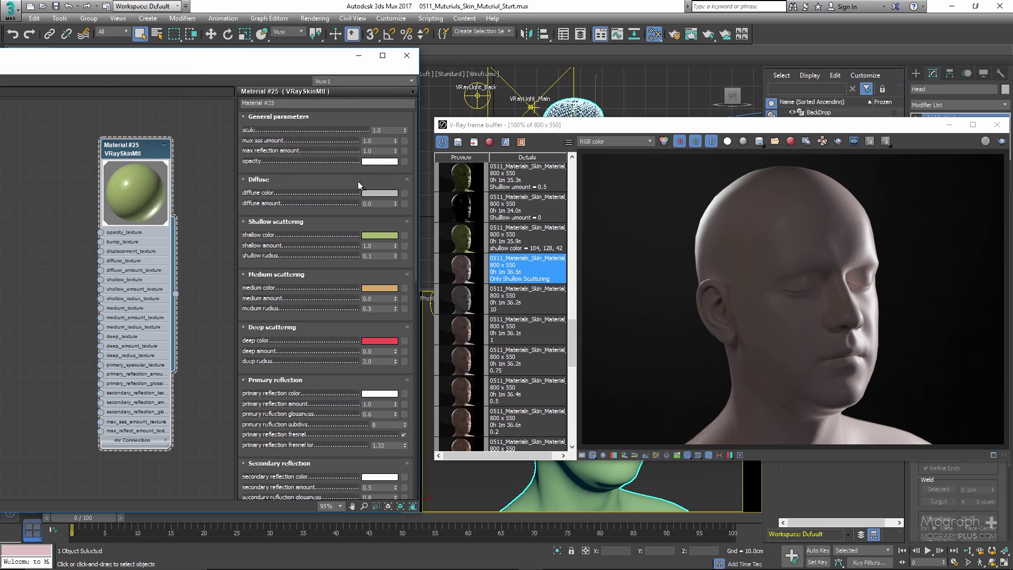
pyautogui.click(475, 248)
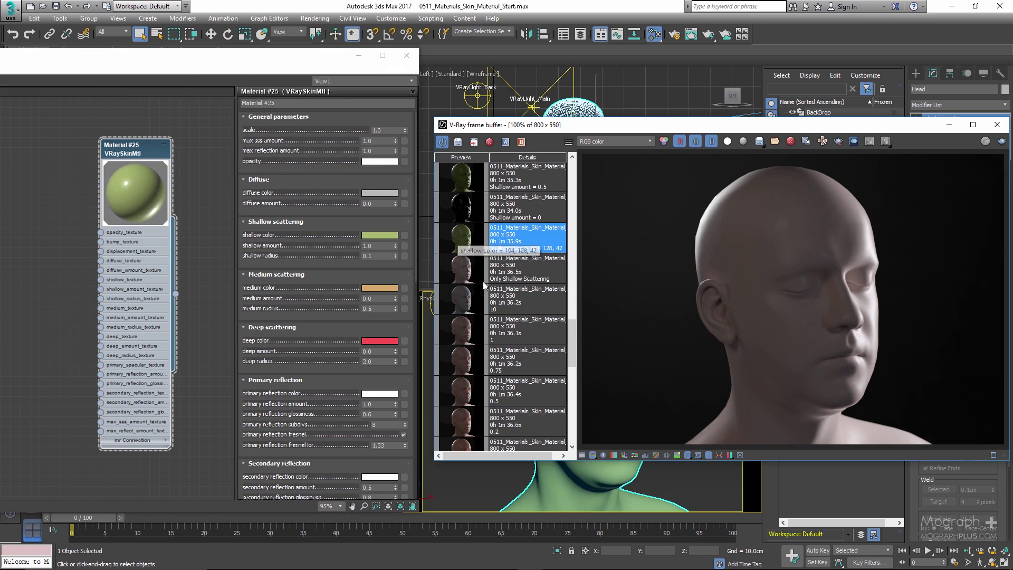
# Load the renders for shallow color 104, 128, 42 and shallow amount 0 from the history, and set the shallow amount to 0.
pyautogui.doubleClick(471, 243)
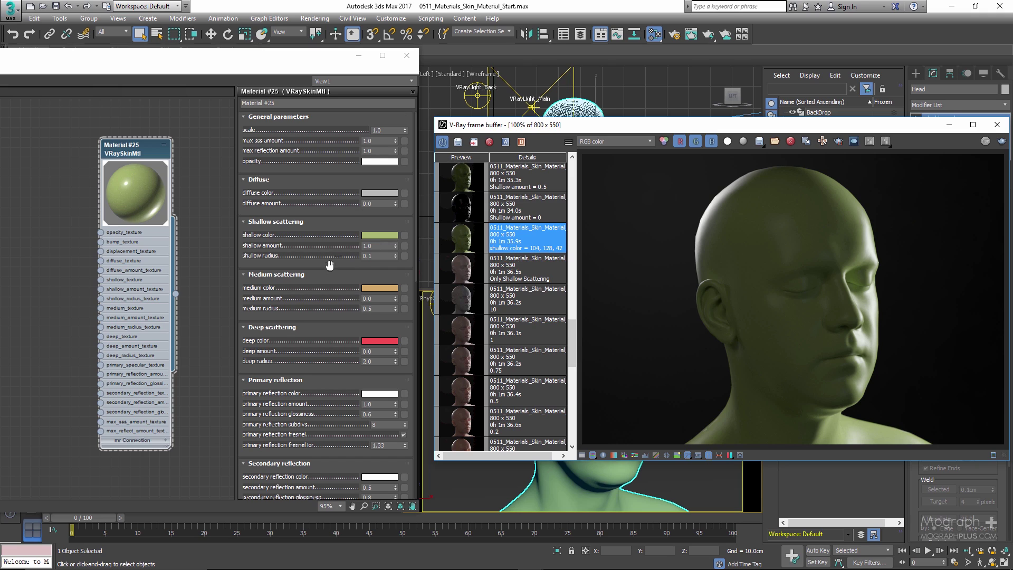
pyautogui.doubleClick(363, 246)
pyautogui.click(319, 248)
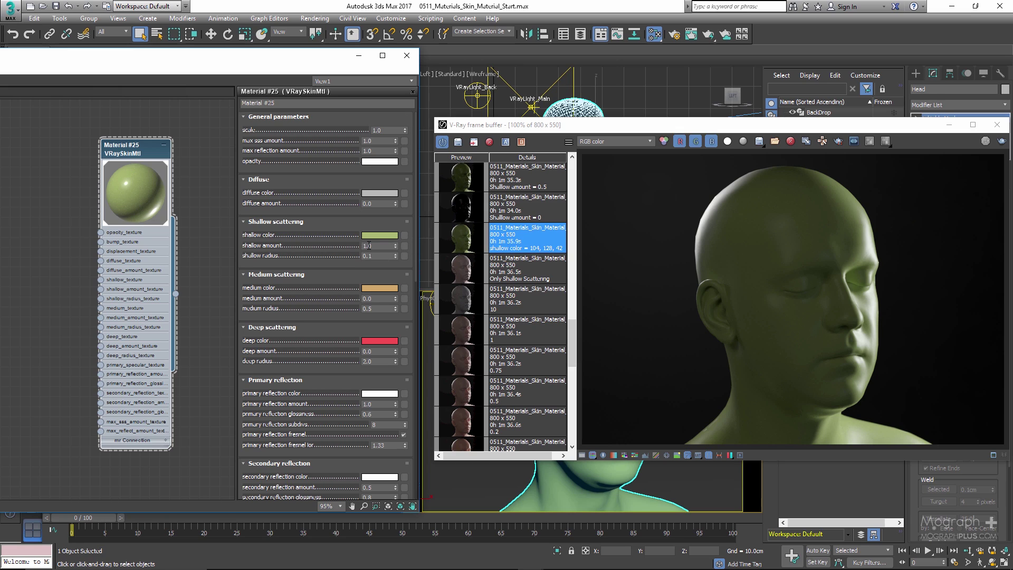
pyautogui.click(506, 208)
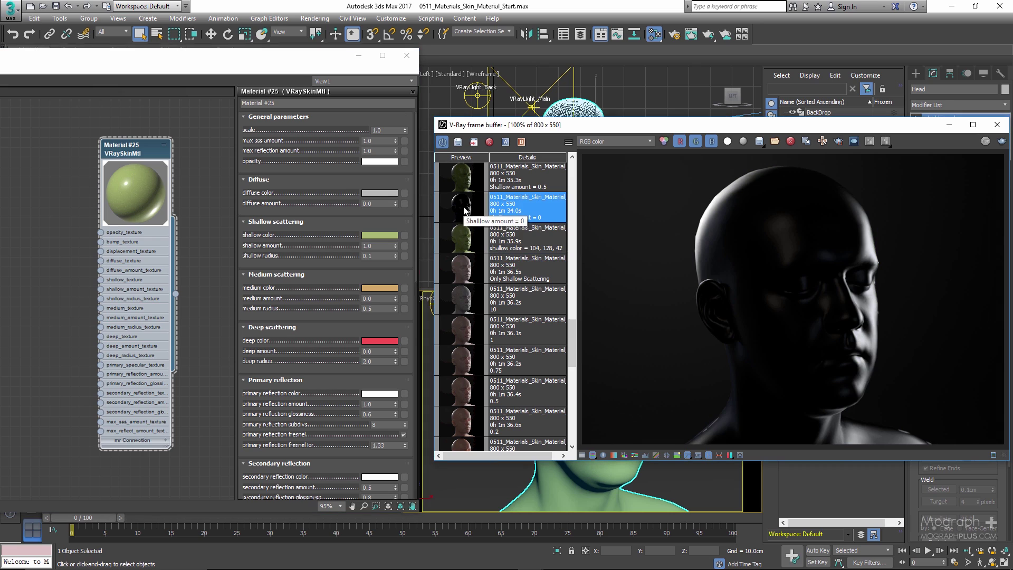
pyautogui.click(378, 246)
pyautogui.write('0')
pyautogui.press('Return')
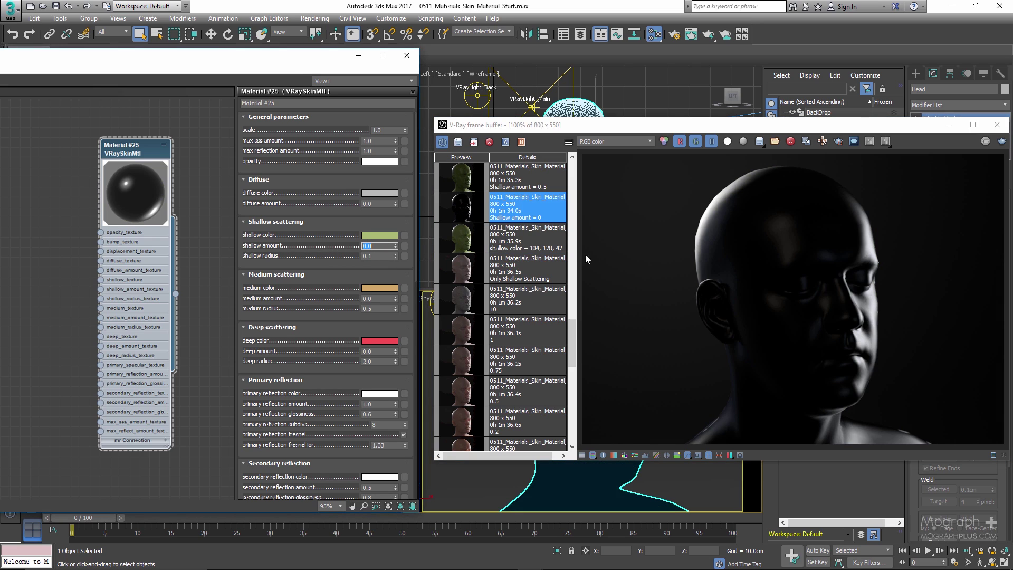
# Load the Shallow amount = 0.5 render from the history and set the material's shallow amount to 0.5.
pyautogui.scroll(2, 551, 253)
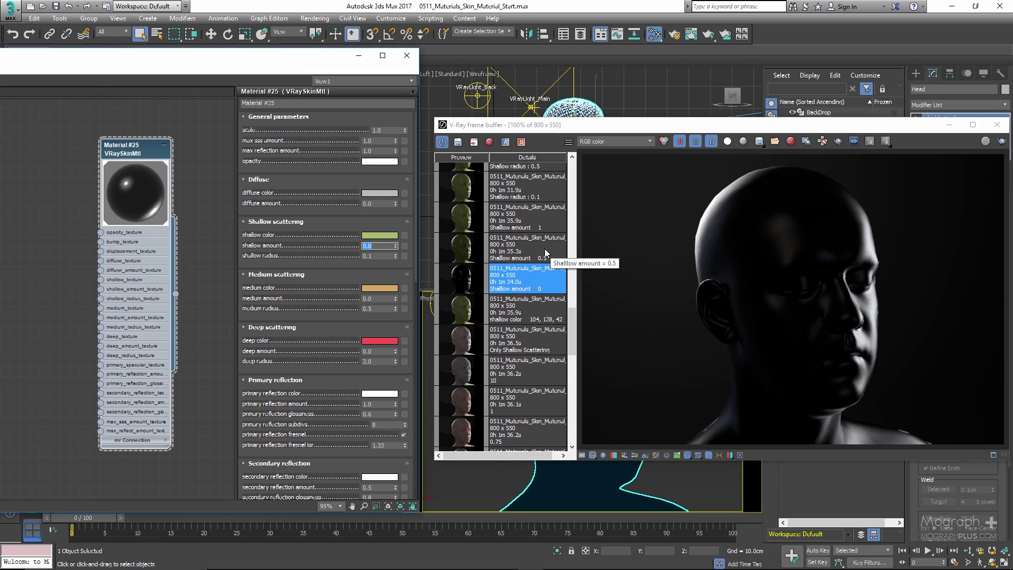
pyautogui.doubleClick(545, 248)
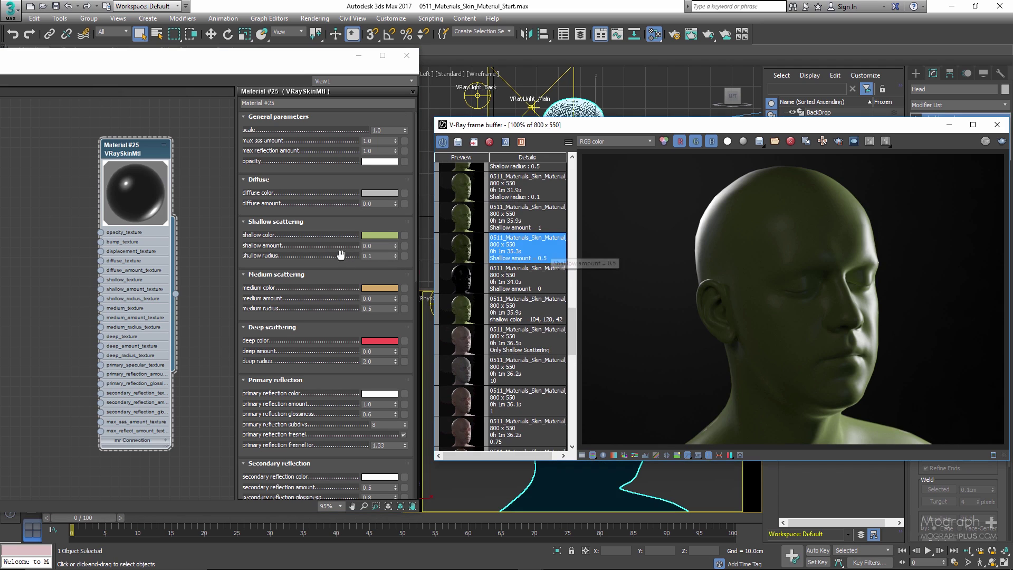
pyautogui.doubleClick(378, 245)
pyautogui.write('0.5')
pyautogui.press('Return')
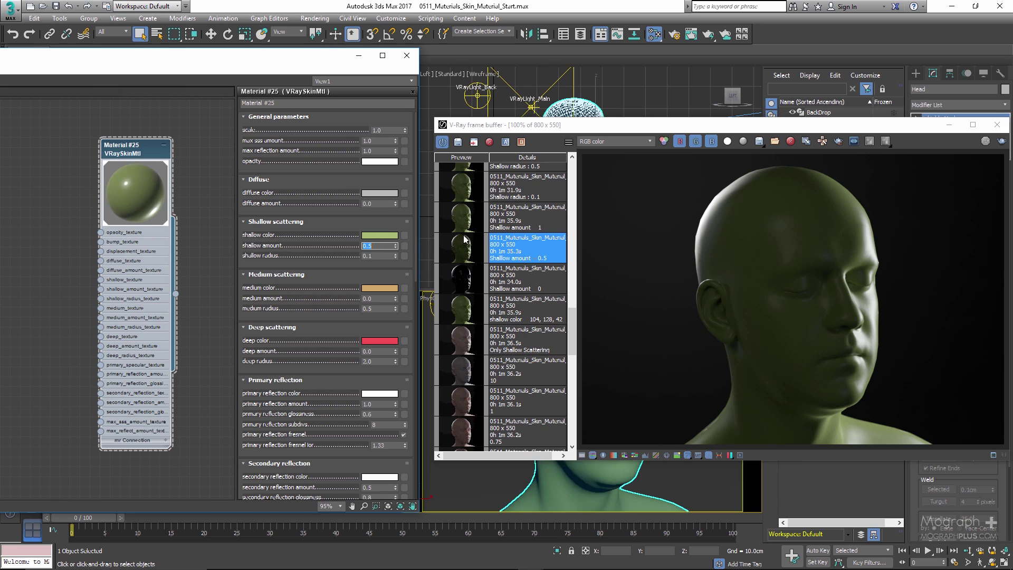
# Load the Shallow amount = 1 render from the history and set the material's shallow amount back to 1.
pyautogui.doubleClick(458, 219)
pyautogui.doubleClick(363, 246)
pyautogui.write('1')
pyautogui.press('Return')
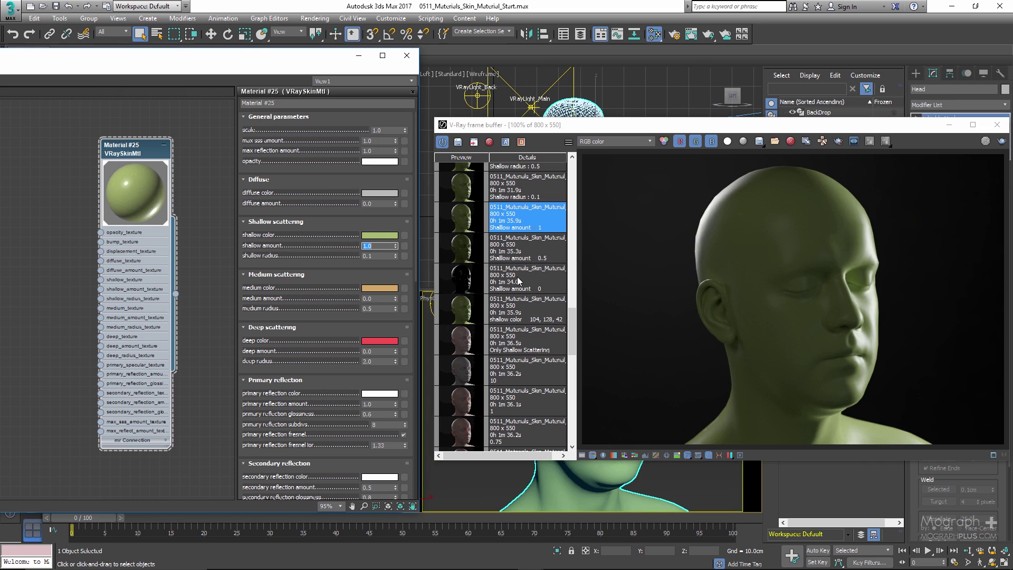
# Examine the shallow radius parameter and load the matching Shallow radius : 0.1 render from the history.
pyautogui.scroll(2, 520, 284)
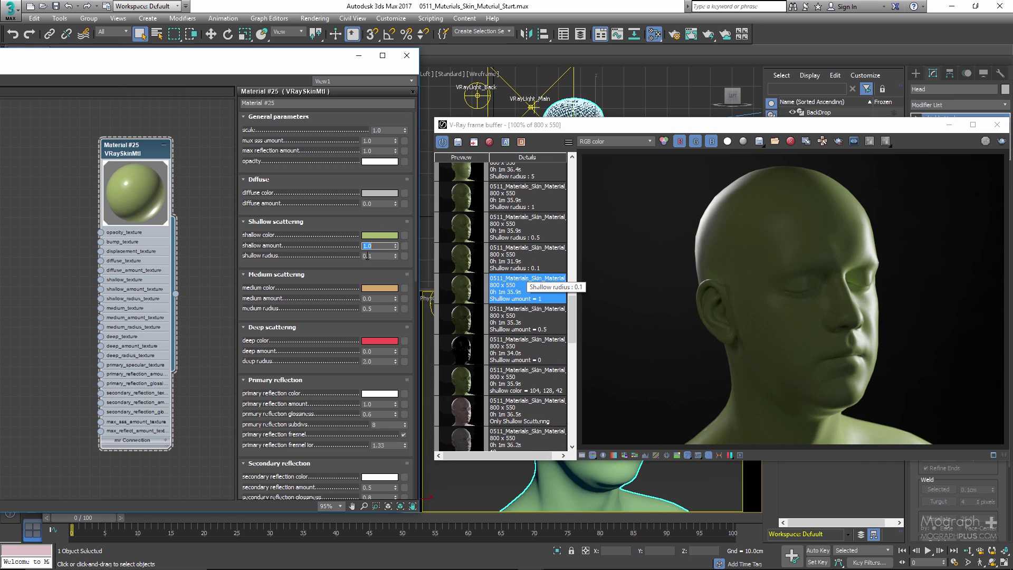
pyautogui.doubleClick(385, 256)
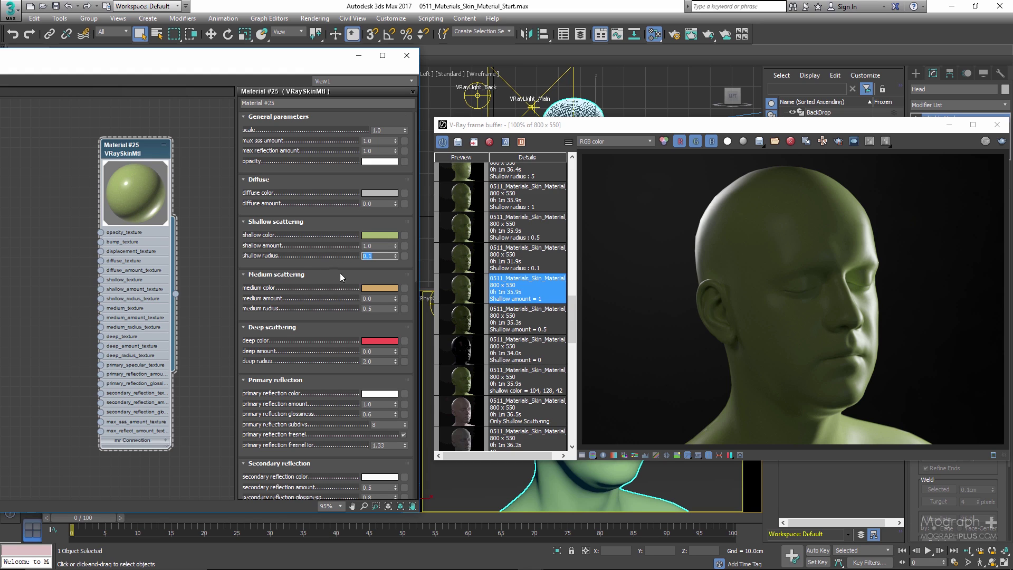
pyautogui.scroll(3, 518, 337)
pyautogui.scroll(1, 518, 337)
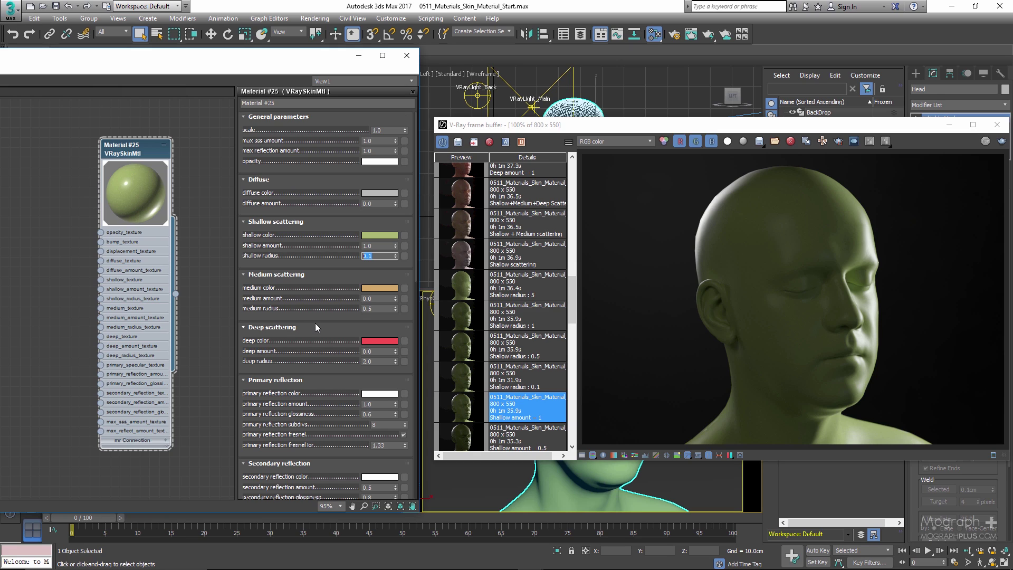
pyautogui.click(379, 257)
pyautogui.click(466, 379)
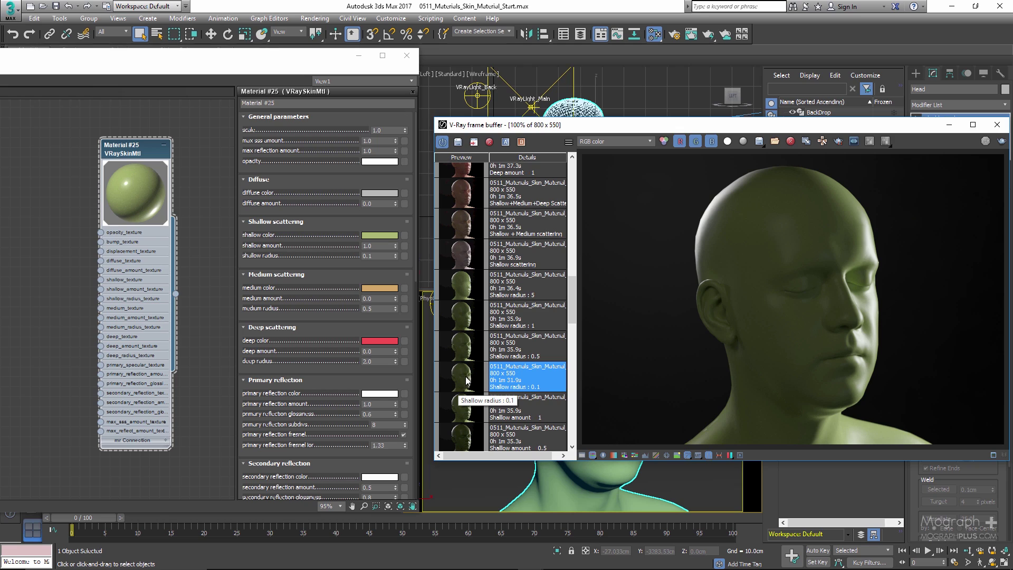
# Set the shallow radius to 0.5 and load the Shallow radius : 0.5 render from the history.
pyautogui.click(379, 257)
pyautogui.press('BackSpace')
pyautogui.write('5')
pyautogui.click(466, 345)
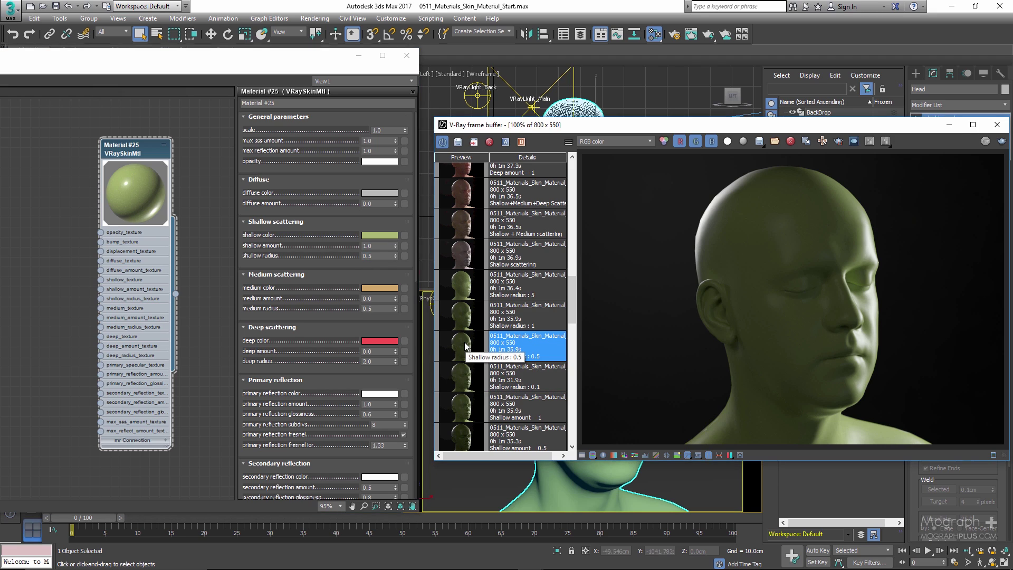
pyautogui.doubleClick(466, 346)
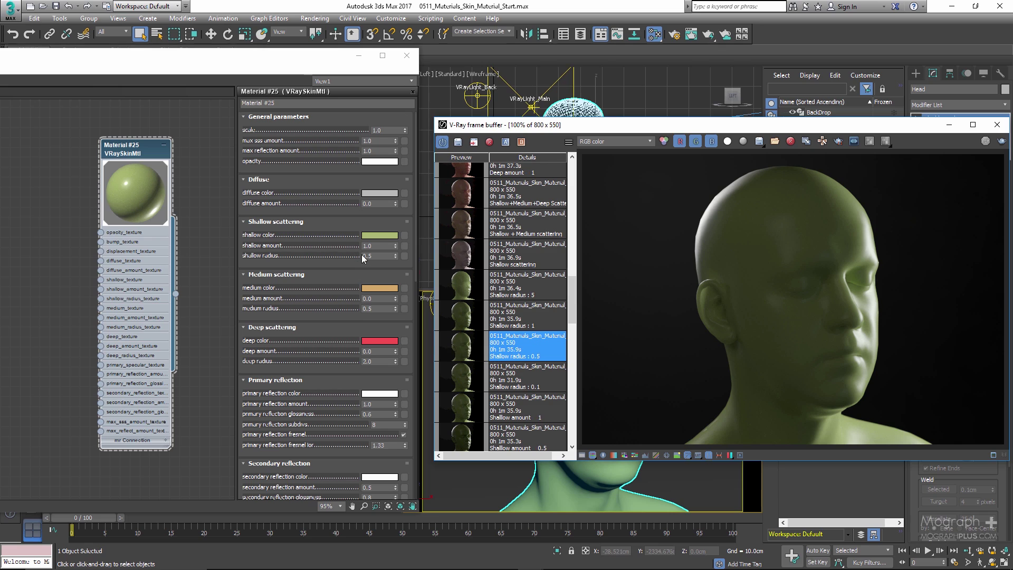
# Set the shallow radius to 1 and load the Shallow radius : 1 render from the history.
pyautogui.doubleClick(365, 256)
pyautogui.write('1')
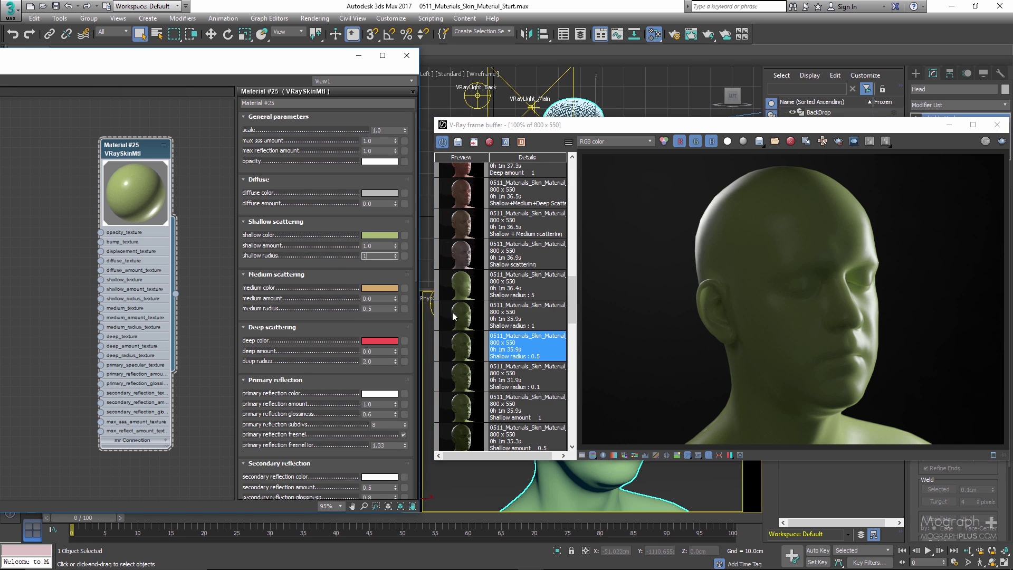
pyautogui.doubleClick(526, 322)
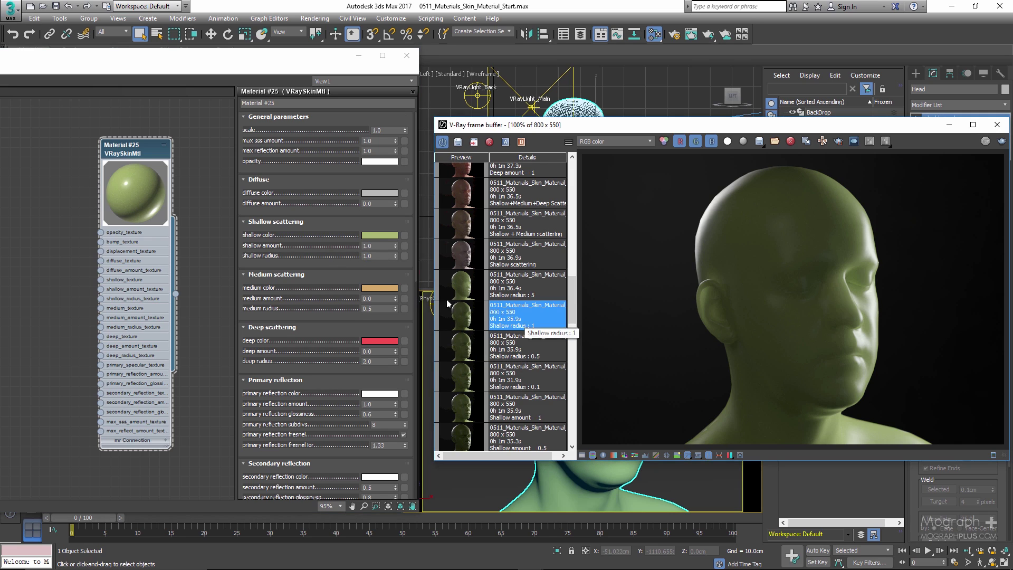
# Set the shallow radius to 5 and load the Shallow radius : 5 render from the history.
pyautogui.doubleClick(377, 257)
pyautogui.write('5')
pyautogui.doubleClick(538, 292)
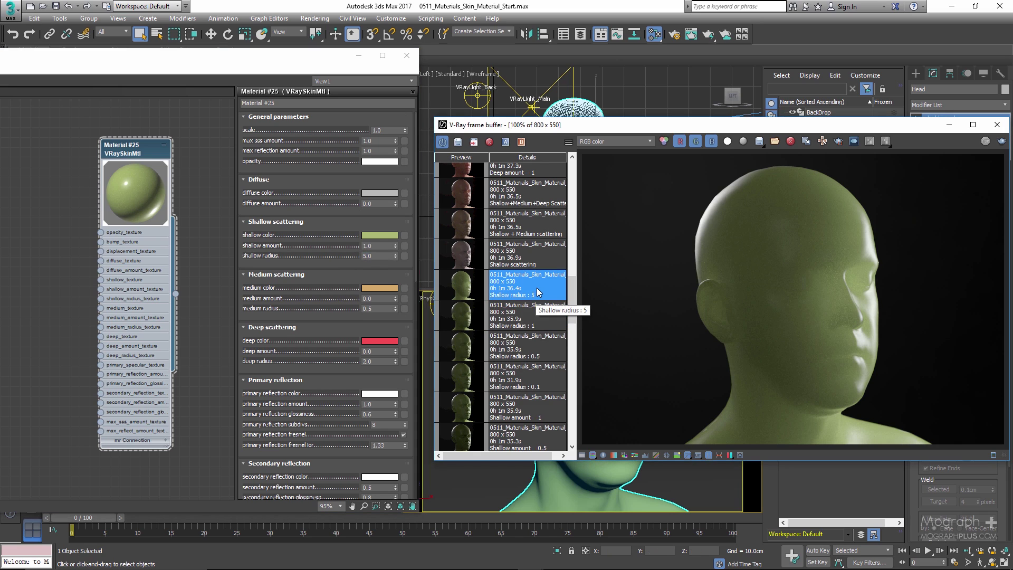
# Compare the saved renders for shallow radius 0.1, 0.5, 1 and 5 by loading them in ascending order, twice.
pyautogui.scroll(-1, 536, 289)
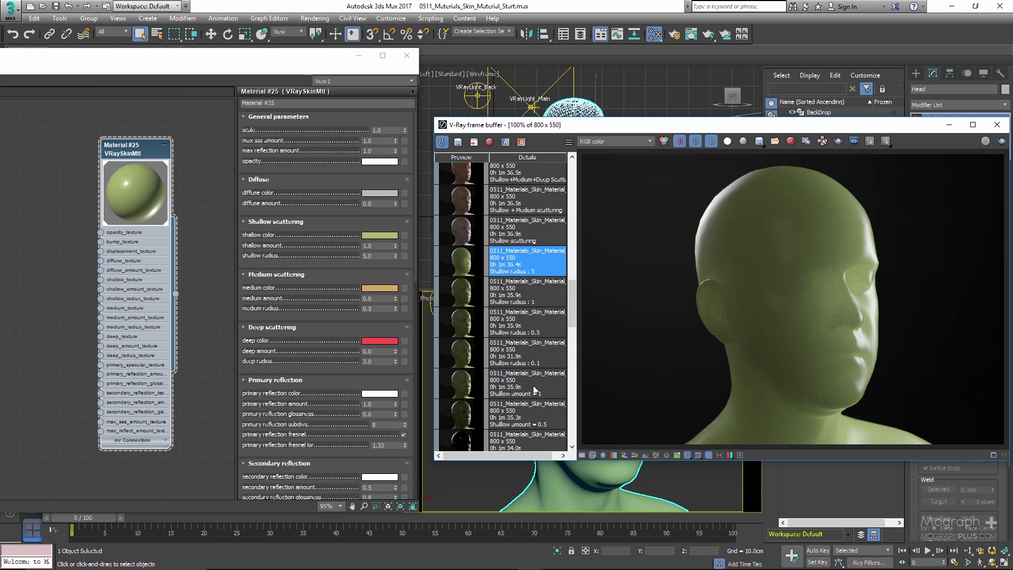
pyautogui.doubleClick(555, 355)
pyautogui.doubleClick(543, 324)
pyautogui.doubleClick(534, 296)
pyautogui.doubleClick(534, 263)
pyautogui.scroll(1, 549, 298)
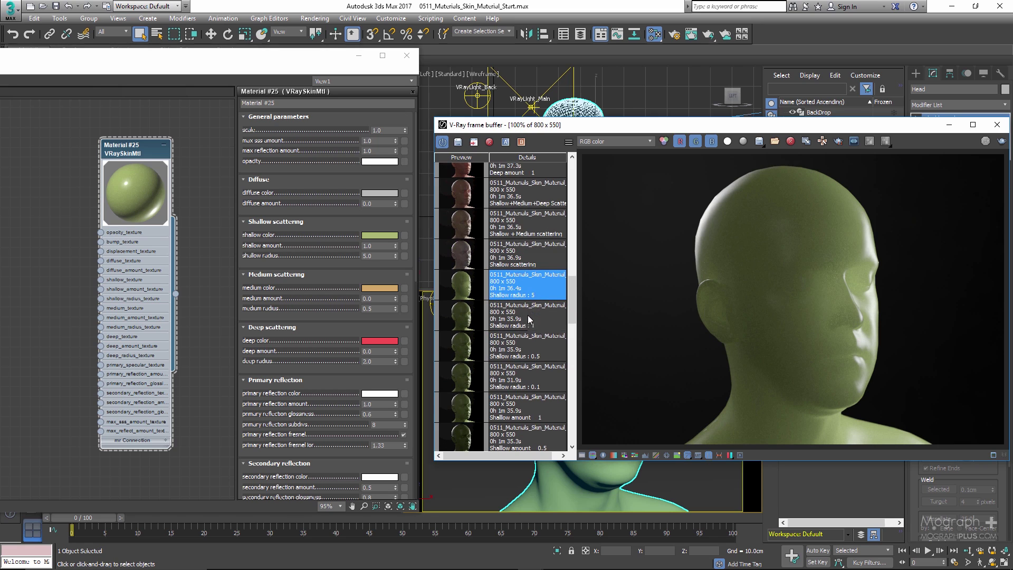
pyautogui.doubleClick(553, 382)
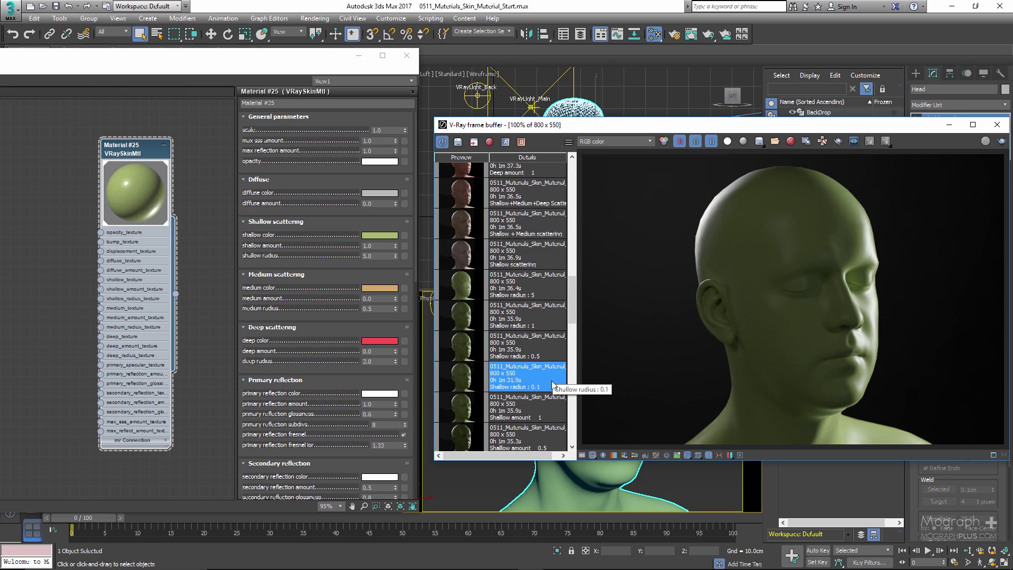
pyautogui.doubleClick(555, 355)
pyautogui.doubleClick(559, 321)
pyautogui.doubleClick(561, 294)
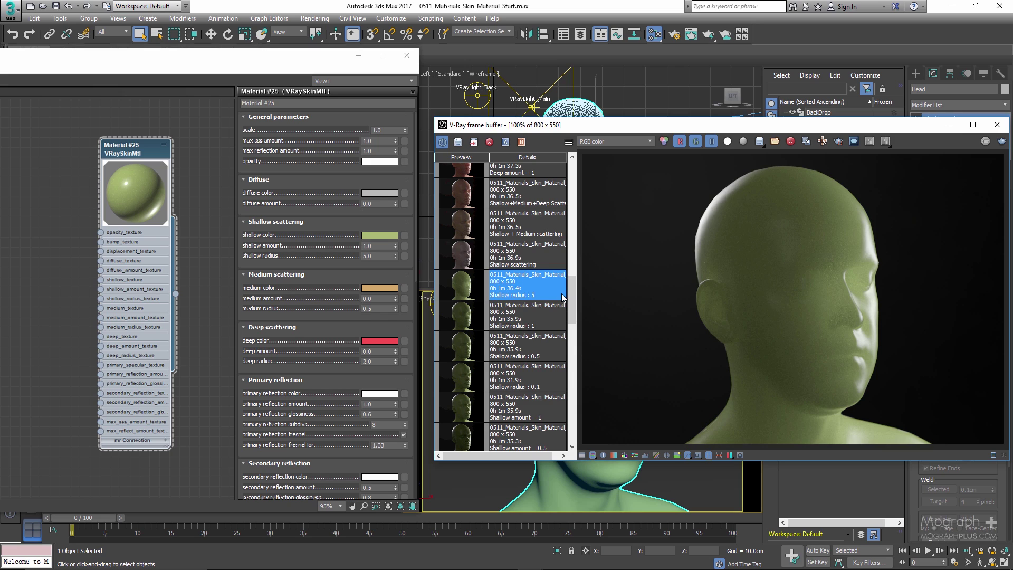
# Set the shallow radius of the skin material back to 0.1.
pyautogui.scroll(1, 561, 296)
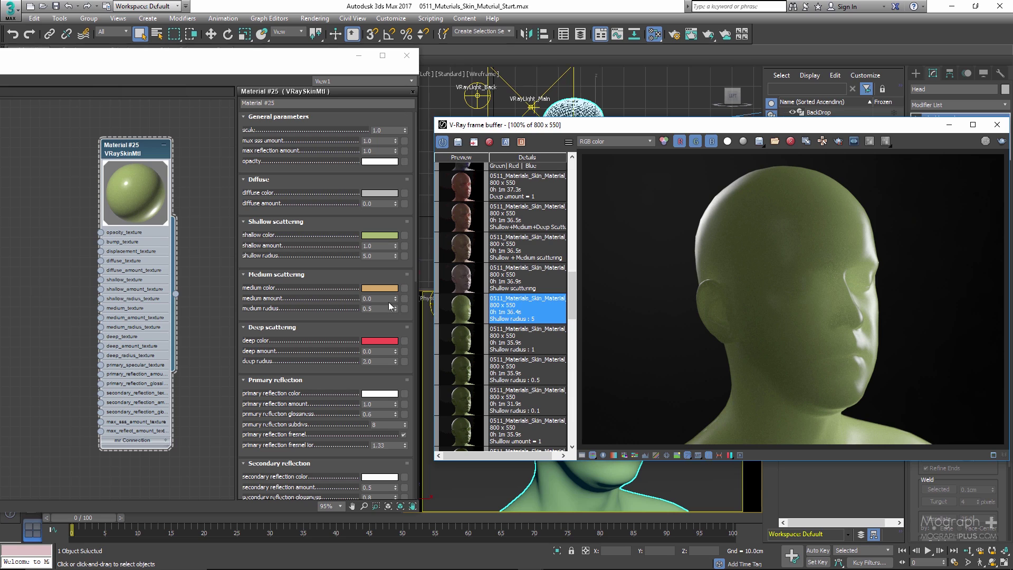
pyautogui.doubleClick(375, 256)
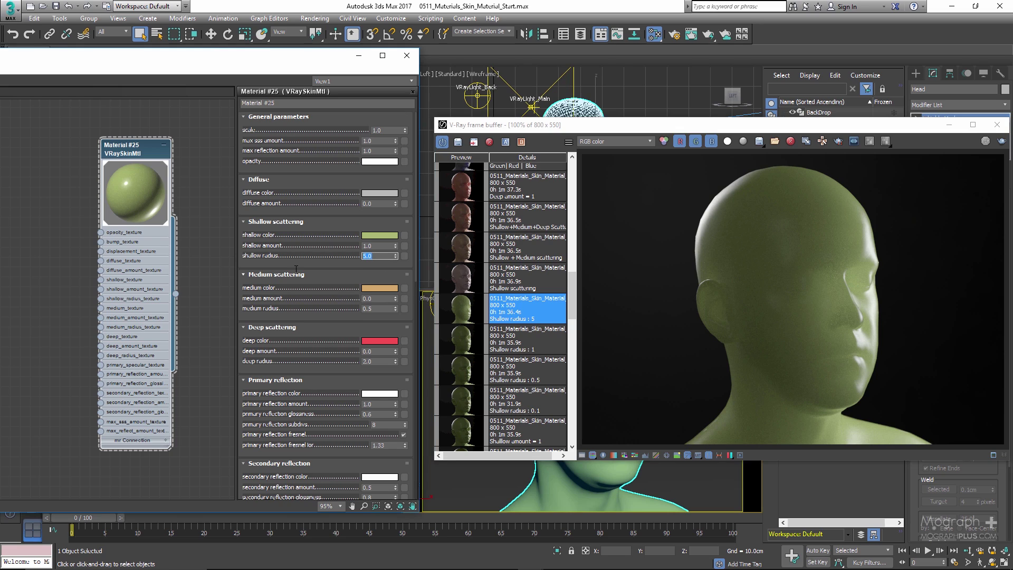
pyautogui.press('BackSpace')
pyautogui.press('Return')
# Set the shallow color to RGB 198, 154, 139 and accept it.
pyautogui.click(379, 234)
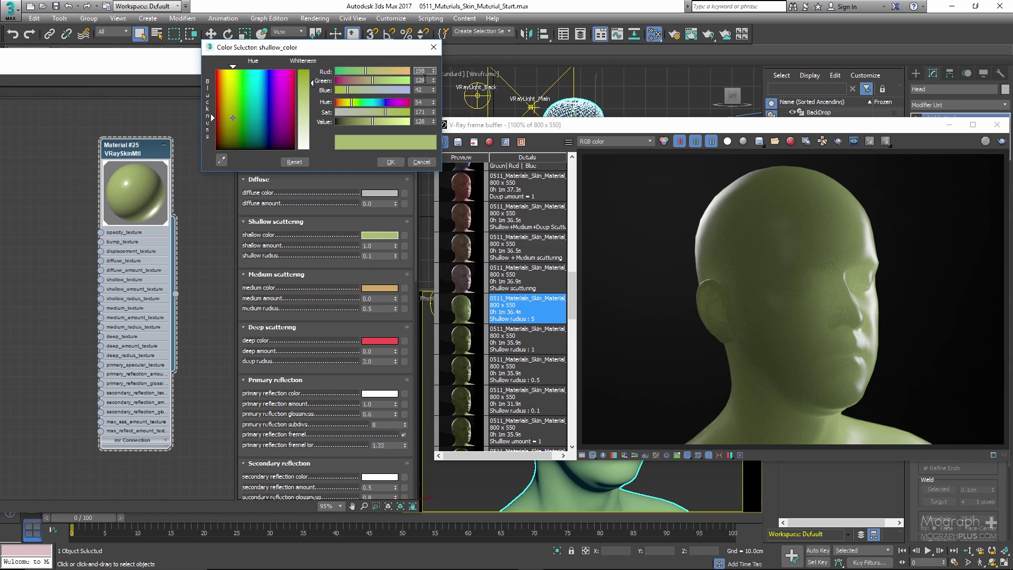
pyautogui.press('Return')
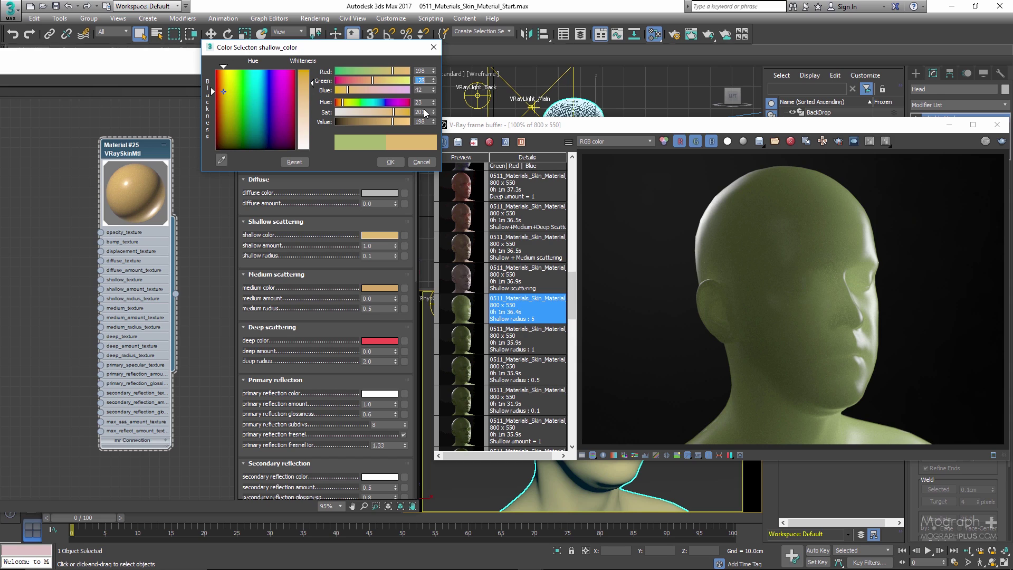
pyautogui.write('1')
pyautogui.write('51')
pyautogui.click(423, 92)
pyautogui.write('1')
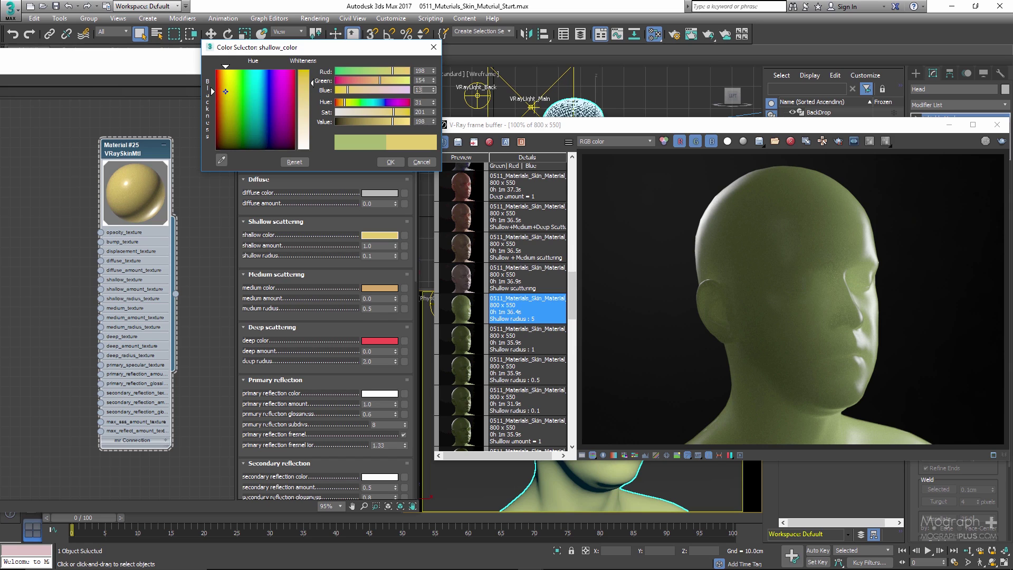
pyautogui.press('Return')
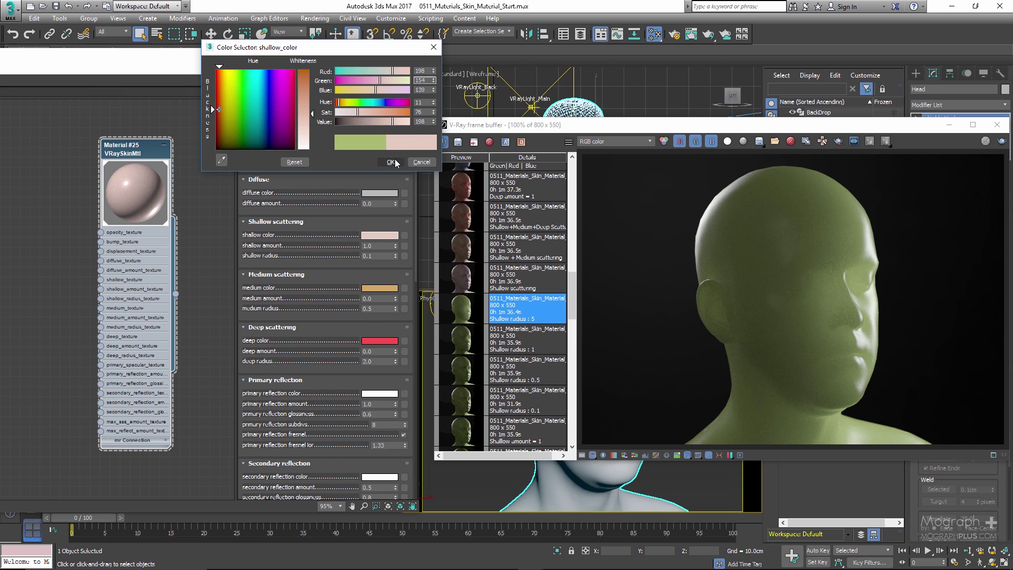
pyautogui.click(391, 162)
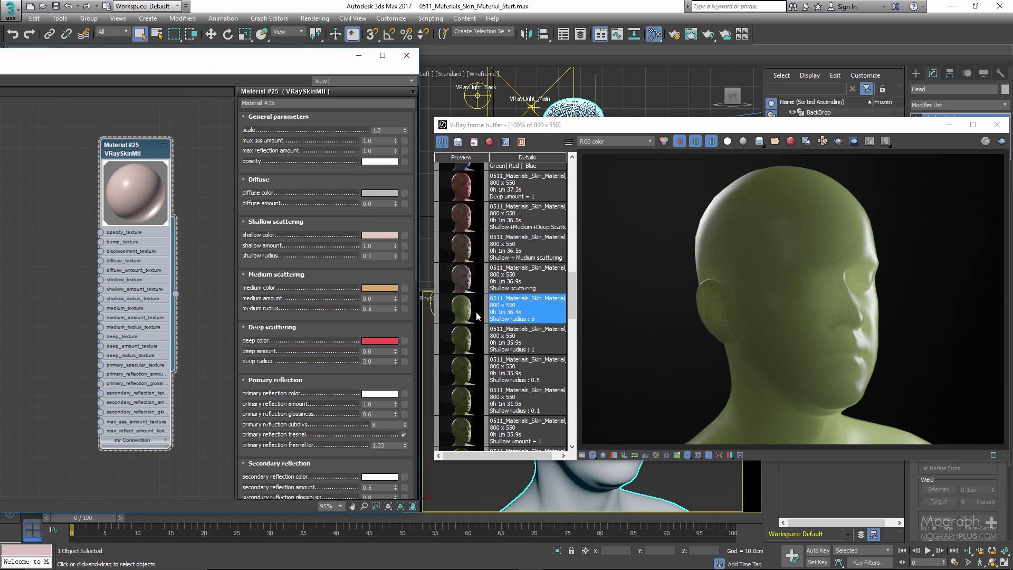
# Select the Shallow scattering render in the render history.
pyautogui.scroll(3, 498, 339)
pyautogui.moveTo(320, 218); pyautogui.dragTo(335, 261)
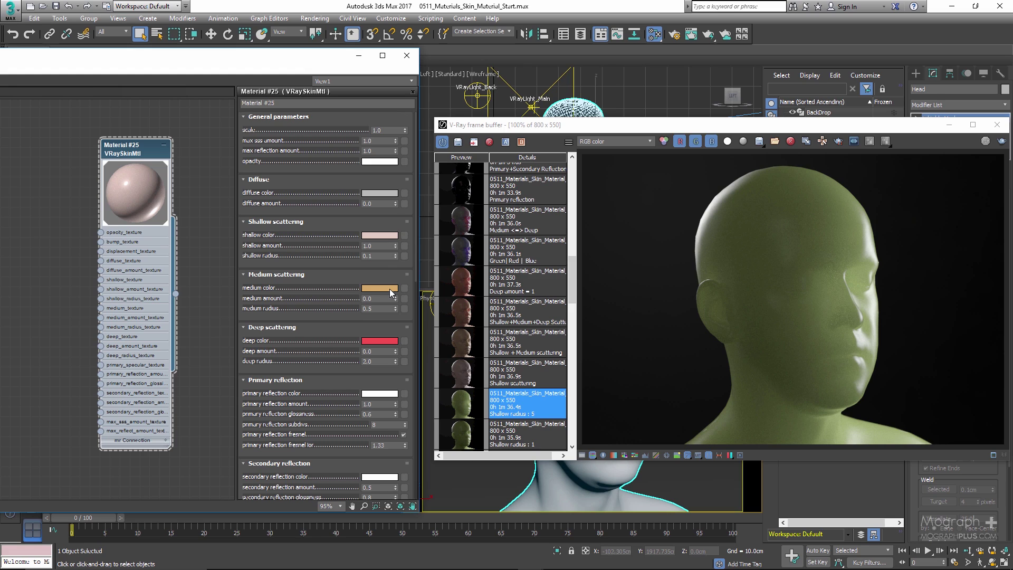
pyautogui.click(457, 372)
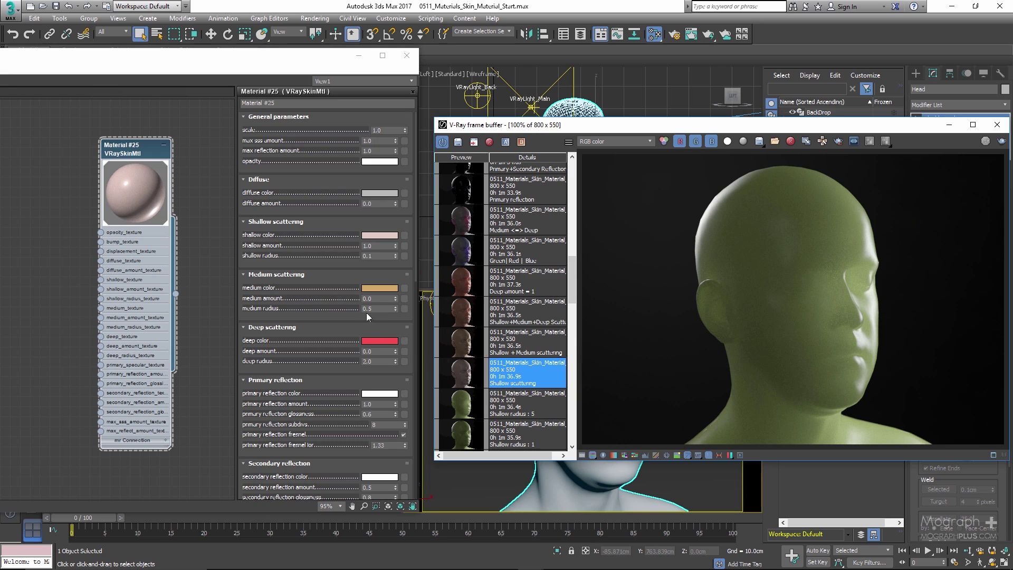
# Set the medium scattering amount to 1 and load the Shallow + Medium scattering render from the history.
pyautogui.doubleClick(377, 298)
pyautogui.write('1')
pyautogui.press('Return')
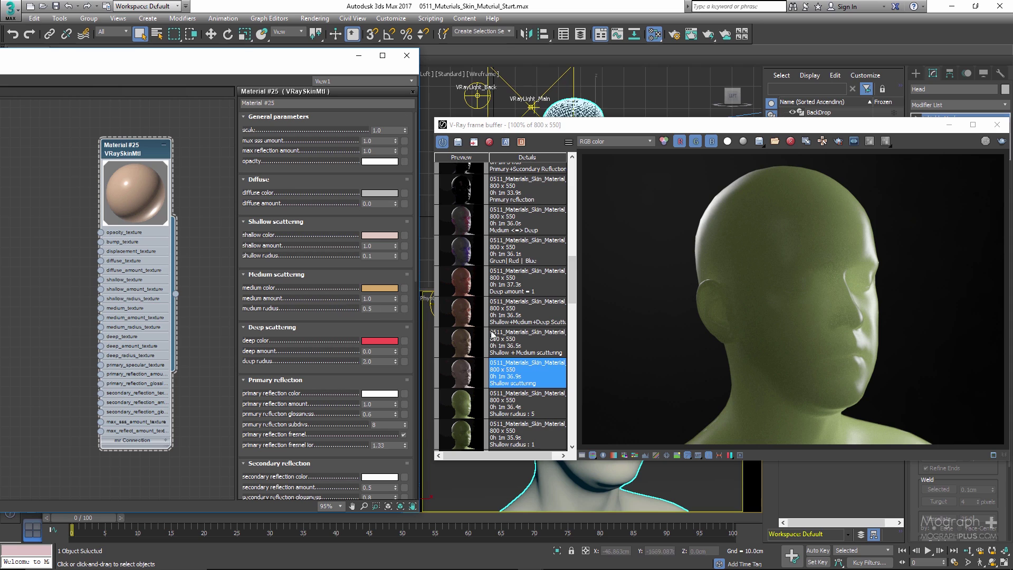
pyautogui.doubleClick(478, 343)
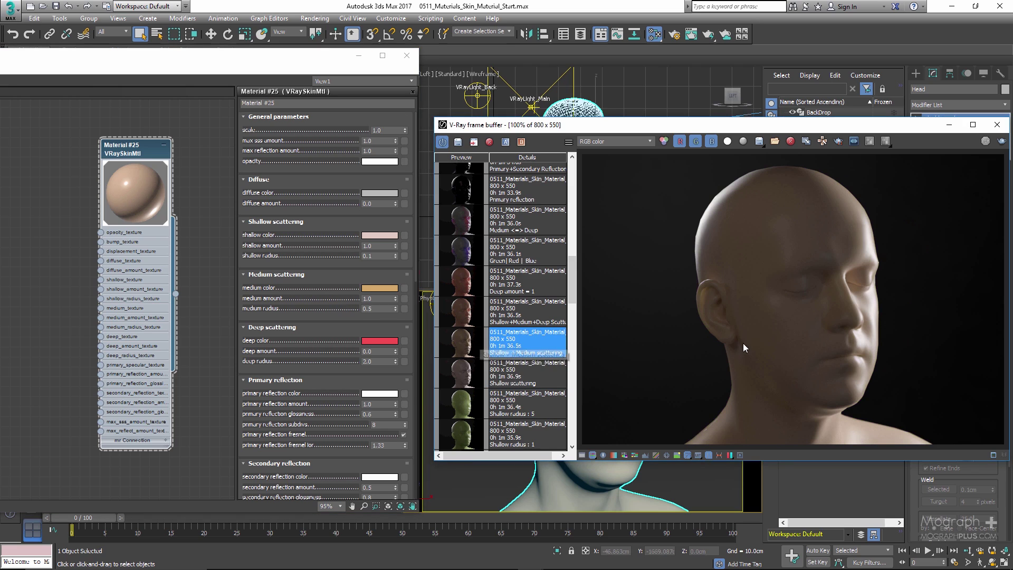
# Load the Shallow+Medium+Deep Scattering render from the history and examine the medium radius and shallow radius parameters.
pyautogui.click(463, 317)
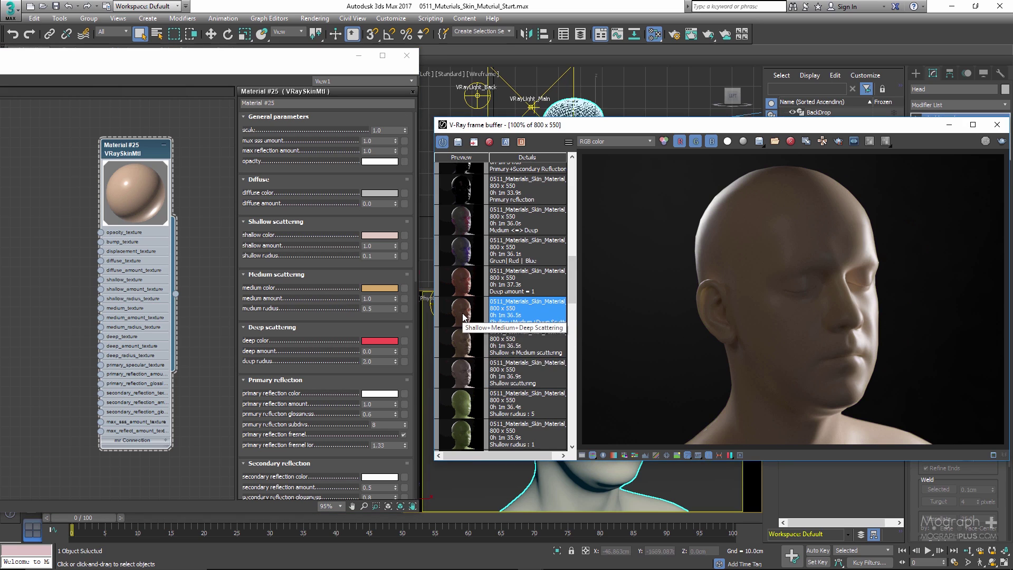
pyautogui.doubleClick(463, 317)
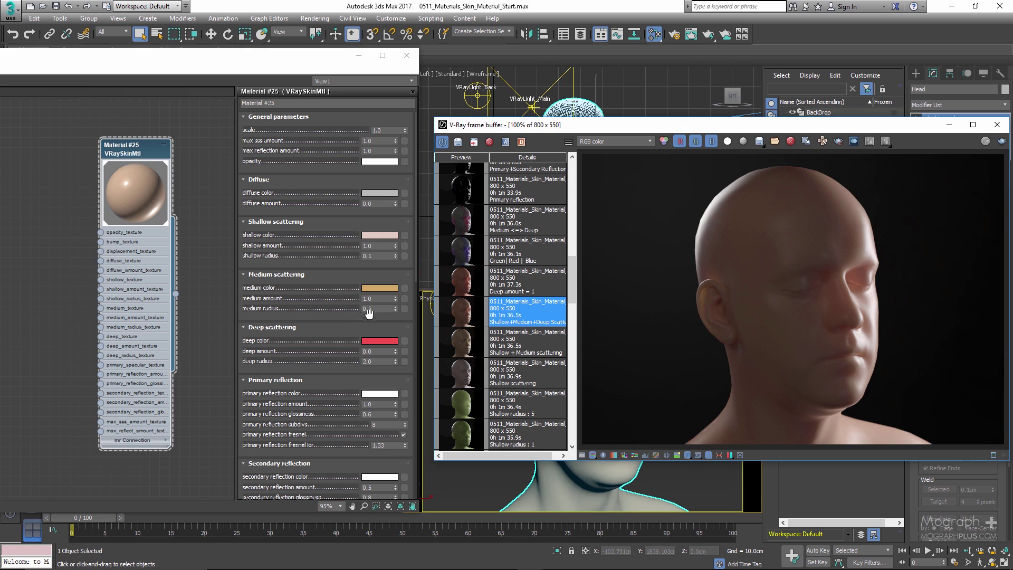
pyautogui.doubleClick(381, 308)
pyautogui.doubleClick(384, 256)
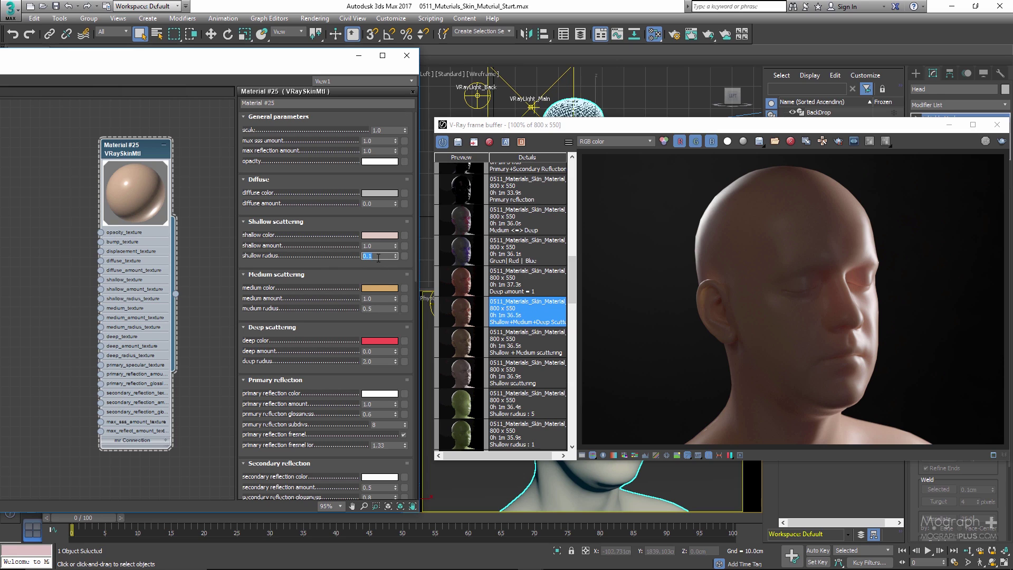
# Compare the Deep amount = 1, Shallow+Medium+Deep Scattering and Shallow + Medium scattering entries in the render history and examine the deep scattering parameters.
pyautogui.click(378, 308)
pyautogui.click(468, 293)
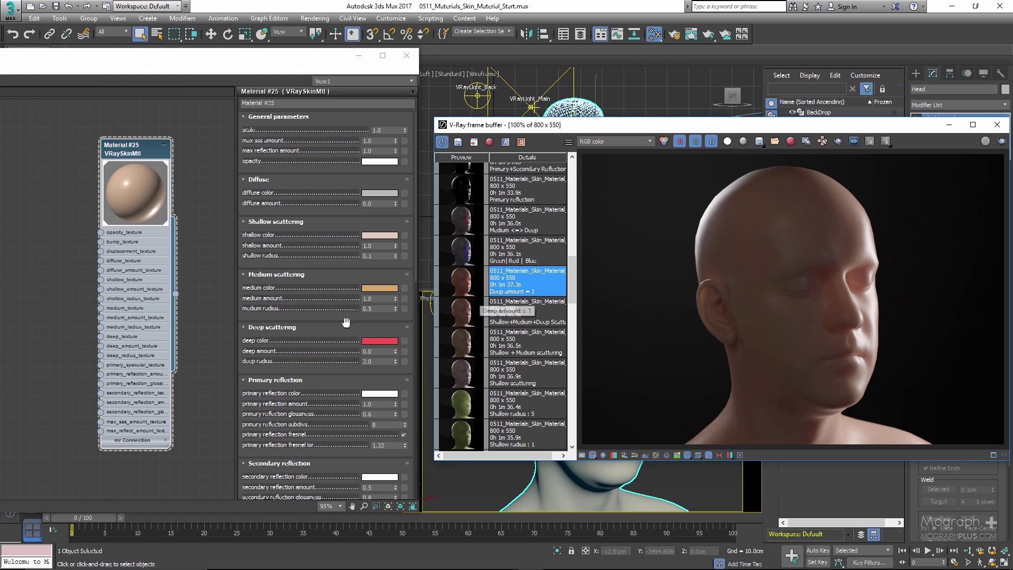
pyautogui.scroll(-3, 316, 296)
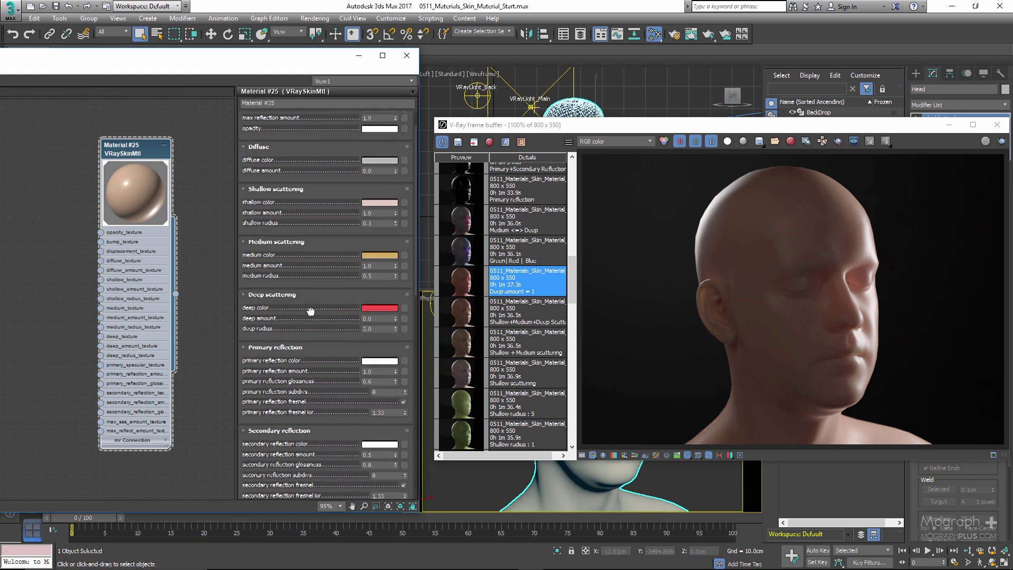
pyautogui.click(493, 309)
pyautogui.moveTo(322, 319)
pyautogui.mouseDown()
pyautogui.moveTo(331, 275)
pyautogui.moveTo(333, 318)
pyautogui.mouseUp()
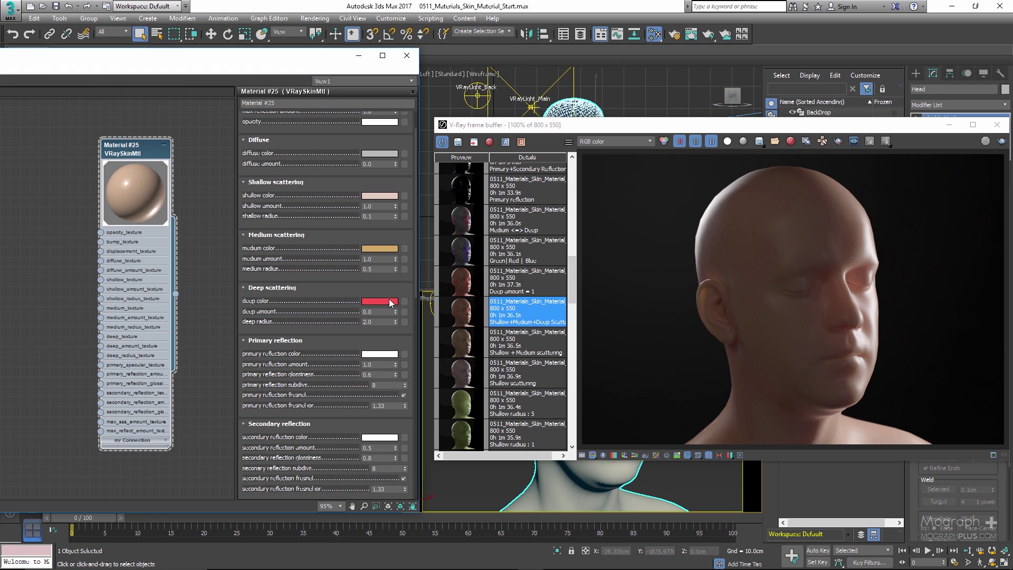
pyautogui.scroll(2, 331, 307)
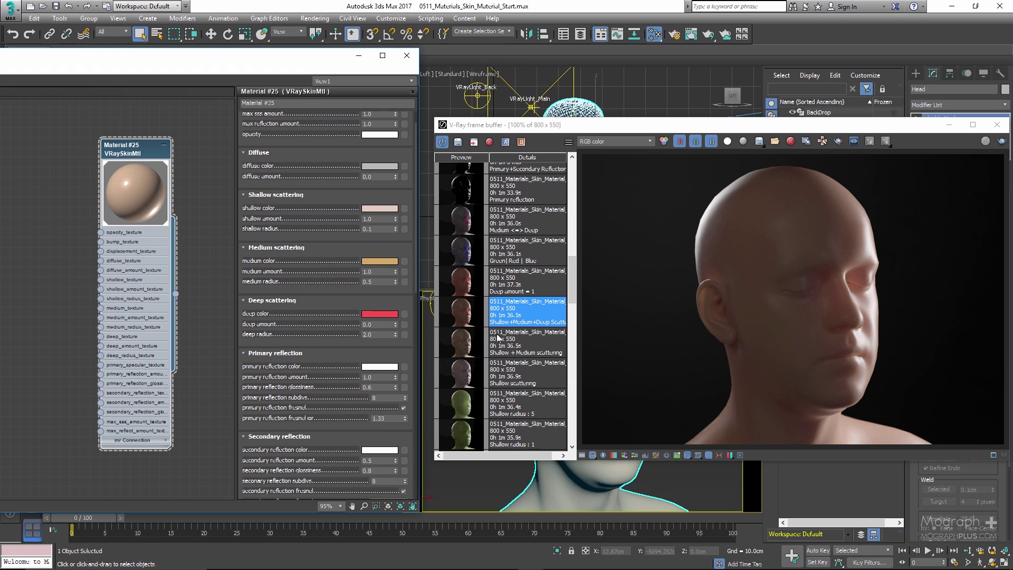
pyautogui.click(472, 343)
pyautogui.click(467, 317)
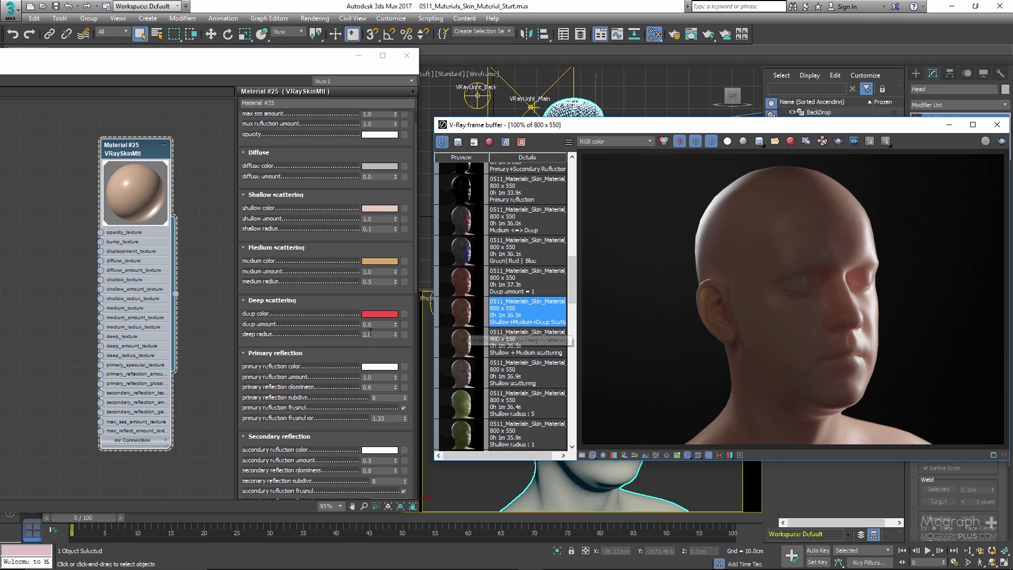
# Set the deep scattering amount to 0.4.
pyautogui.click(373, 335)
pyautogui.click(376, 325)
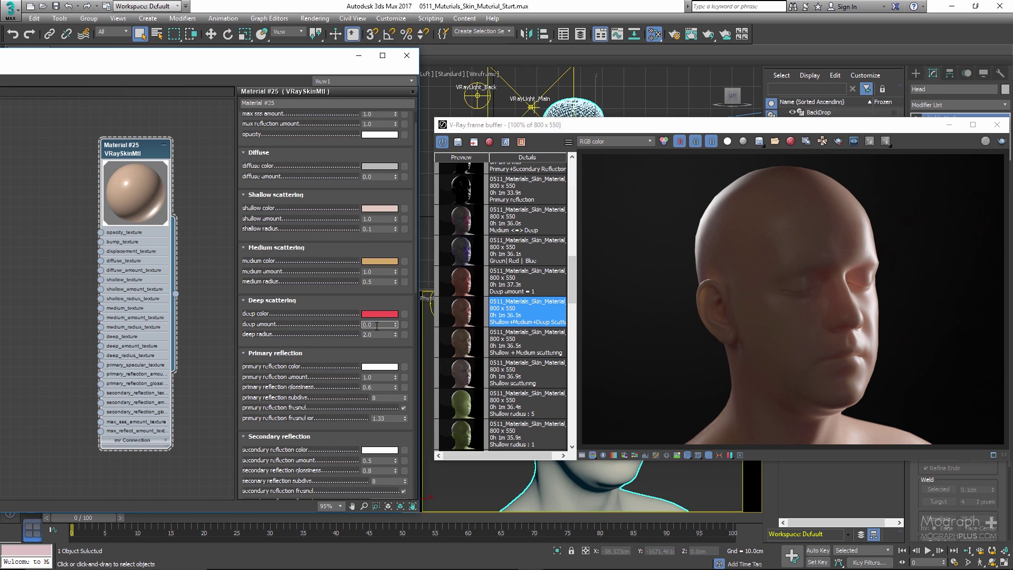
pyautogui.write('4')
pyautogui.press('Return')
pyautogui.click(382, 325)
# Step through the Shallow scattering, Shallow + Medium scattering and Shallow+Medium+Deep Scattering renders in the history to compare them.
pyautogui.click(529, 317)
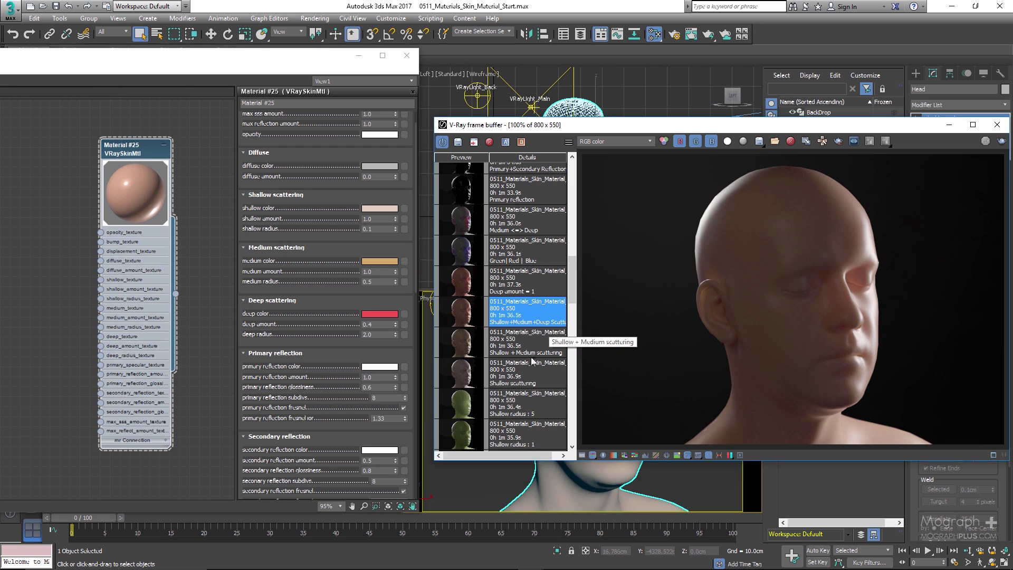
pyautogui.click(468, 366)
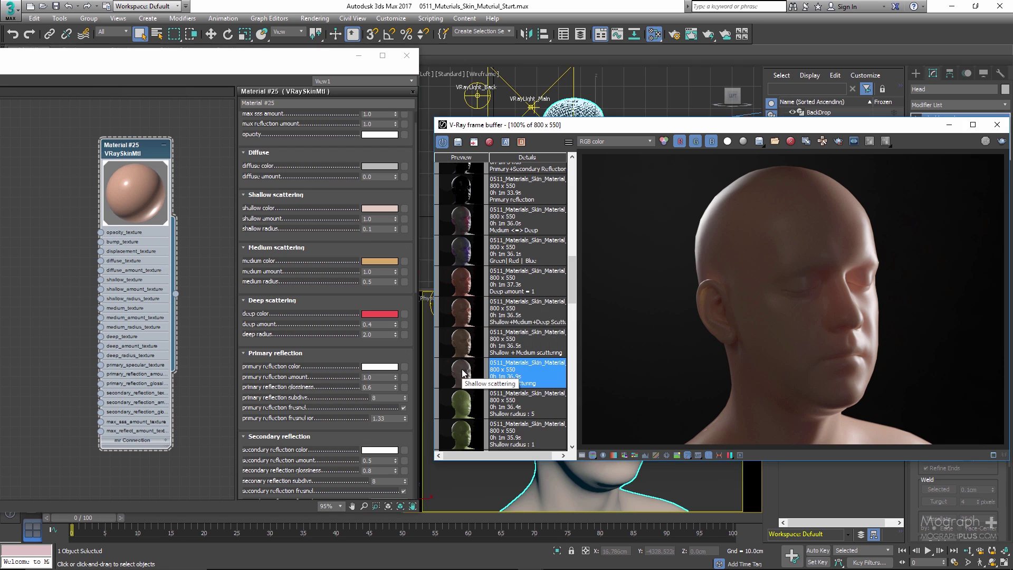
pyautogui.click(463, 343)
pyautogui.click(463, 317)
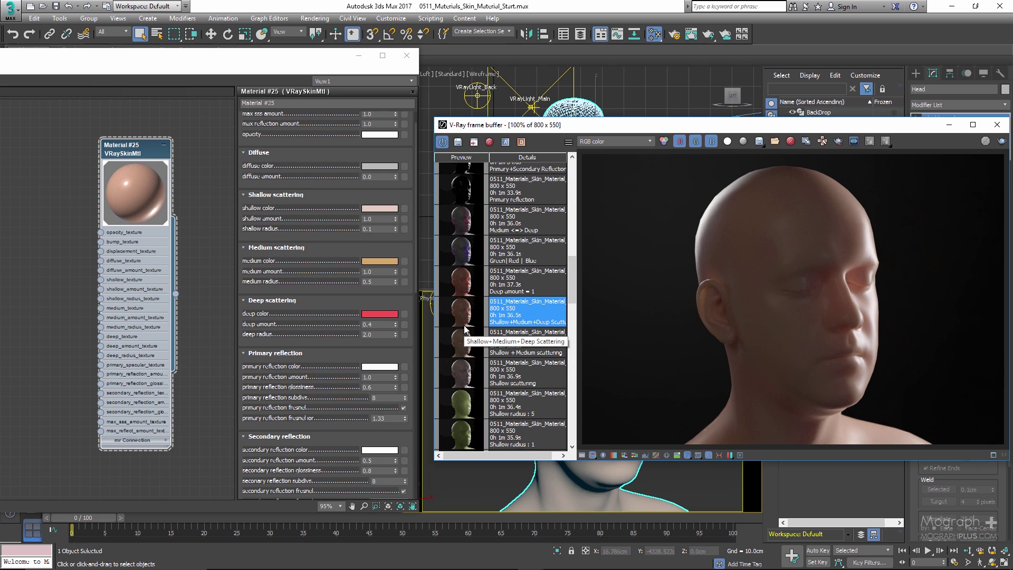
# Set the deep scattering amount to 1 and load the Deep amount = 1 render from the history.
pyautogui.doubleClick(387, 325)
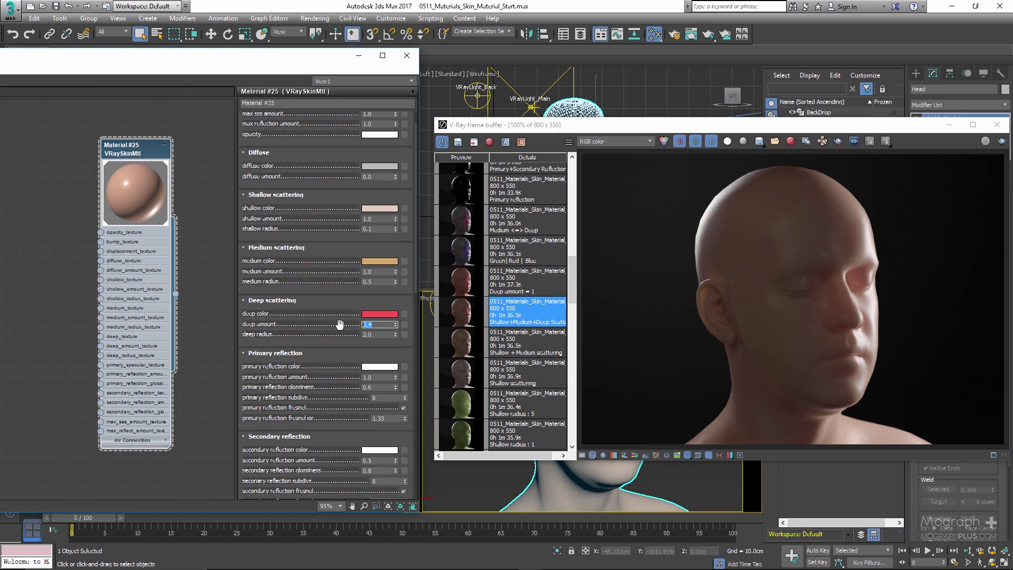
pyautogui.write('1')
pyautogui.press('Return')
pyautogui.click(469, 287)
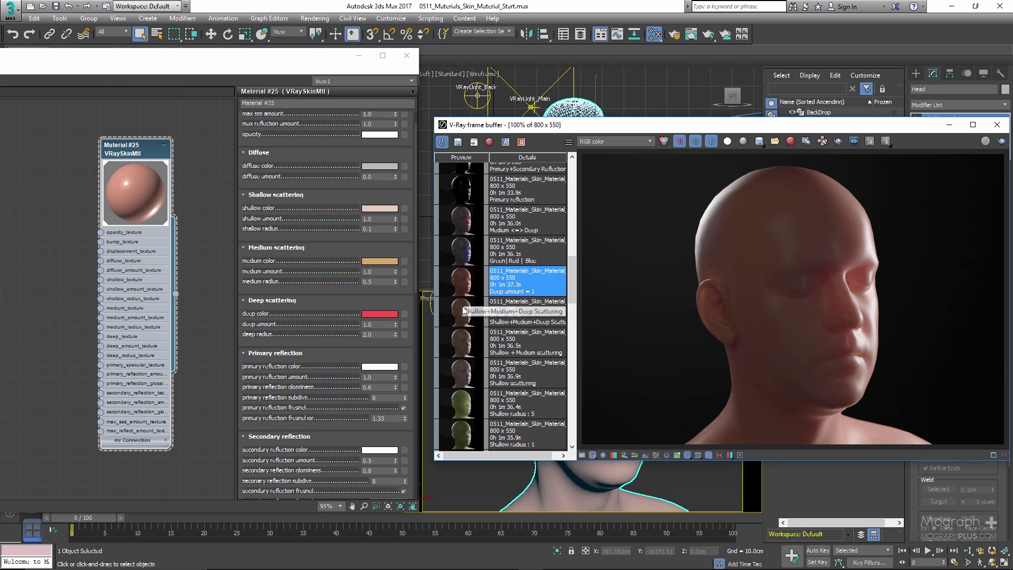
pyautogui.click(462, 299)
pyautogui.click(467, 281)
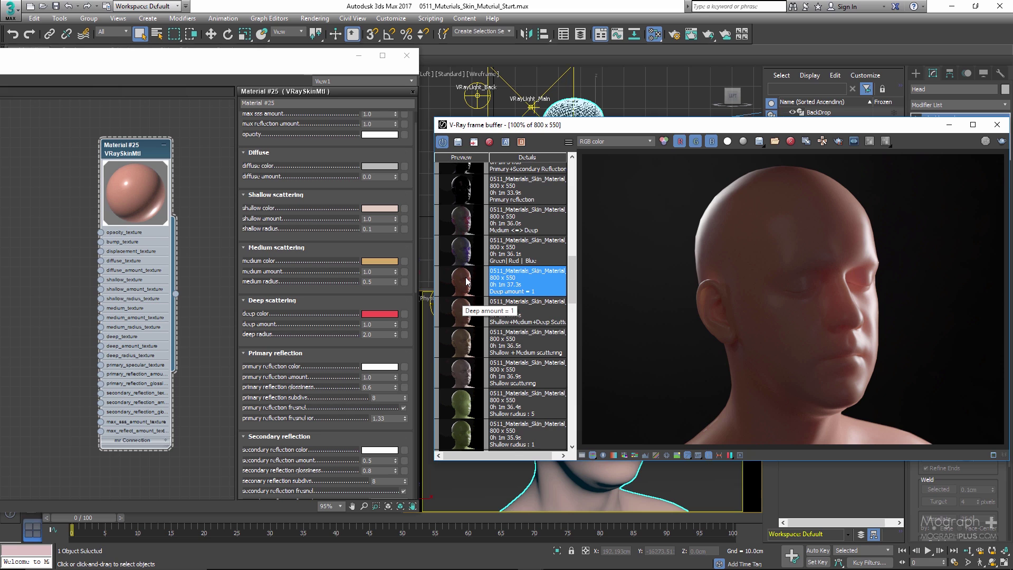
# Select the Green| Red | Blue entry in the render history, and reselect the Deep amount = 1 entry.
pyautogui.moveTo(572, 298); pyautogui.dragTo(575, 277)
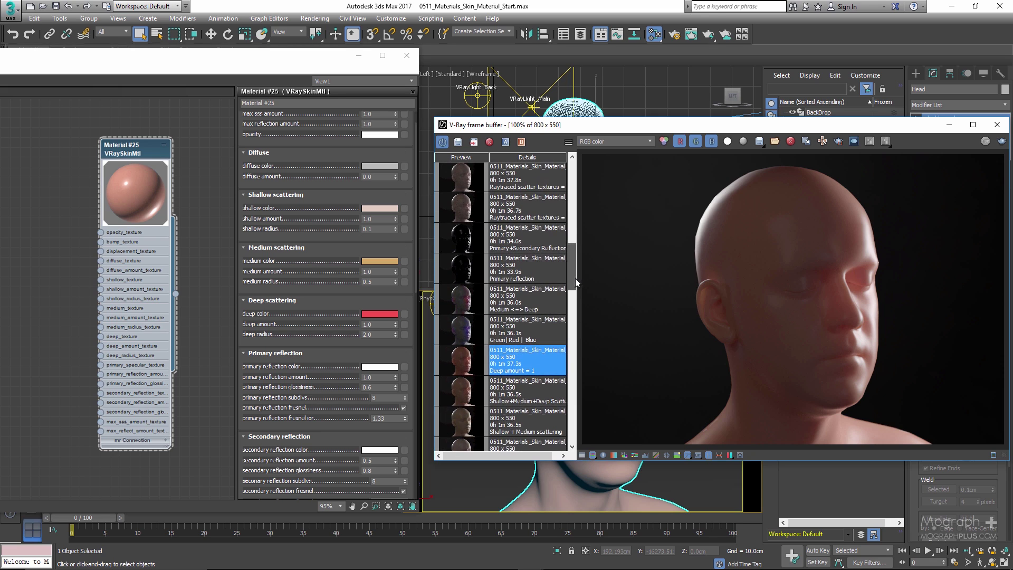
pyautogui.click(530, 330)
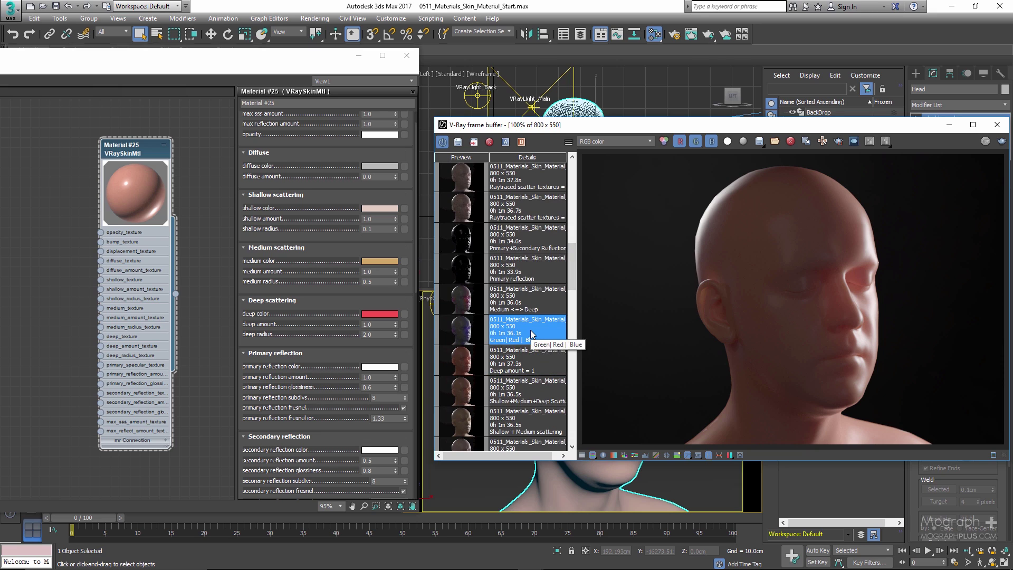
pyautogui.click(493, 361)
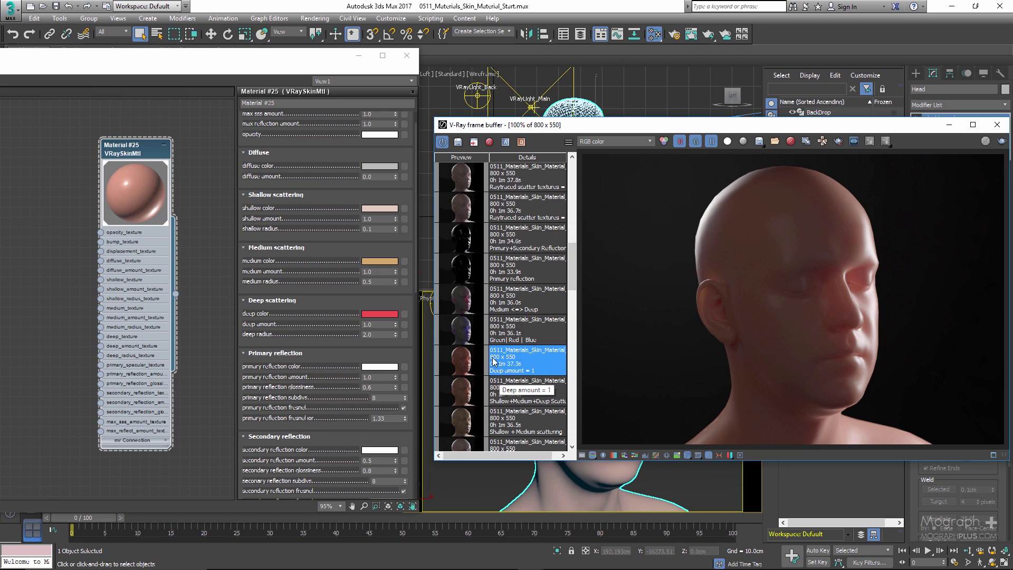
# Set the shallow color to pure green, RGB 0, 255, 0, and accept it.
pyautogui.click(378, 210)
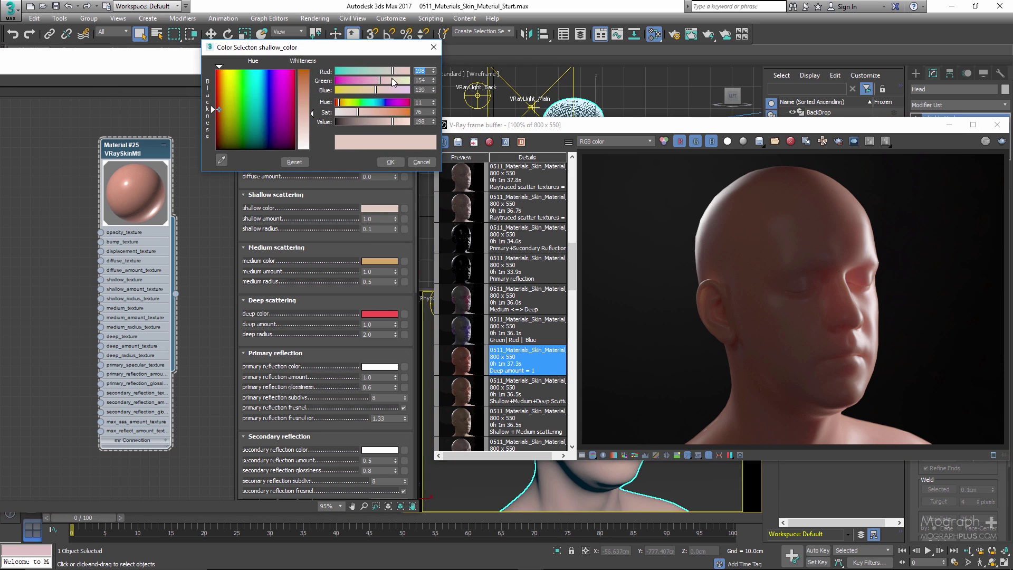
pyautogui.moveTo(389, 80); pyautogui.dragTo(411, 81)
pyautogui.moveTo(347, 71); pyautogui.dragTo(317, 73)
pyautogui.moveTo(369, 89); pyautogui.dragTo(311, 94)
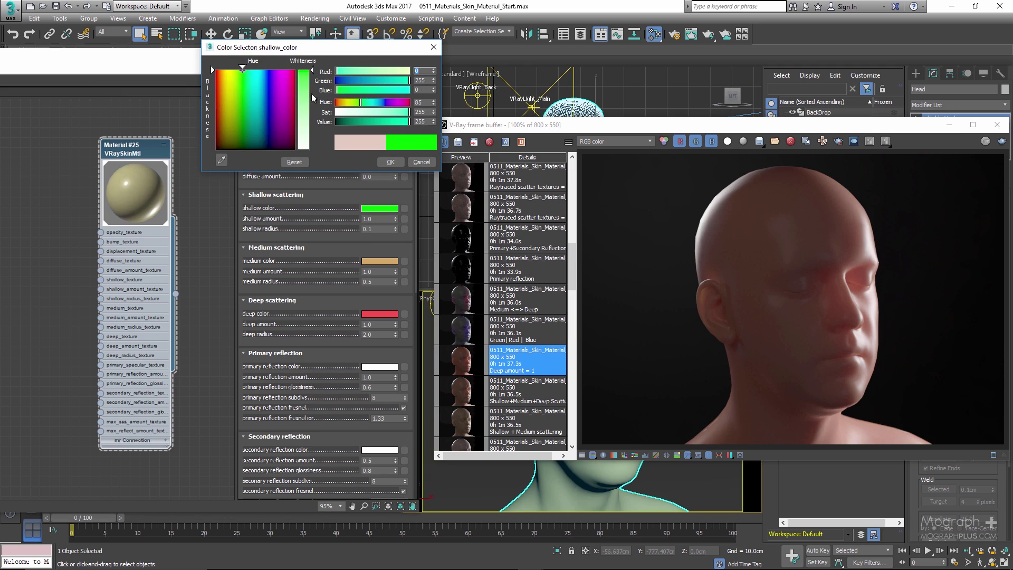
pyautogui.click(390, 162)
# Set the medium color to pure red, RGB 255, 0, 0, and accept it.
pyautogui.click(375, 260)
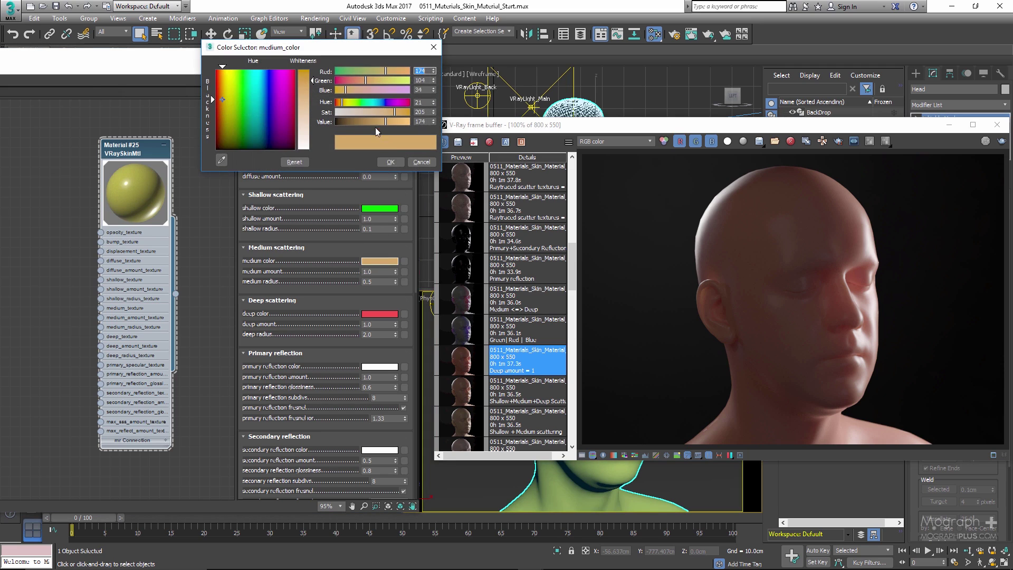
pyautogui.moveTo(402, 74); pyautogui.dragTo(326, 94)
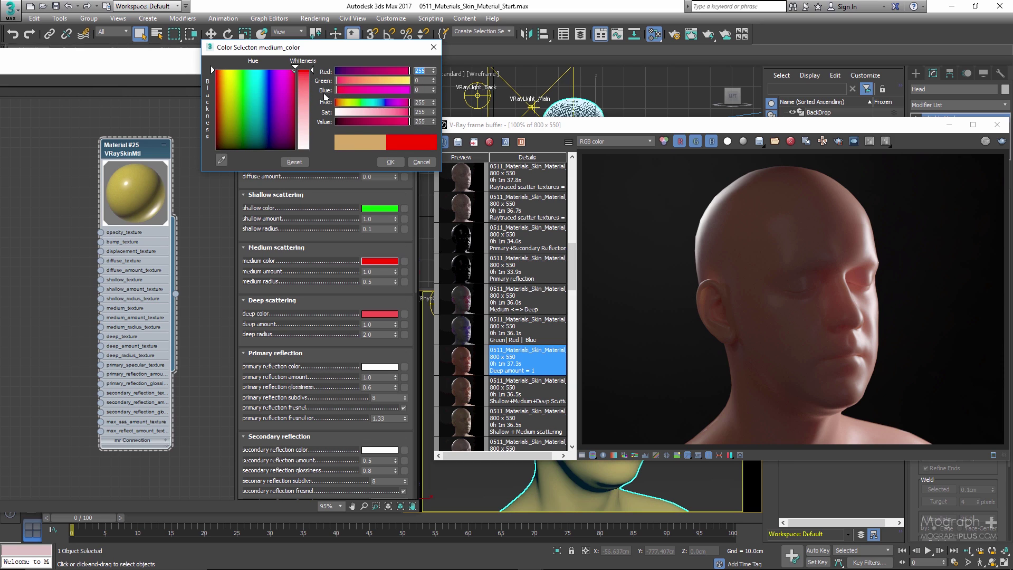
pyautogui.click(390, 161)
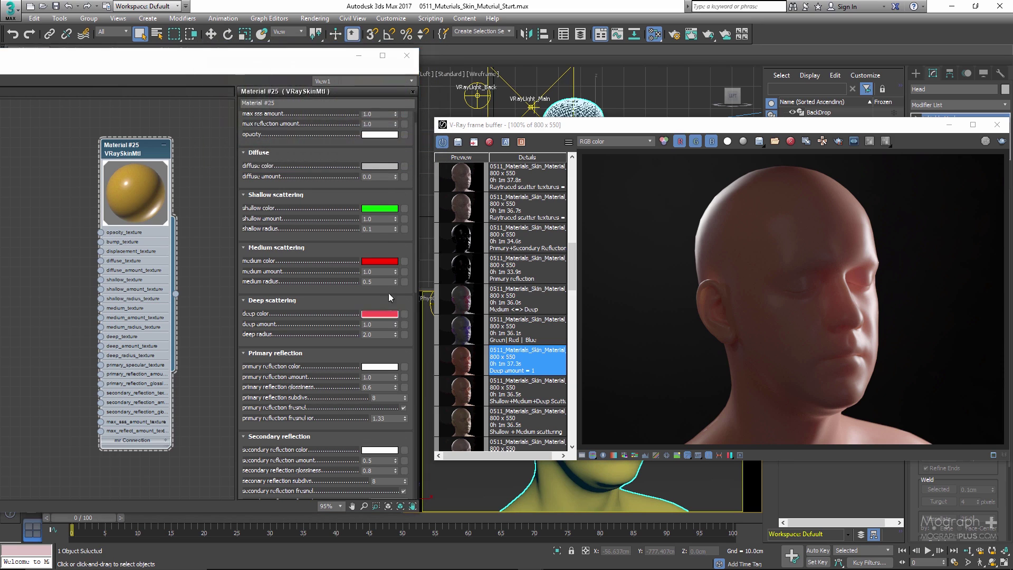
# Set the deep color to pure blue, RGB 0, 0, 255, and accept it.
pyautogui.click(384, 313)
pyautogui.moveTo(384, 89); pyautogui.dragTo(406, 90)
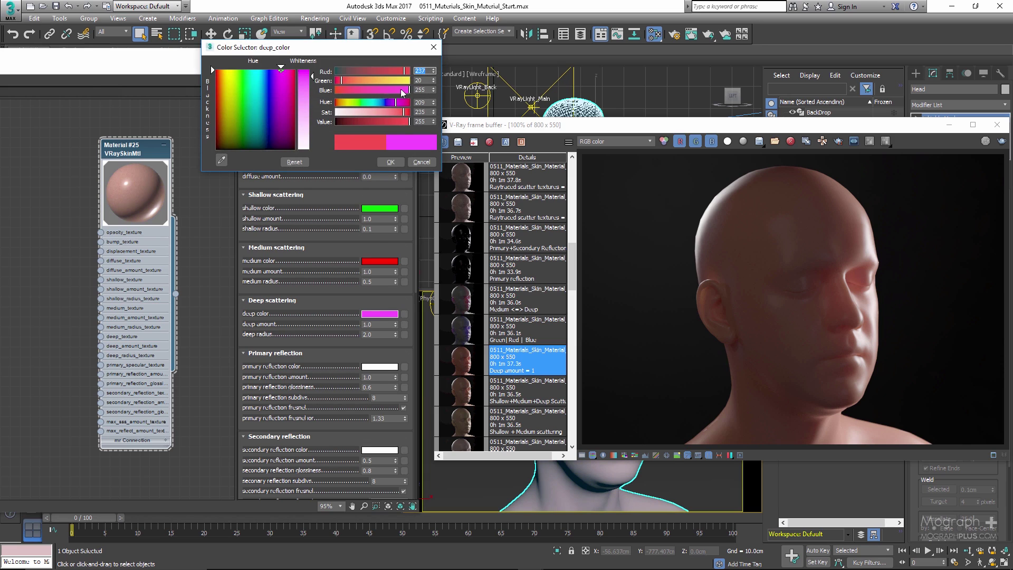
pyautogui.moveTo(342, 84); pyautogui.dragTo(335, 80)
pyautogui.moveTo(404, 70); pyautogui.dragTo(336, 71)
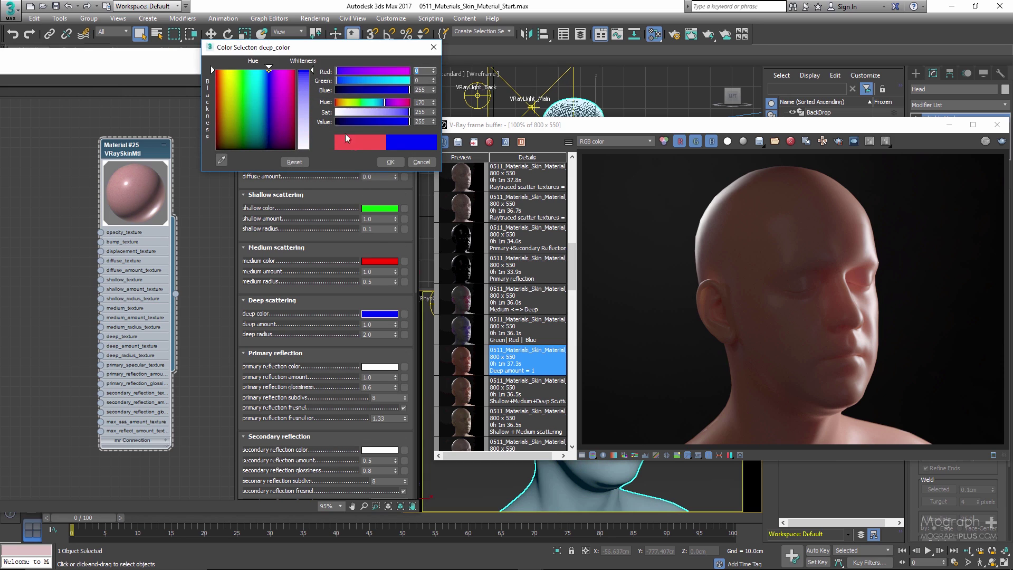
pyautogui.click(380, 162)
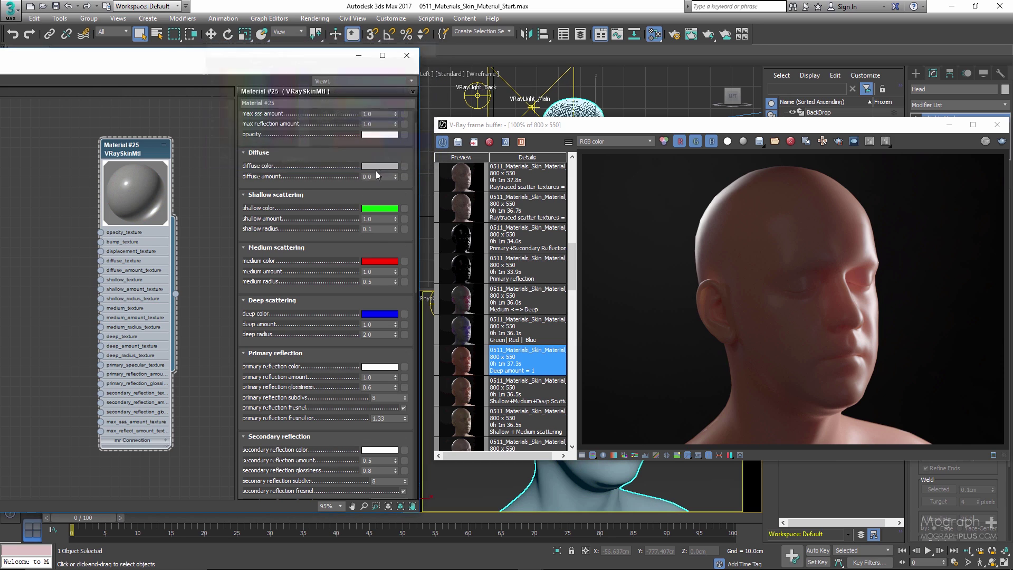
# Load the Green| Red | Blue render from the history and examine the scattering colors around the ear and face up close.
pyautogui.click(468, 337)
pyautogui.click(468, 336)
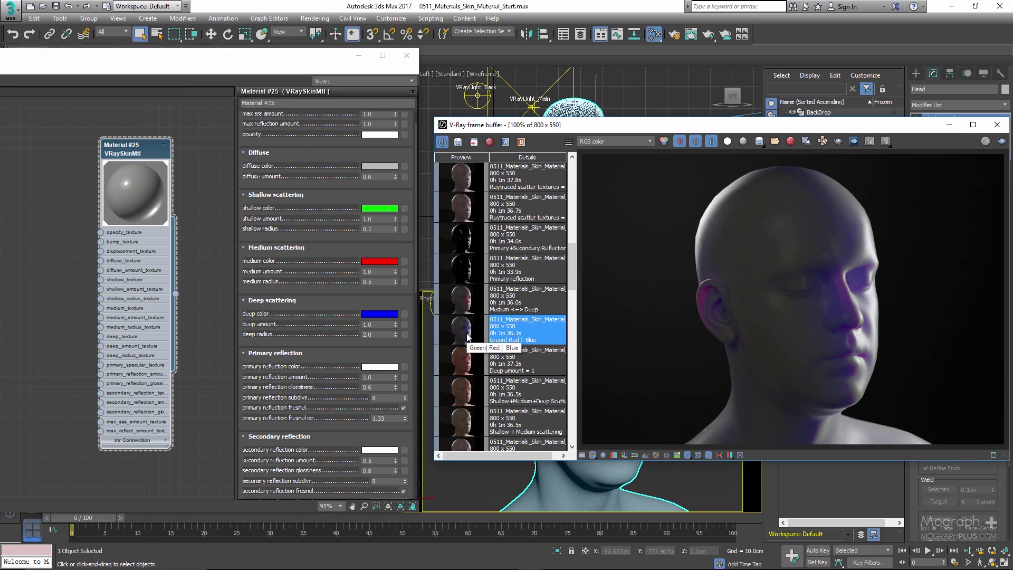
pyautogui.scroll(2, 728, 308)
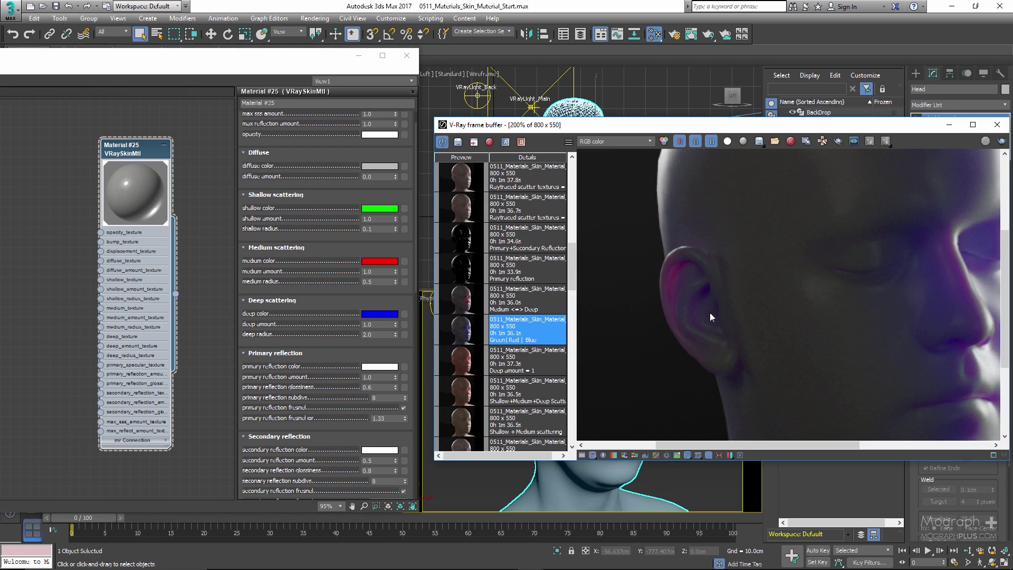
pyautogui.scroll(2, 704, 301)
pyautogui.scroll(-1, 717, 266)
pyautogui.moveTo(944, 286); pyautogui.dragTo(711, 272, button='middle')
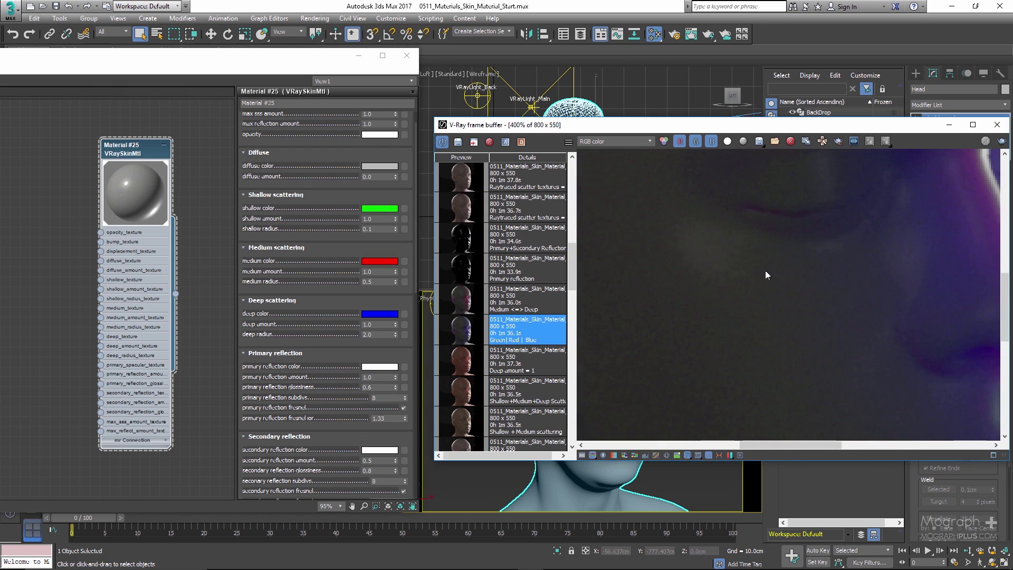
pyautogui.scroll(-1, 795, 273)
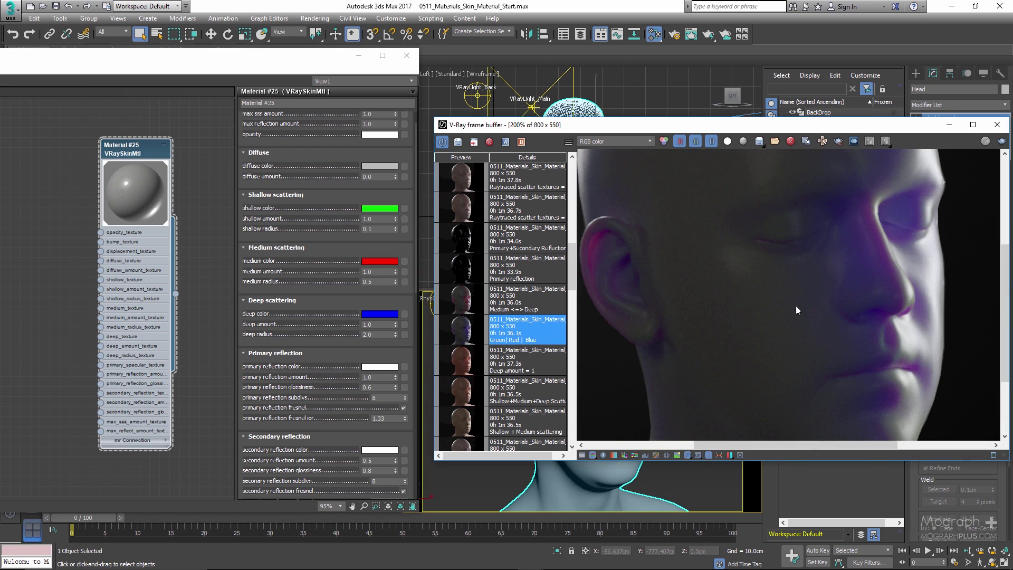
pyautogui.scroll(2, 607, 280)
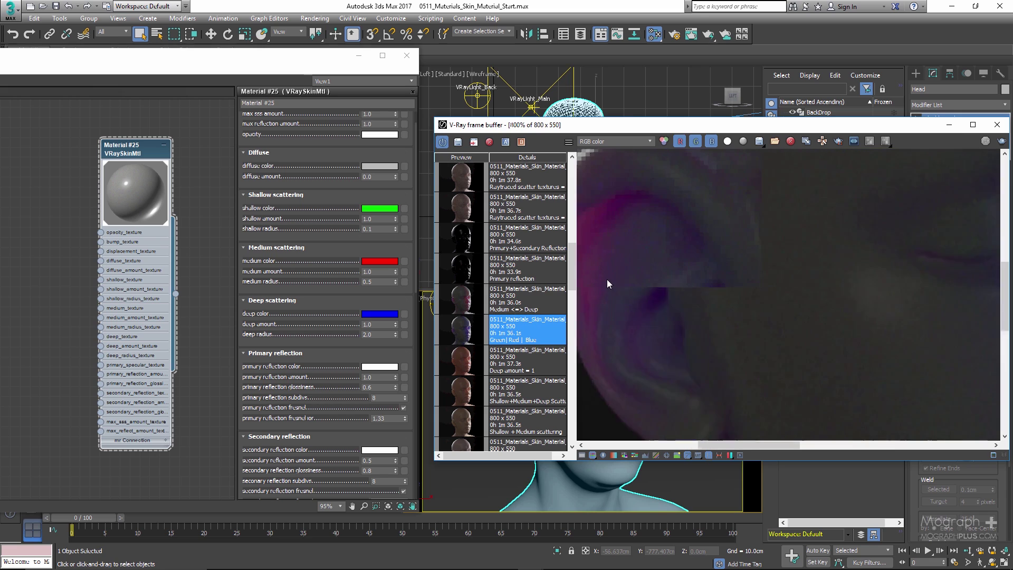
pyautogui.scroll(-1, 713, 274)
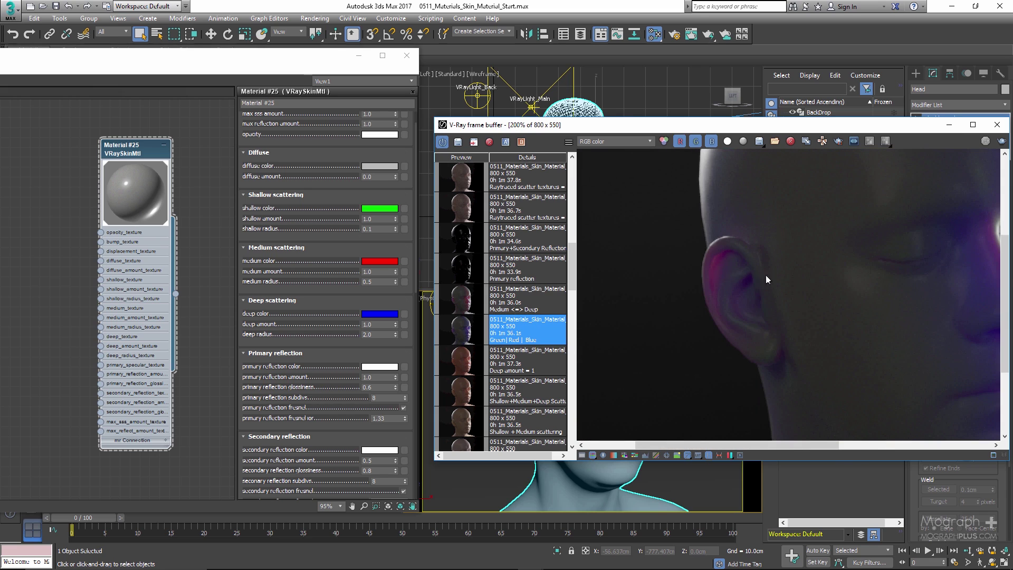
pyautogui.scroll(-1, 685, 274)
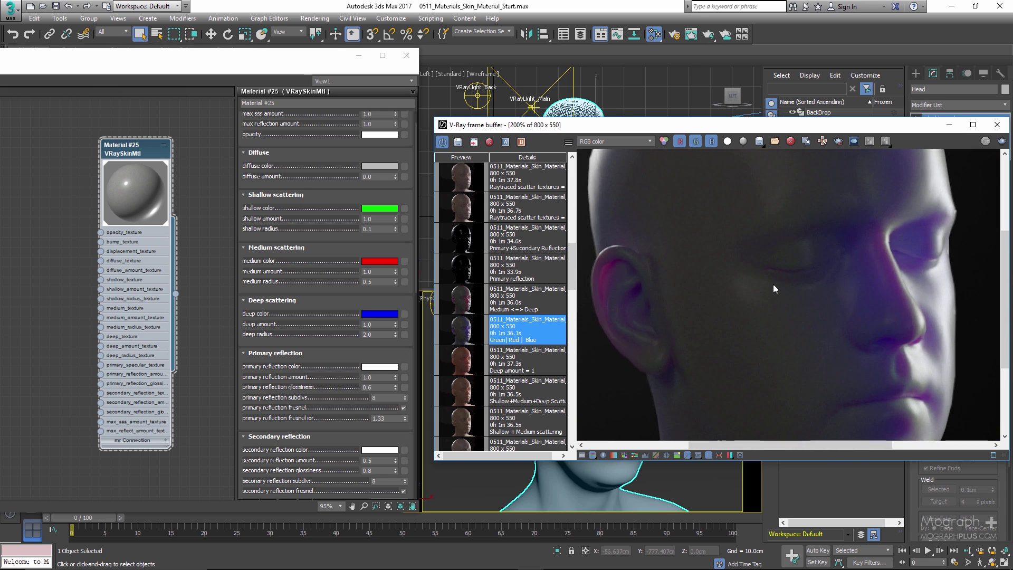
pyautogui.scroll(-1, 774, 285)
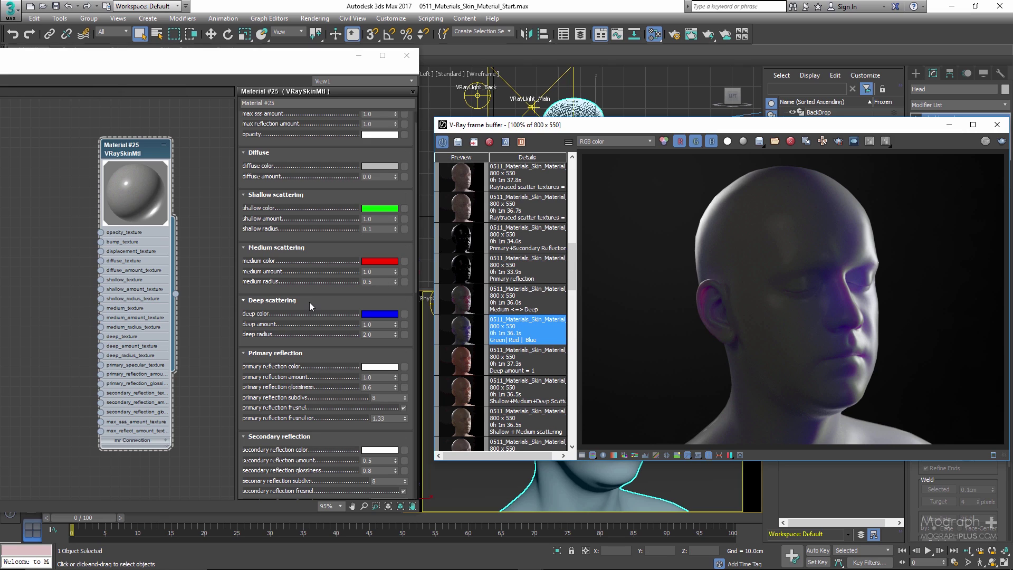
# Set the medium scattering radius to 2 and the deep scattering radius to 0.5.
pyautogui.doubleClick(378, 281)
pyautogui.write('2')
pyautogui.press('Return')
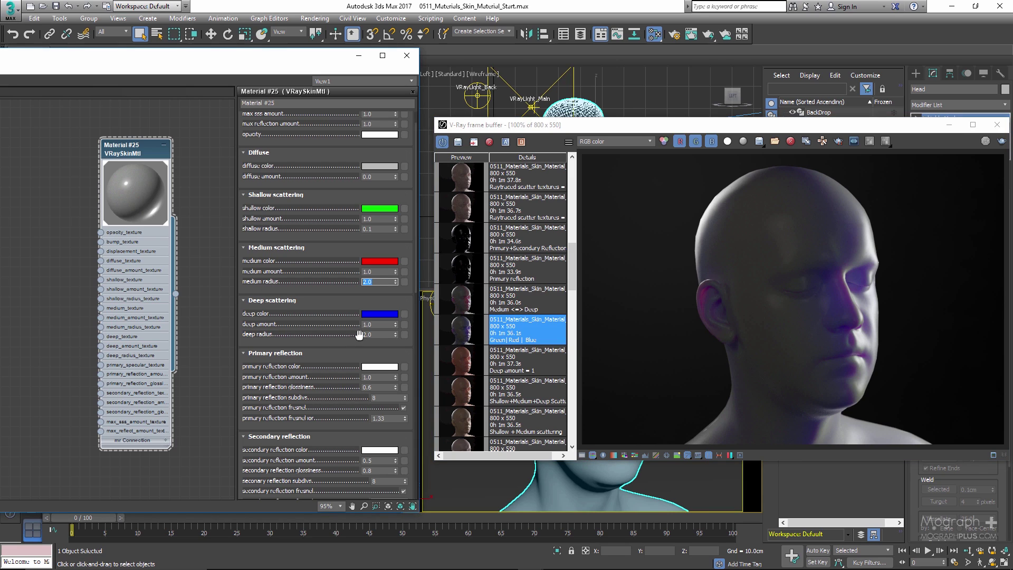
pyautogui.doubleClick(378, 334)
pyautogui.write('0.5')
pyautogui.press('Return')
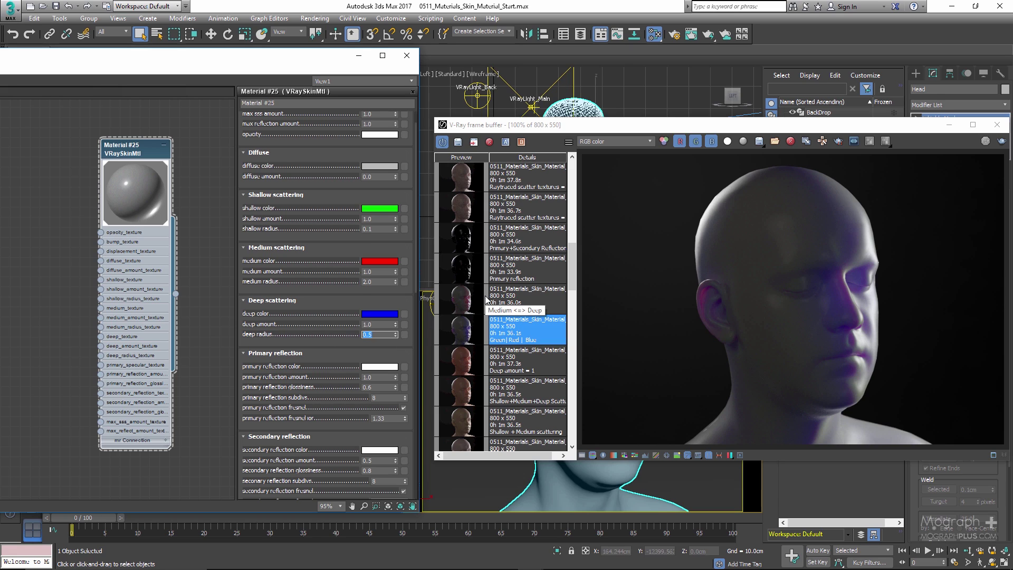
# Load the Medium <=> Deep render from the history and compare it with the Green| Red | Blue render.
pyautogui.click(465, 300)
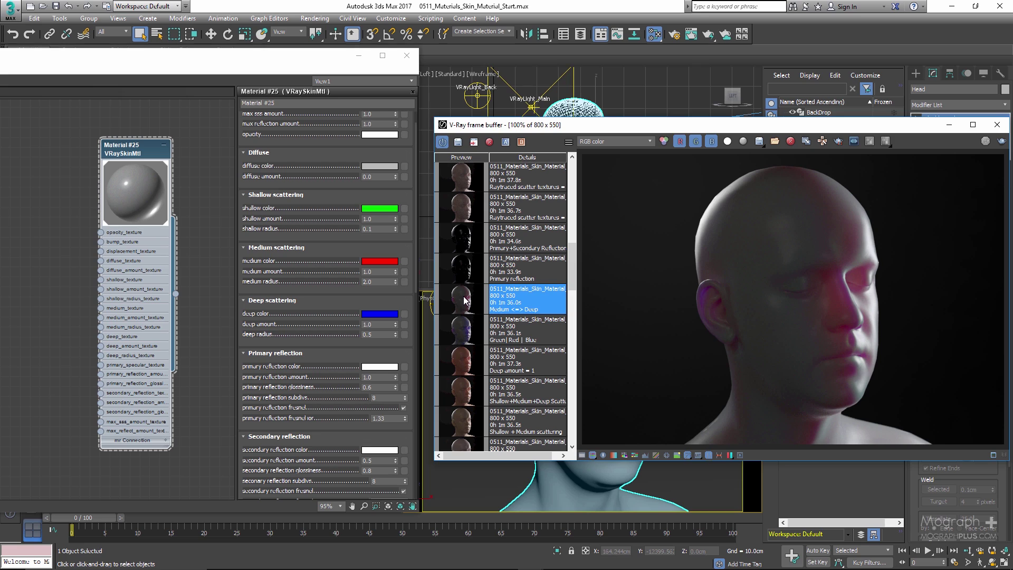
pyautogui.click(460, 330)
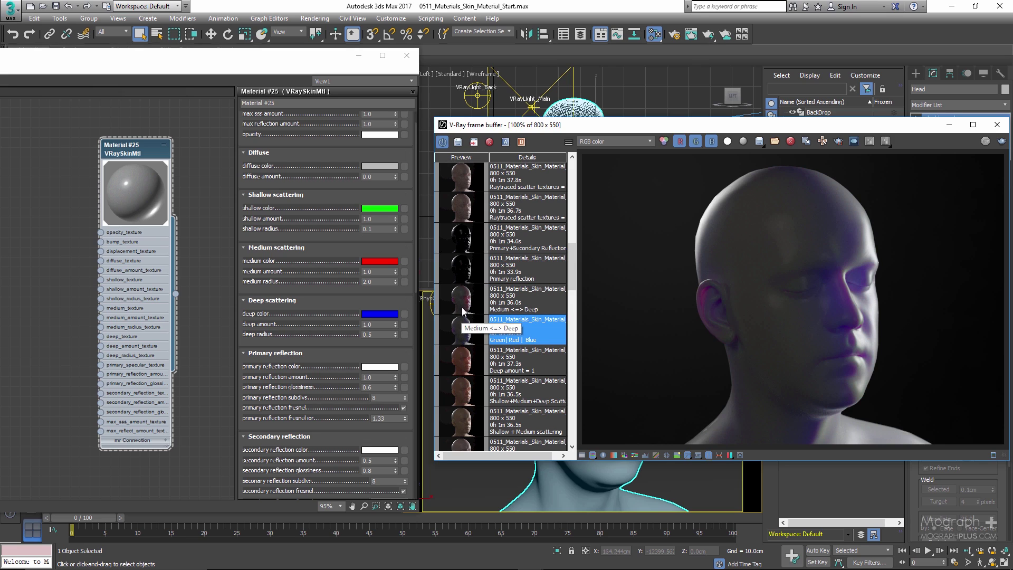
# Load the Green| Red | Blue and Medium <=> Deep renders alternately from the history to compare their scattering colors.
pyautogui.click(462, 311)
pyautogui.click(458, 333)
pyautogui.click(458, 310)
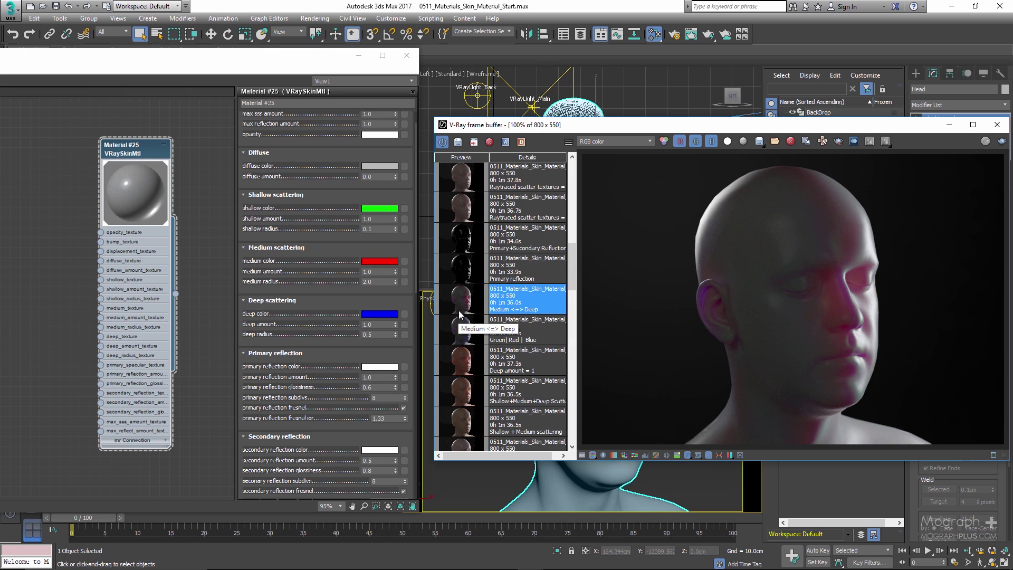
# Delete the existing skin material node and create a new VRaySkinMtl material in its place.
pyautogui.moveTo(88, 127); pyautogui.dragTo(159, 237)
pyautogui.press('Delete')
pyautogui.rightClick(92, 183)
pyautogui.moveTo(127, 198)
pyautogui.moveTo(222, 222)
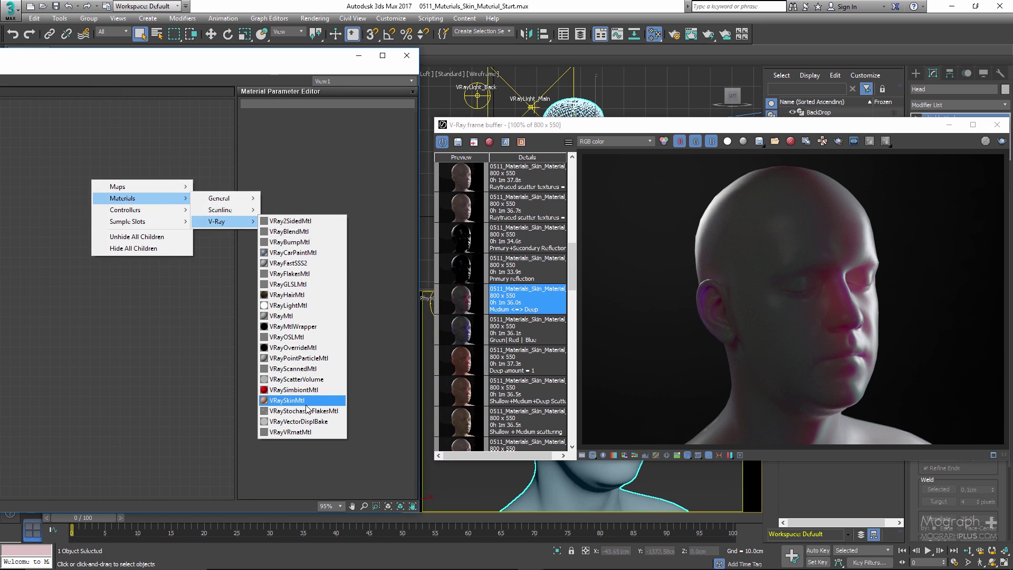
pyautogui.click(288, 400)
# Assign the new VRaySkinMtl to the selected head and open its parameters, with the node's preview enlarged.
pyautogui.rightClick(89, 177)
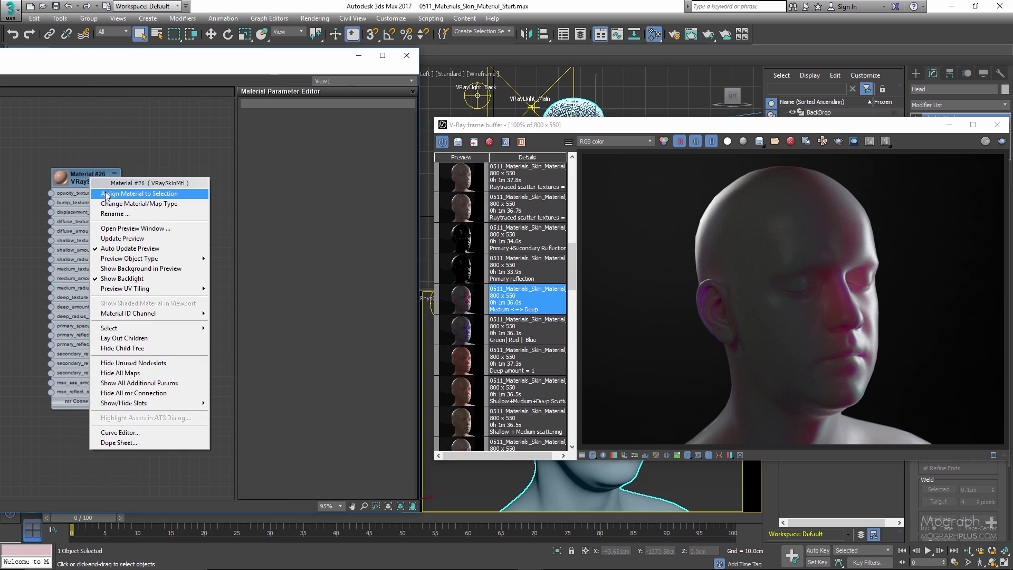
pyautogui.click(121, 193)
pyautogui.doubleClick(63, 177)
pyautogui.moveTo(84, 182); pyautogui.dragTo(170, 152)
pyautogui.scroll(1, 112, 202)
pyautogui.moveTo(149, 173); pyautogui.dragTo(141, 145, button='middle')
pyautogui.doubleClick(101, 184)
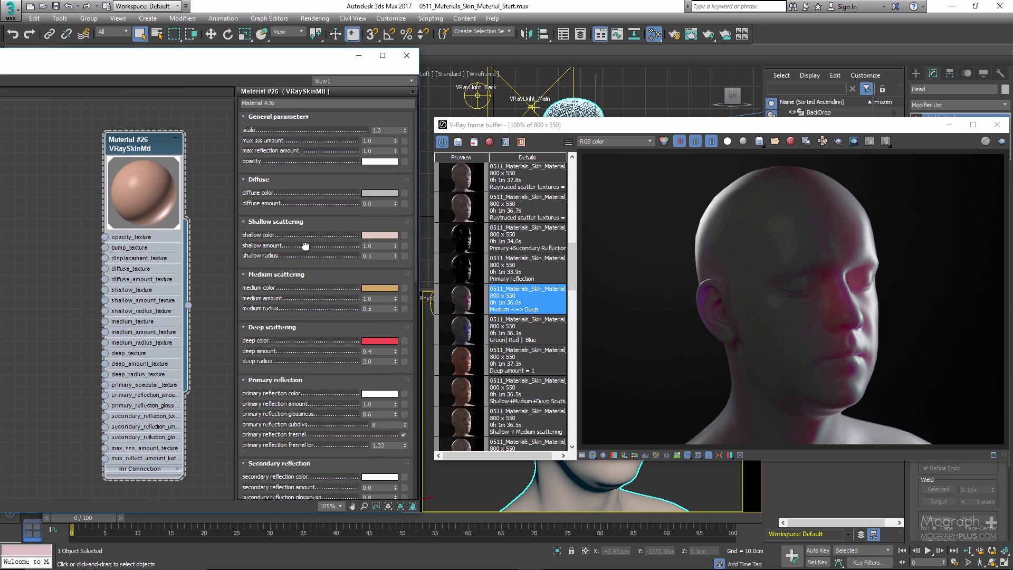
# Examine the glossiness settings of the material's primary and secondary reflections.
pyautogui.scroll(-2, 305, 247)
pyautogui.scroll(-3, 266, 331)
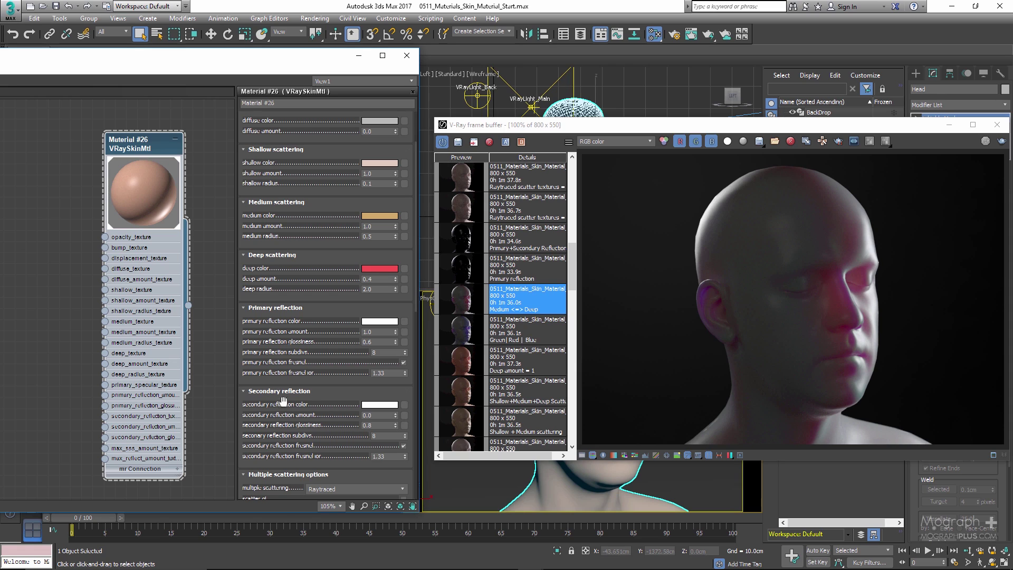
pyautogui.doubleClick(379, 343)
pyautogui.click(387, 343)
pyautogui.click(377, 425)
pyautogui.doubleClick(377, 425)
pyautogui.click(385, 423)
pyautogui.scroll(3, 319, 202)
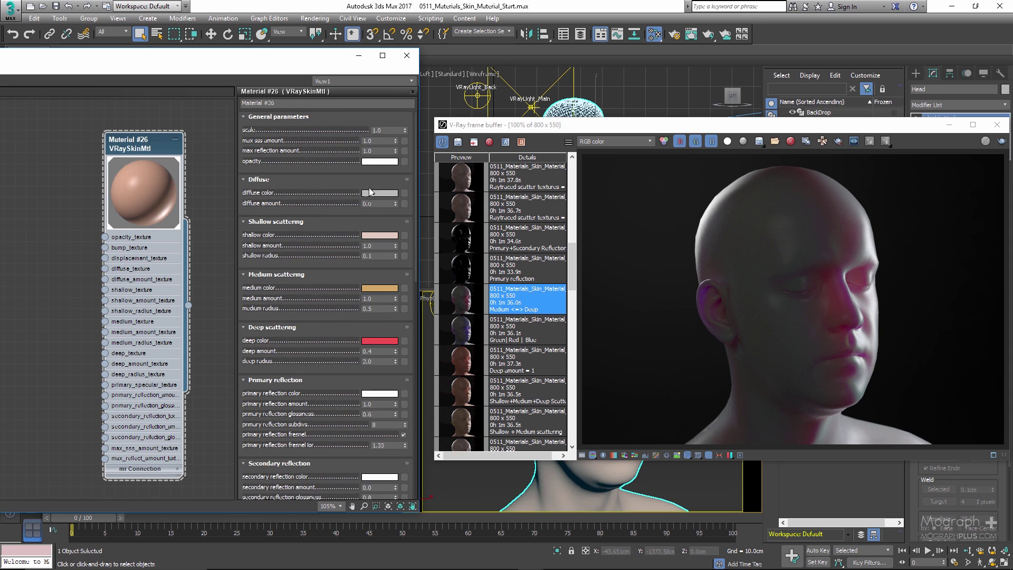
# Set the skin material's max sss amount to 0.
pyautogui.doubleClick(379, 140)
pyautogui.write('0')
pyautogui.press('Return')
# Try light blue, pink and light green as the primary reflection color, and cancel the color change.
pyautogui.moveTo(302, 318); pyautogui.dragTo(320, 212)
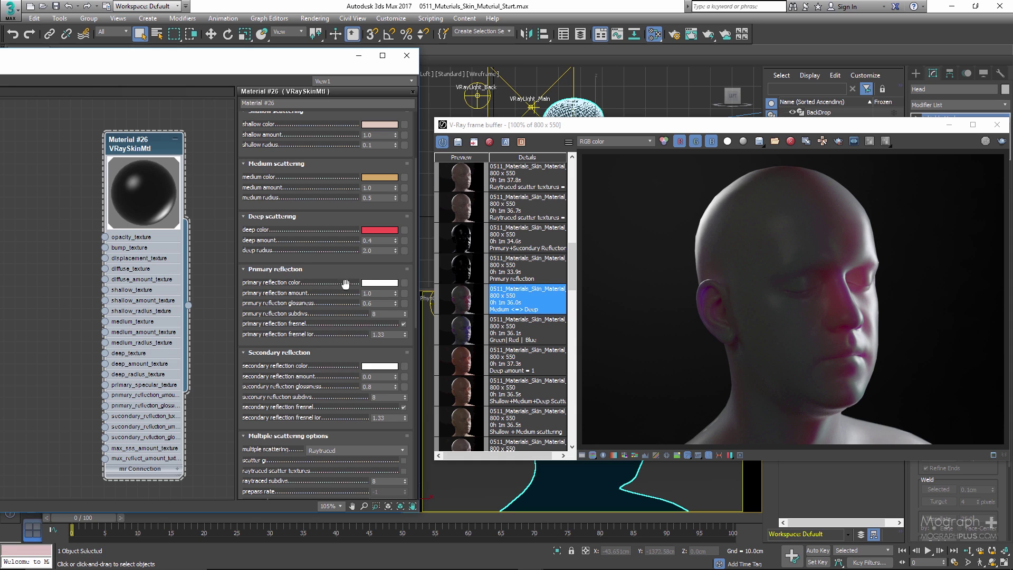
pyautogui.click(370, 283)
pyautogui.click(376, 103)
pyautogui.click(393, 112)
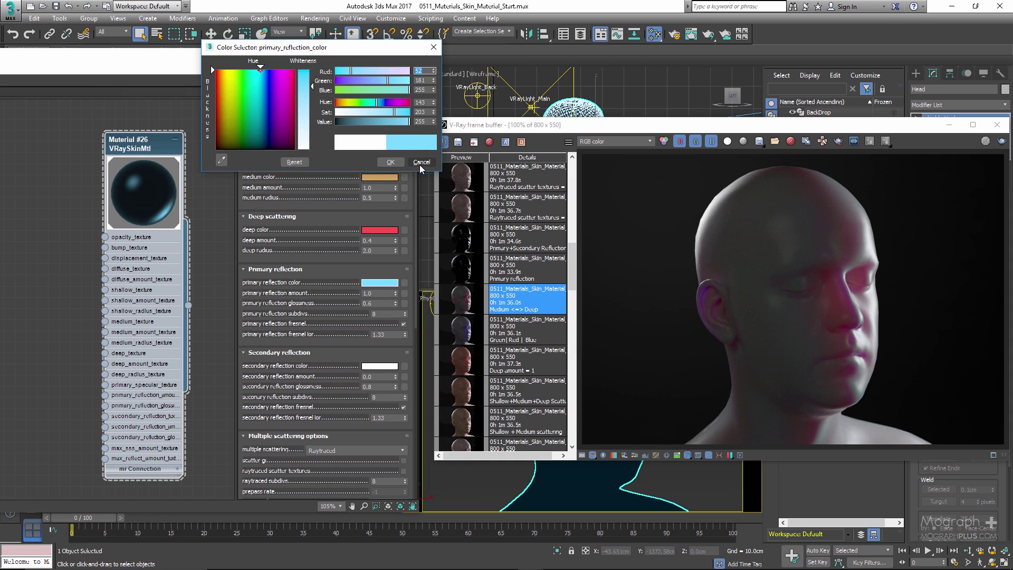
pyautogui.click(405, 102)
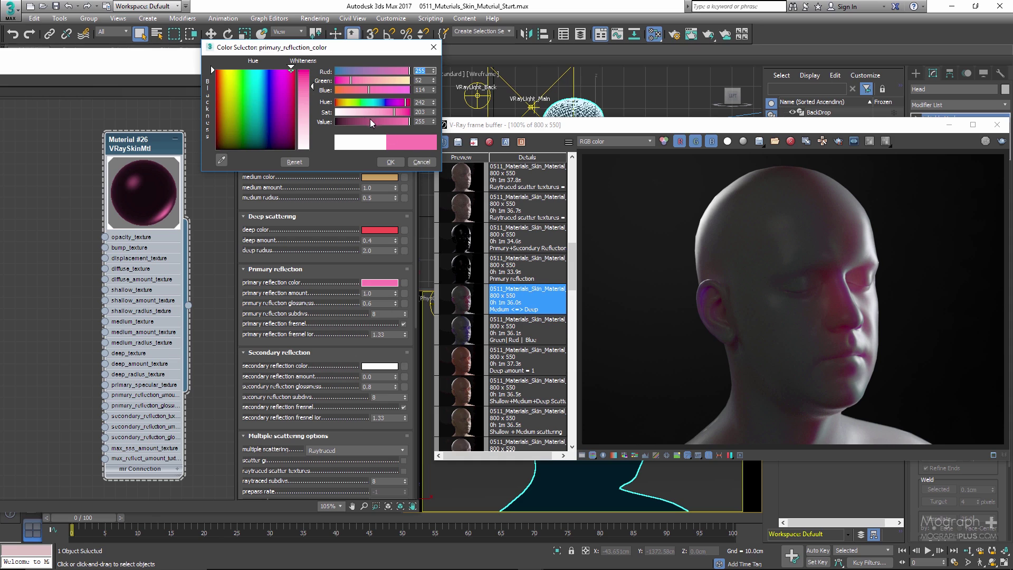
pyautogui.click(358, 102)
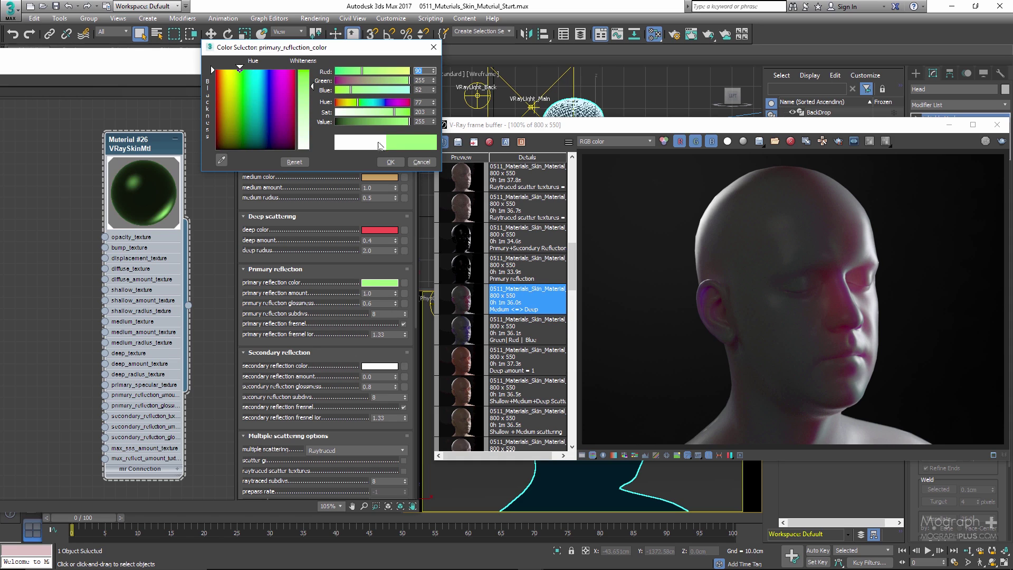
pyautogui.click(414, 162)
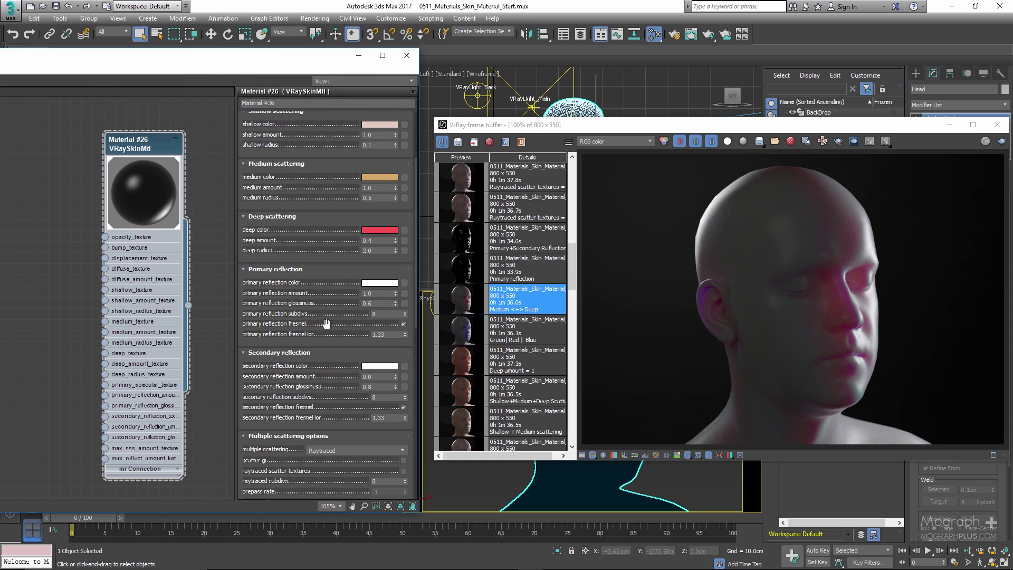
# Try primary reflection amounts of 0, 0.5 and 0.7, and return the amount to 1.
pyautogui.doubleClick(379, 292)
pyautogui.write('0')
pyautogui.press('Return')
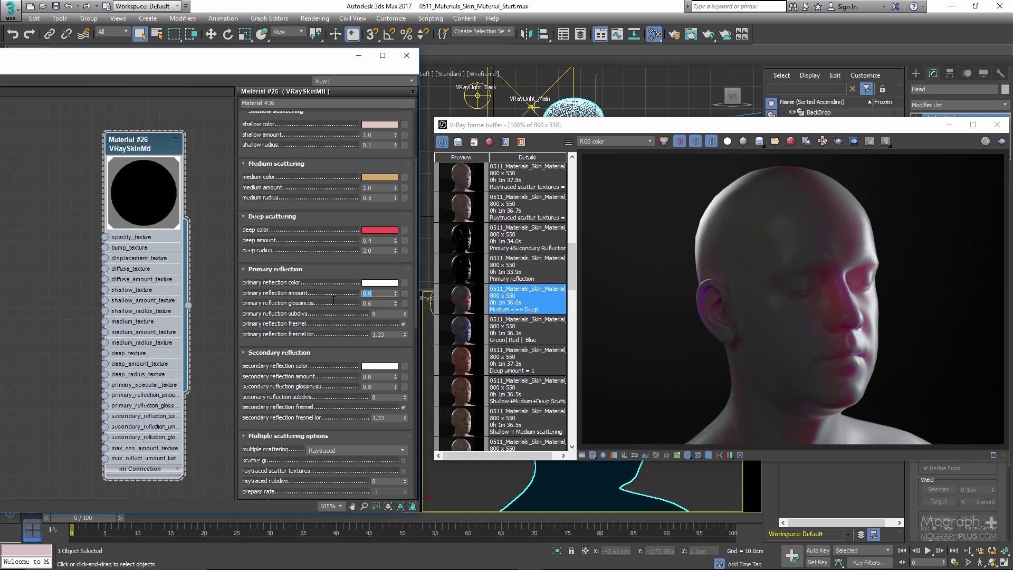
pyautogui.write('0.5')
pyautogui.press('Return')
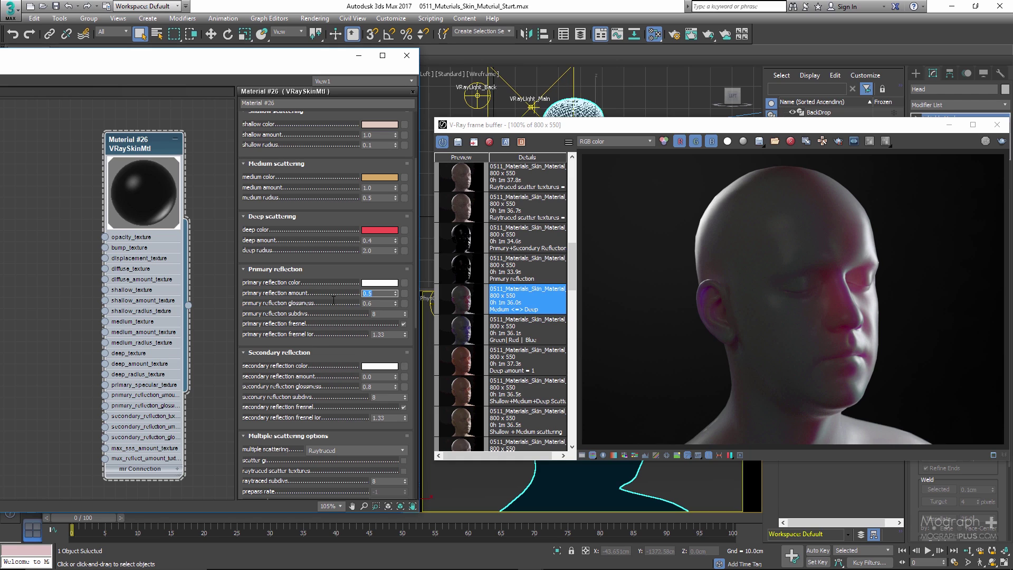
pyautogui.press('BackSpace')
pyautogui.write('.7')
pyautogui.press('Return')
pyautogui.write('1')
pyautogui.press('Return')
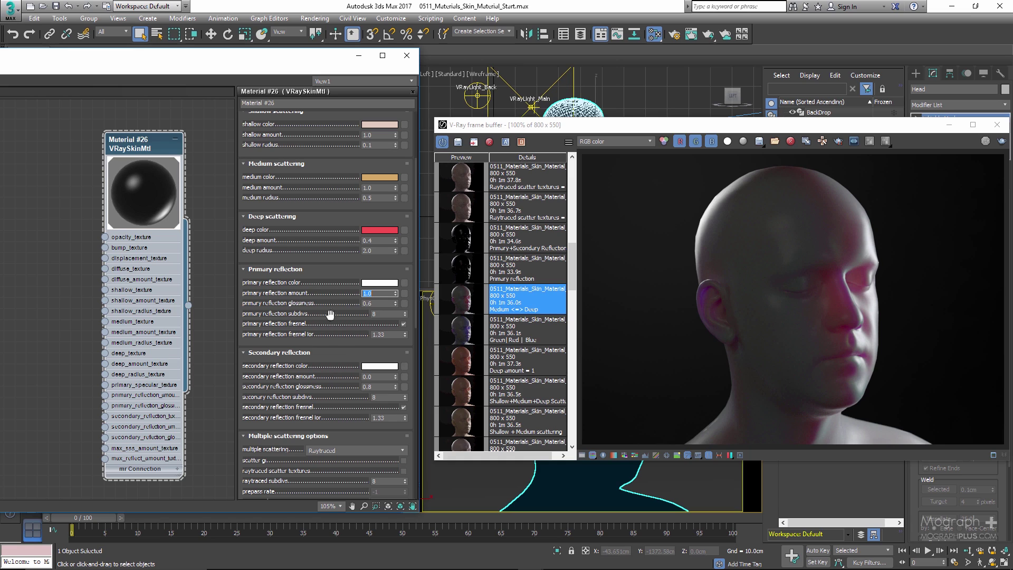
# Try primary reflection glossiness values of 0.95, 0.5 and 0.3, and return the glossiness to 0.6.
pyautogui.click(383, 303)
pyautogui.write('95')
pyautogui.press('Return')
pyautogui.click(383, 302)
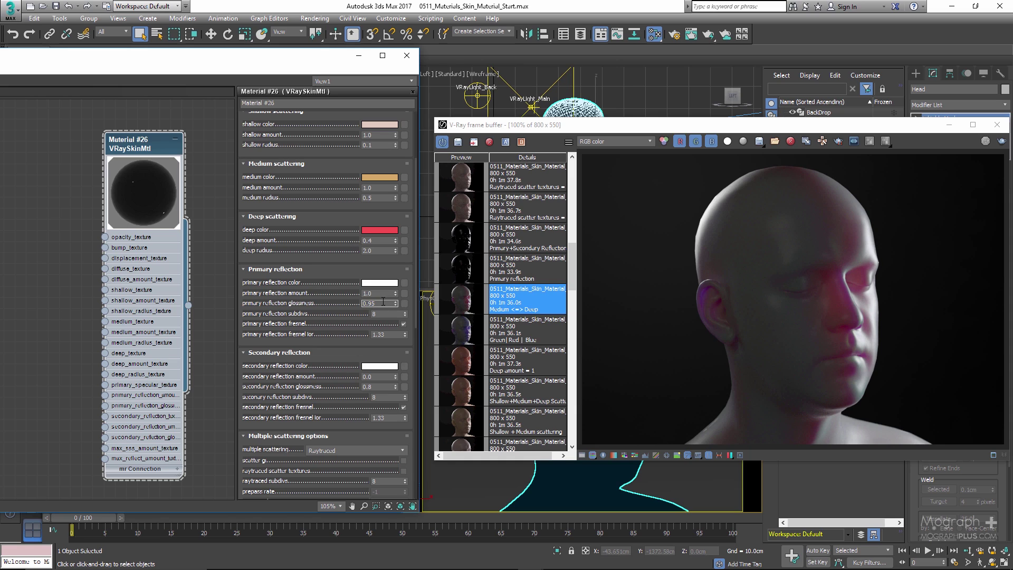
pyautogui.write('5')
pyautogui.press('Return')
pyautogui.click(383, 301)
pyautogui.write('3')
pyautogui.press('Return')
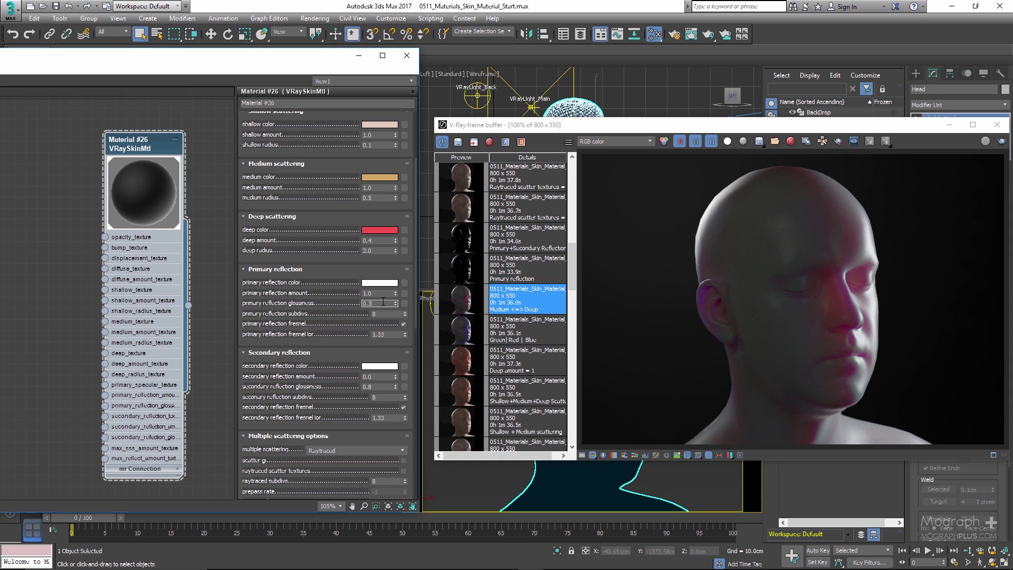
pyautogui.press('Return')
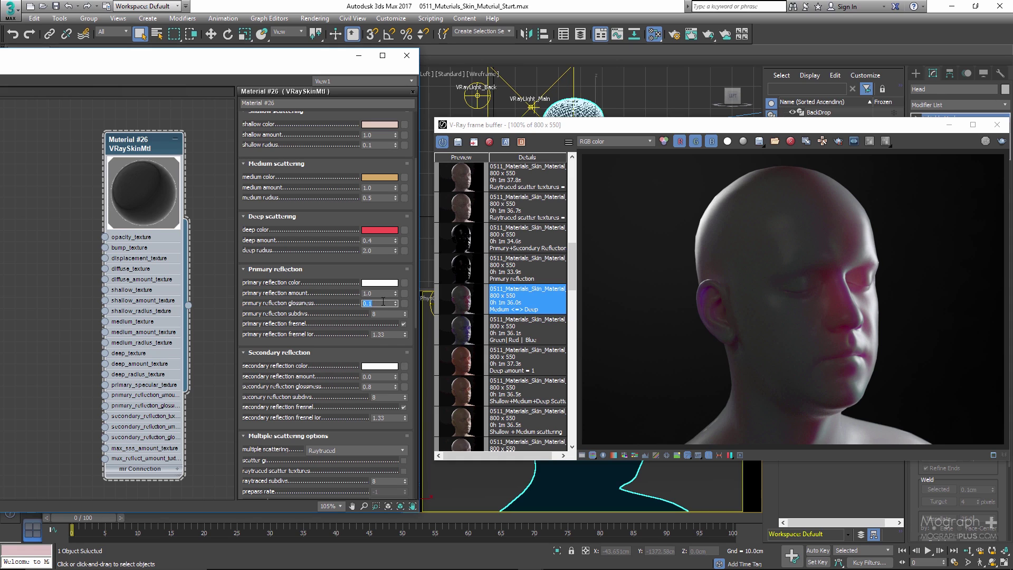
pyautogui.press('BackSpace')
pyautogui.press('Return')
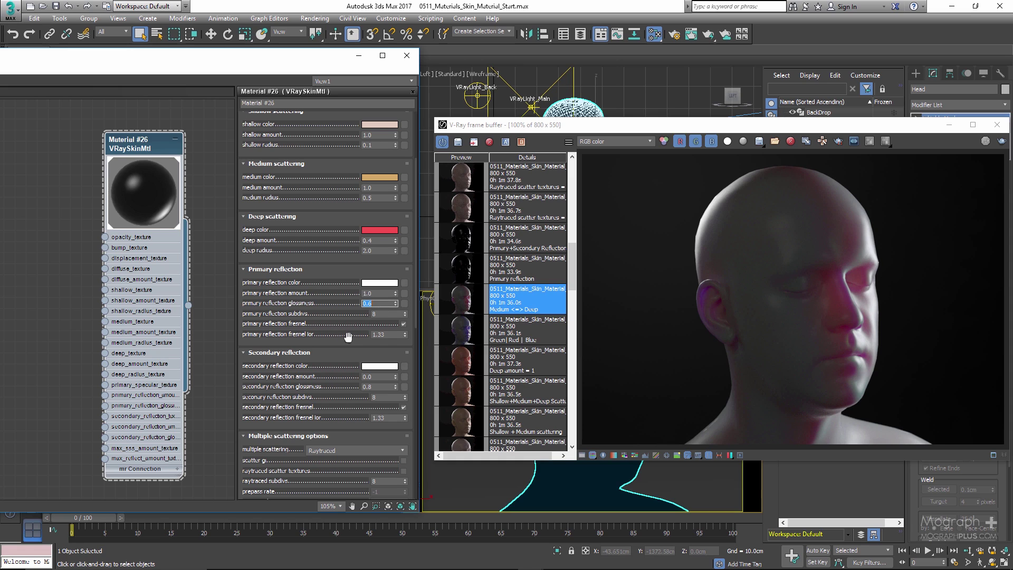
# Switch the primary reflection Fresnel off and back on, and inspect the primary Fresnel IOR.
pyautogui.click(385, 316)
pyautogui.scroll(-2, 385, 316)
pyautogui.doubleClick(382, 297)
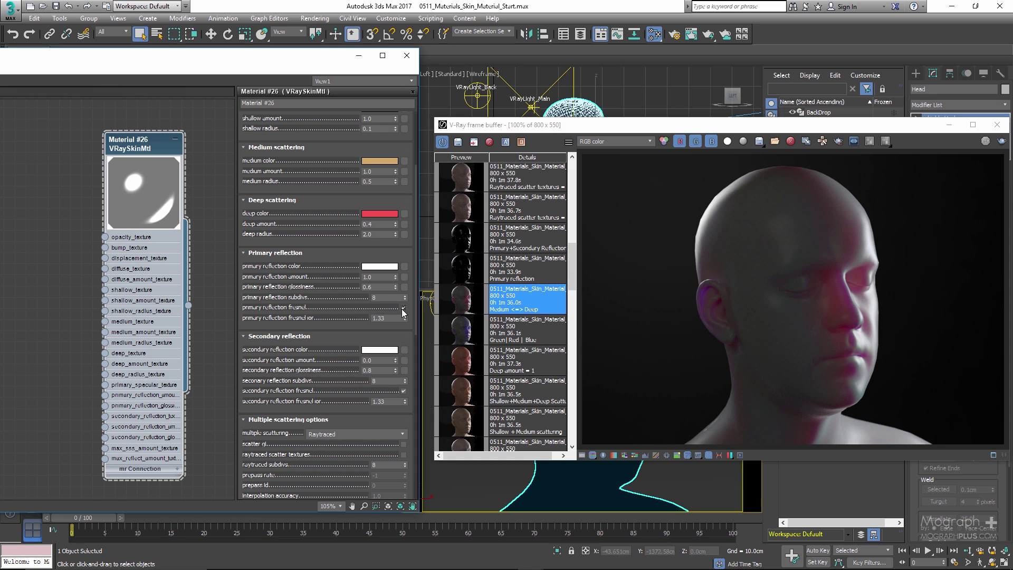
pyautogui.click(403, 308)
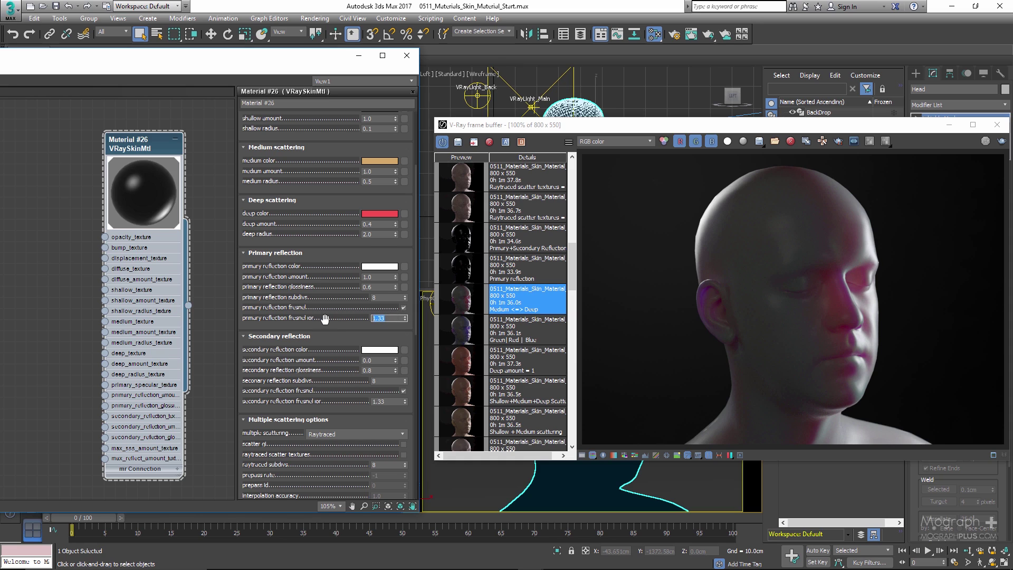
pyautogui.scroll(-1, 326, 316)
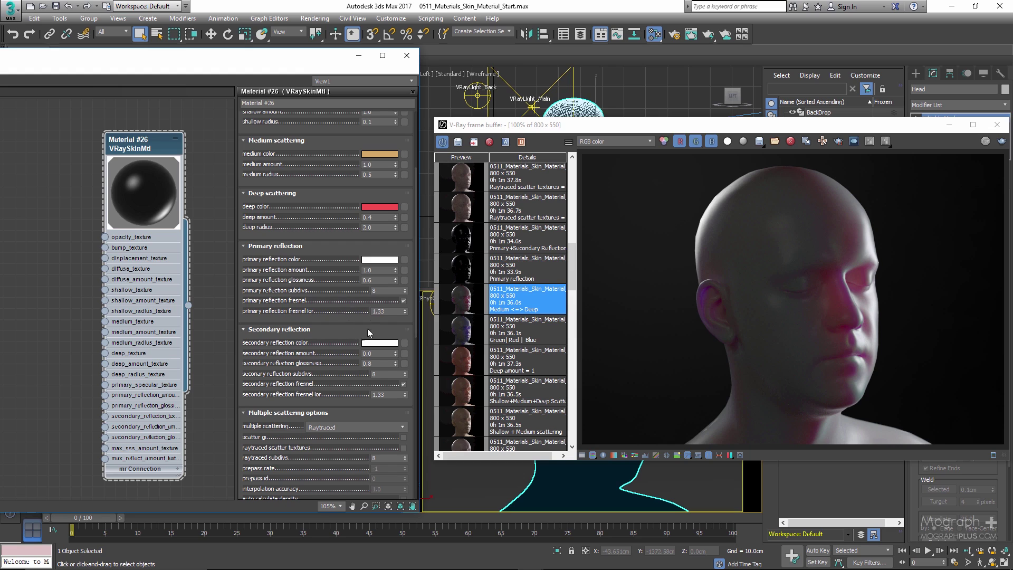
pyautogui.doubleClick(390, 311)
pyautogui.click(392, 312)
# Set the secondary reflection amount to 1, comparing it in the material preview with an amount of 0.
pyautogui.doubleClick(386, 353)
pyautogui.write('1')
pyautogui.press('Return')
pyautogui.write('0')
pyautogui.press('Return')
pyautogui.write('1')
pyautogui.press('Return')
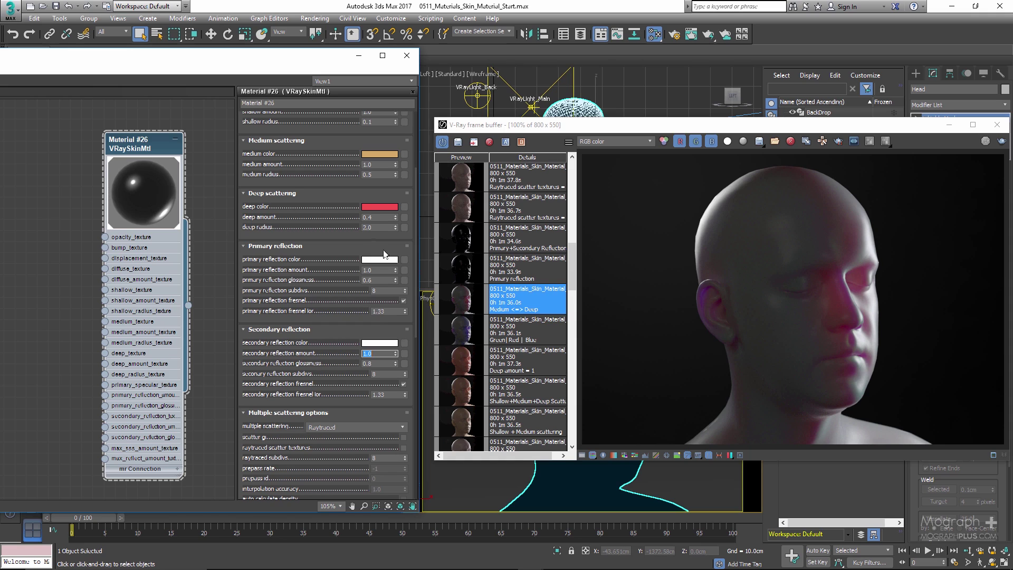
# Load the Primary reflection and Primary+Secondary Reflection renders alternately from the history to compare their highlights.
pyautogui.click(477, 278)
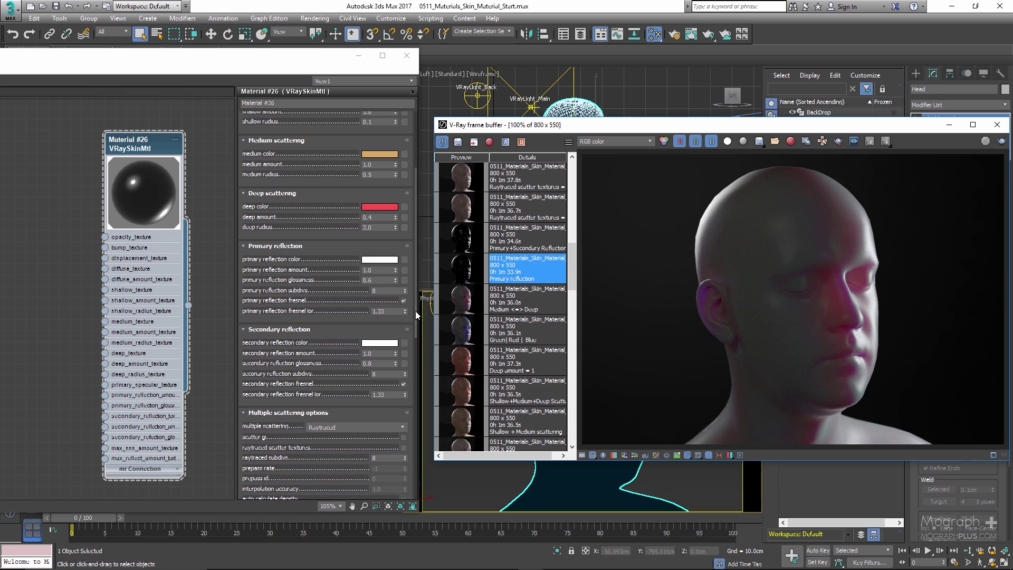
pyautogui.doubleClick(462, 274)
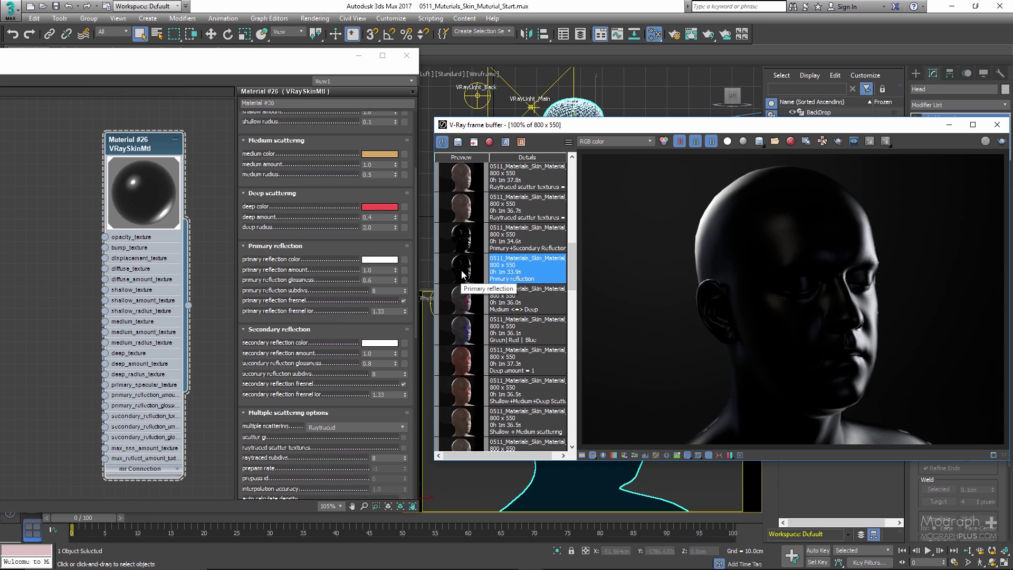
pyautogui.click(466, 246)
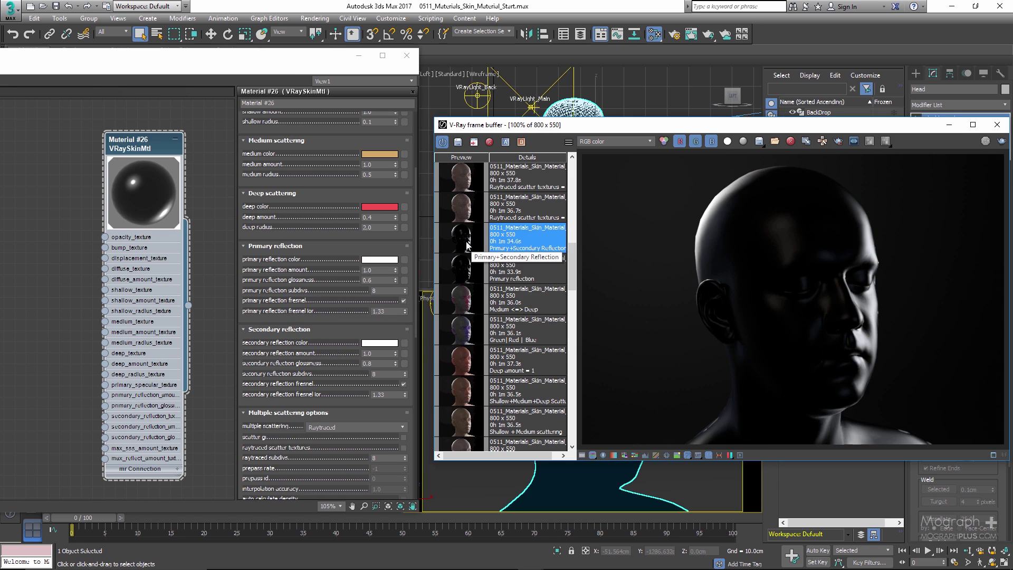
pyautogui.doubleClick(456, 272)
pyautogui.doubleClick(456, 272)
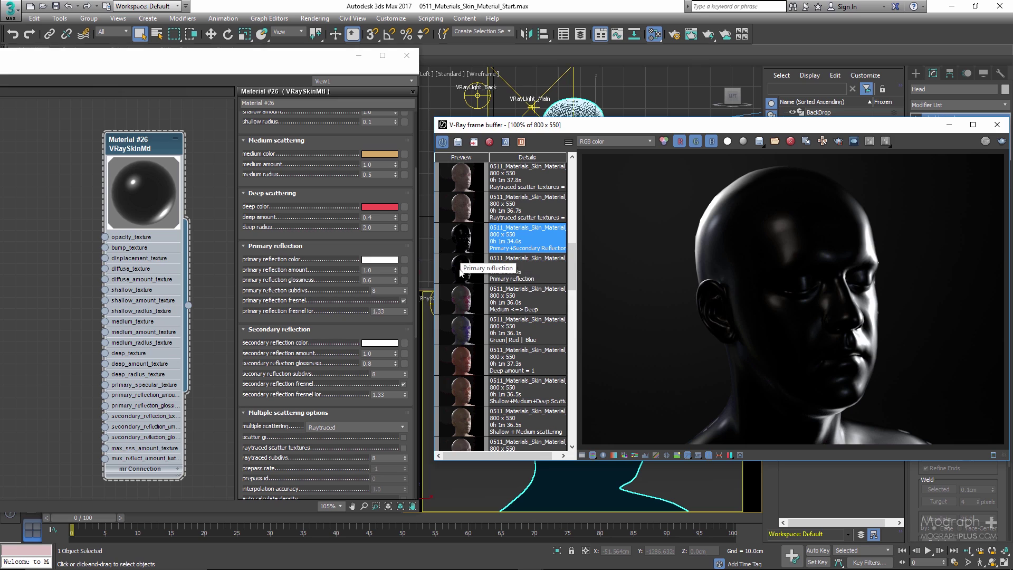
pyautogui.click(459, 254)
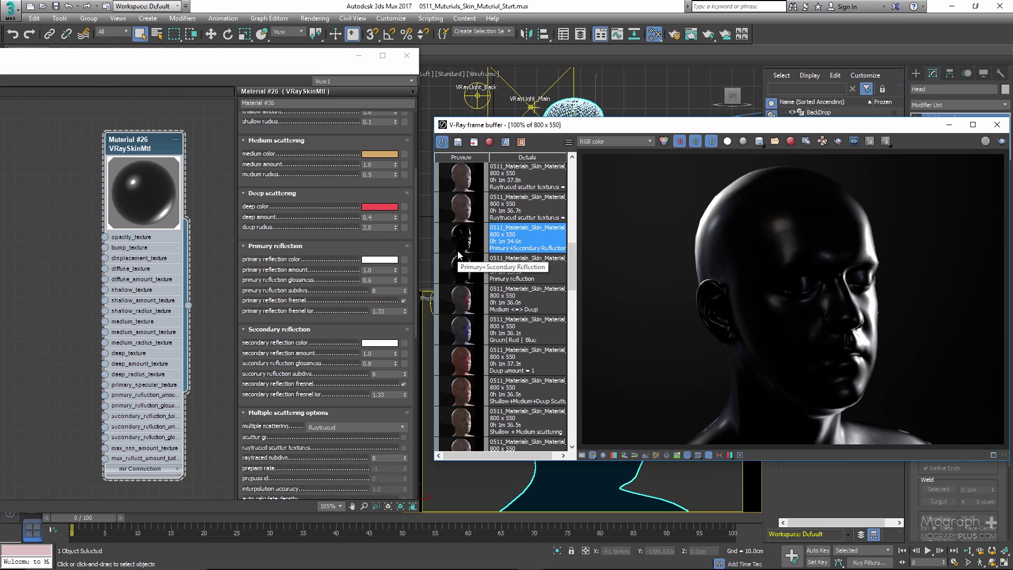
pyautogui.doubleClick(462, 267)
pyautogui.doubleClick(467, 248)
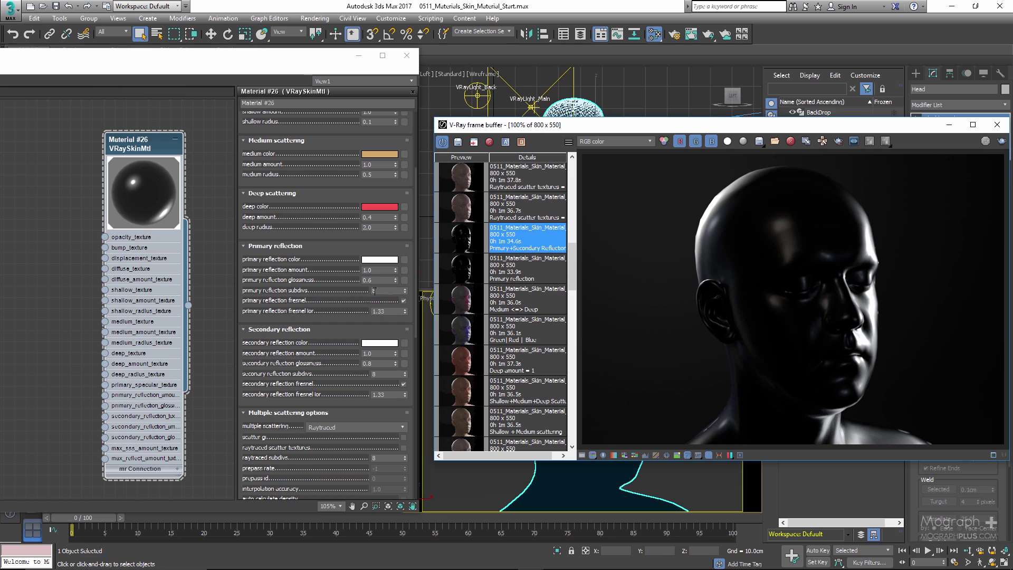
# Set the secondary reflection amount to 0 and the max sss amount to 1.
pyautogui.doubleClick(382, 353)
pyautogui.write('0')
pyautogui.press('Return')
pyautogui.moveTo(321, 254); pyautogui.dragTo(318, 389)
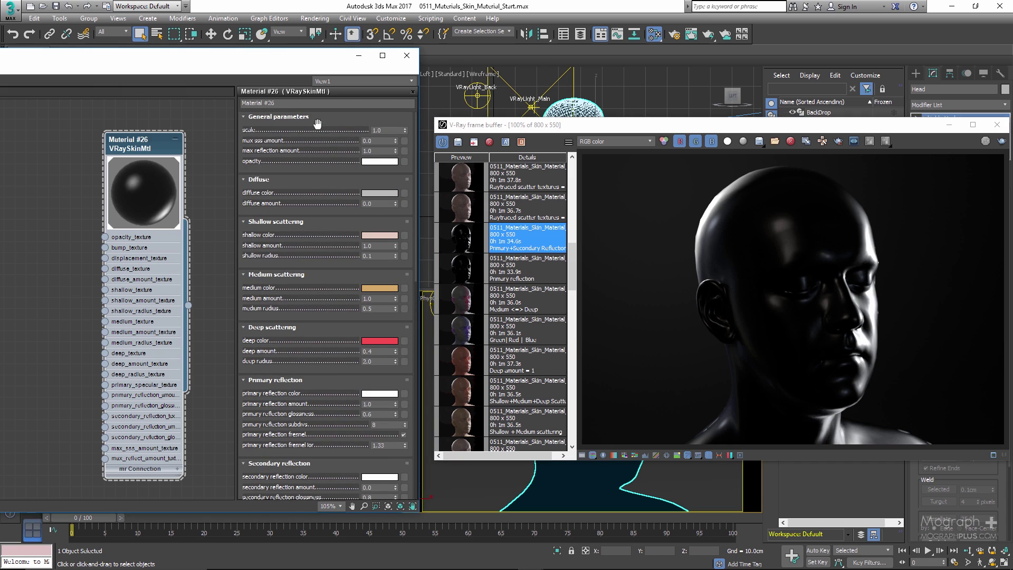
pyautogui.doubleClick(378, 141)
pyautogui.write('1')
pyautogui.press('Return')
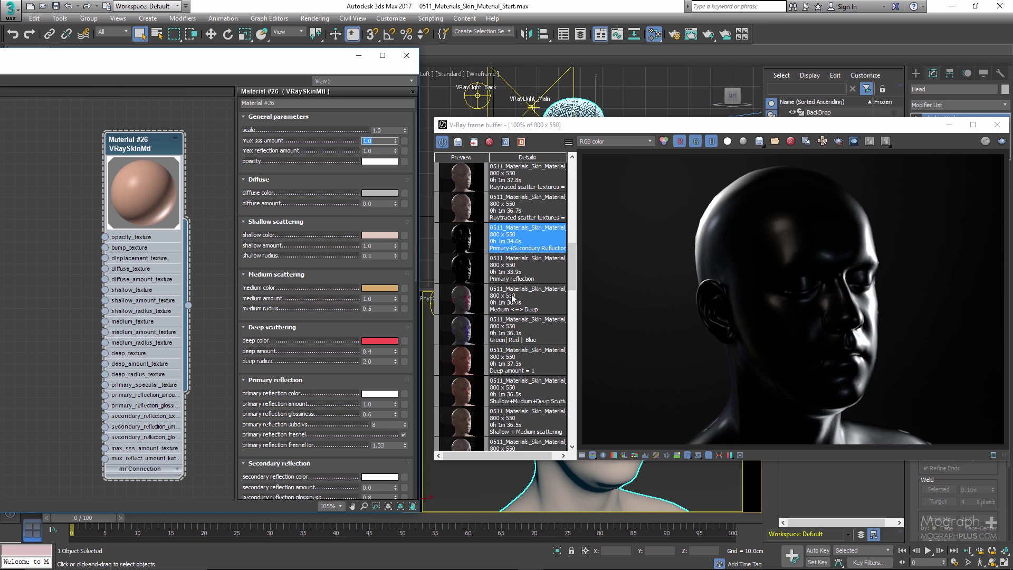
# Select the Raytraced scatter textures = OFF render in the history and examine the material's multiple scattering options.
pyautogui.scroll(3, 522, 253)
pyautogui.click(545, 274)
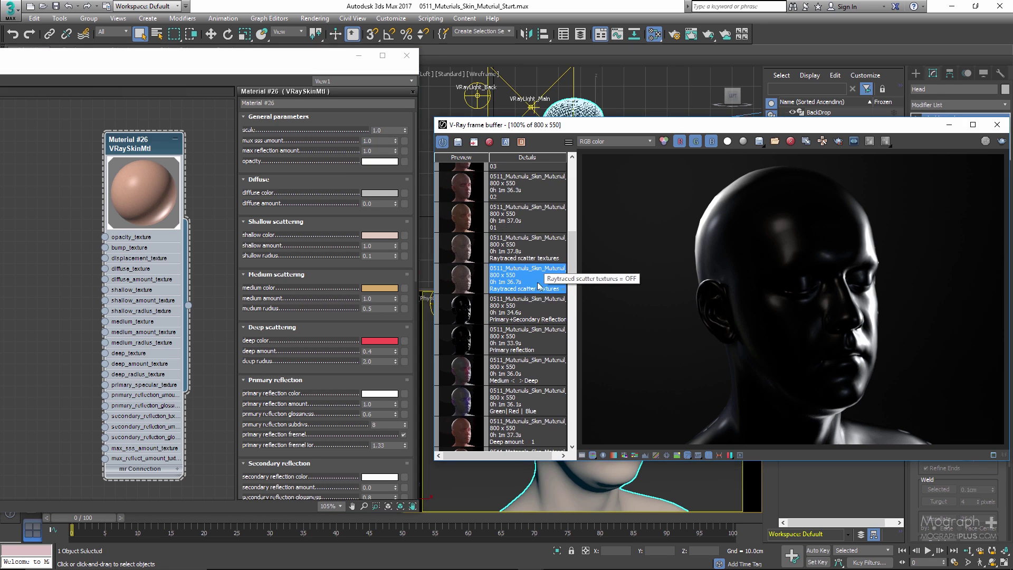
pyautogui.scroll(-5, 346, 158)
pyautogui.scroll(-6, 346, 211)
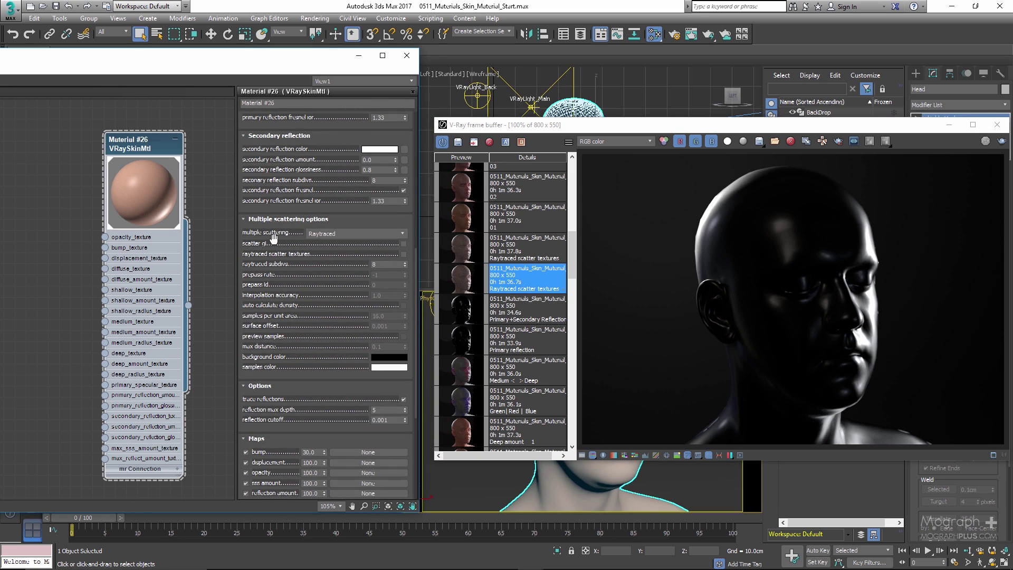
# Review the available multiple scattering methods, keep Raytraced, and switch off raytraced scatter textures.
pyautogui.click(345, 235)
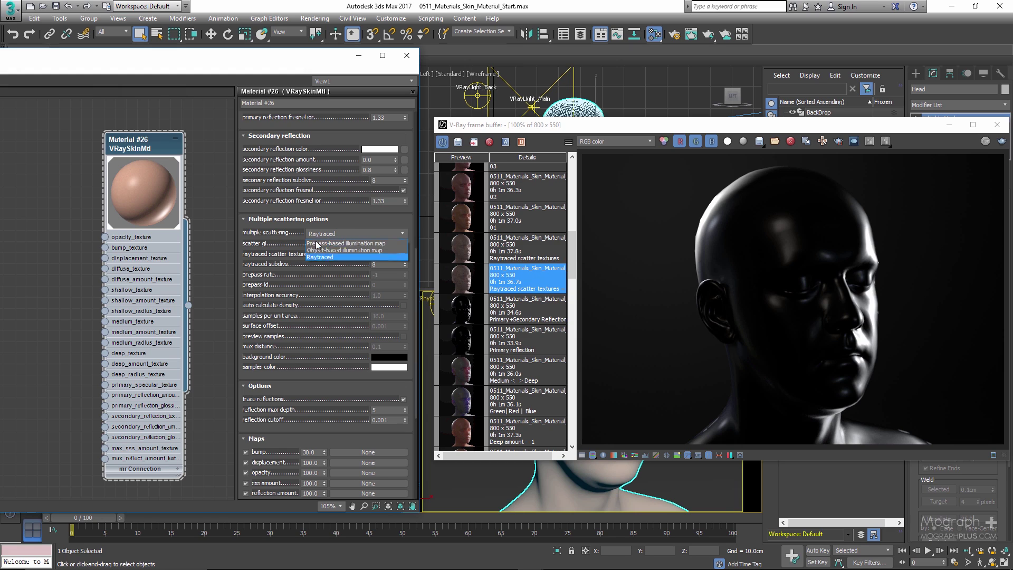
pyautogui.click(299, 286)
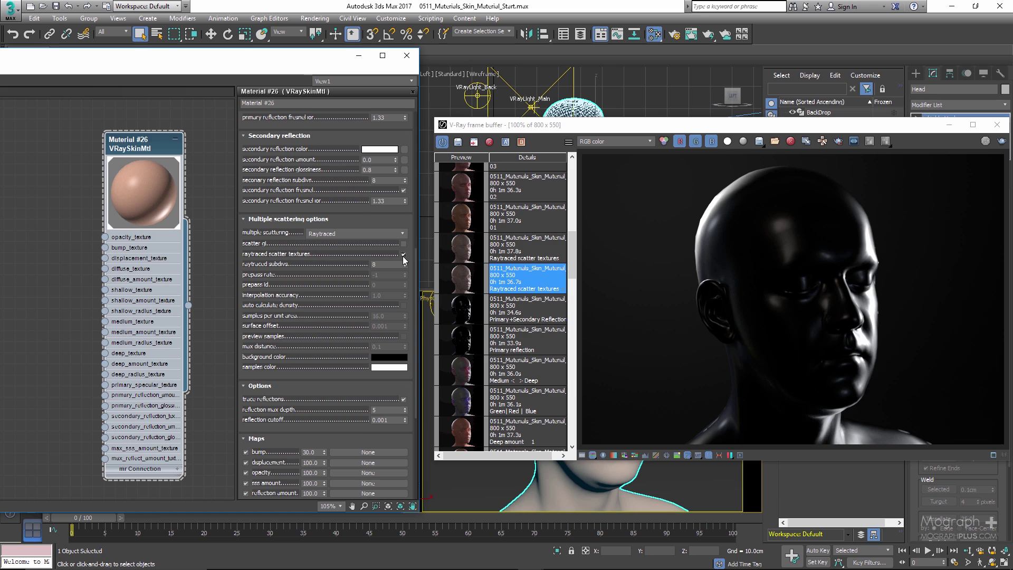
pyautogui.click(403, 256)
pyautogui.moveTo(339, 260); pyautogui.dragTo(339, 306)
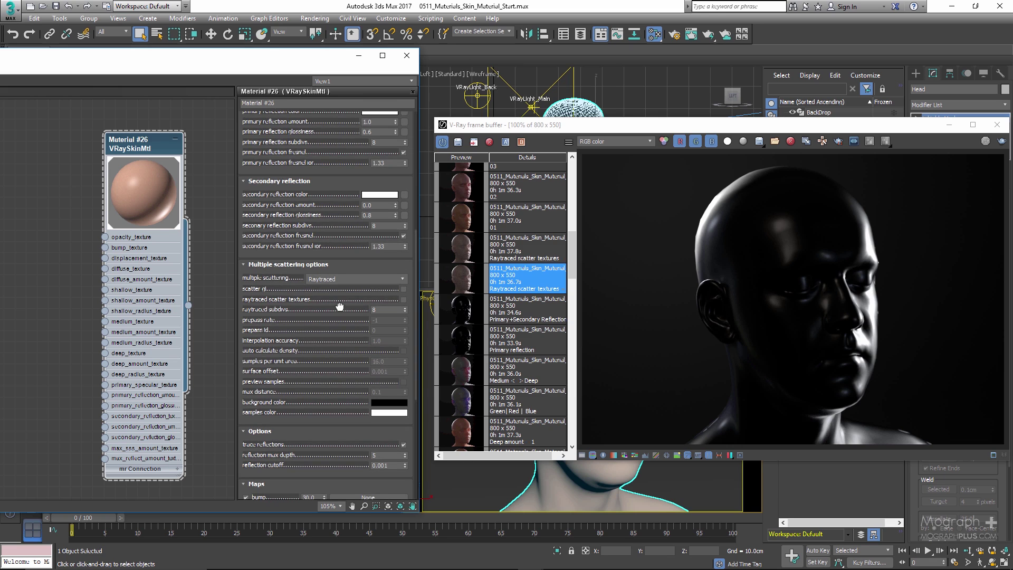
# Assign a Bitmap map to the skin material's shallow color.
pyautogui.scroll(6, 339, 306)
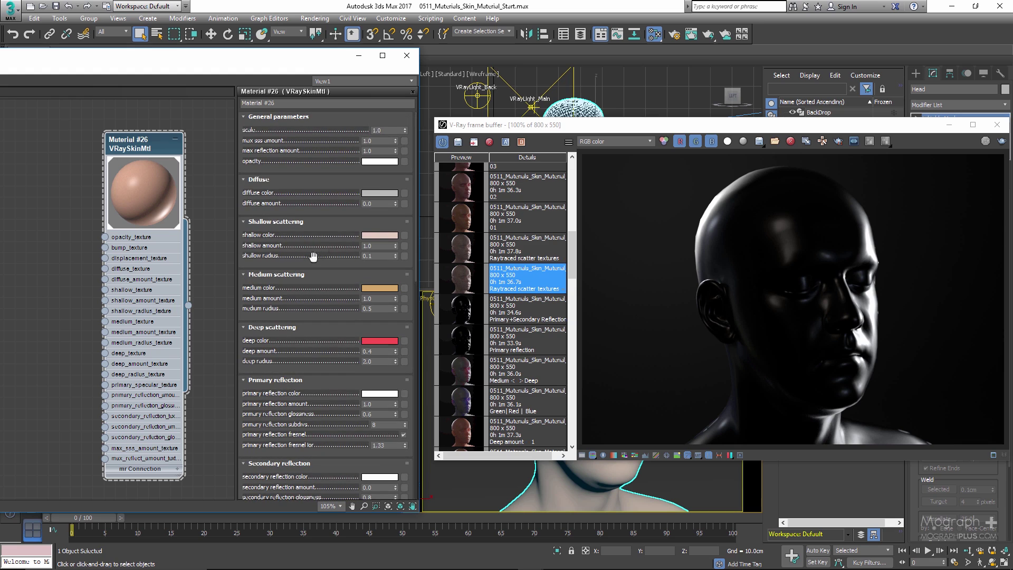
pyautogui.click(404, 235)
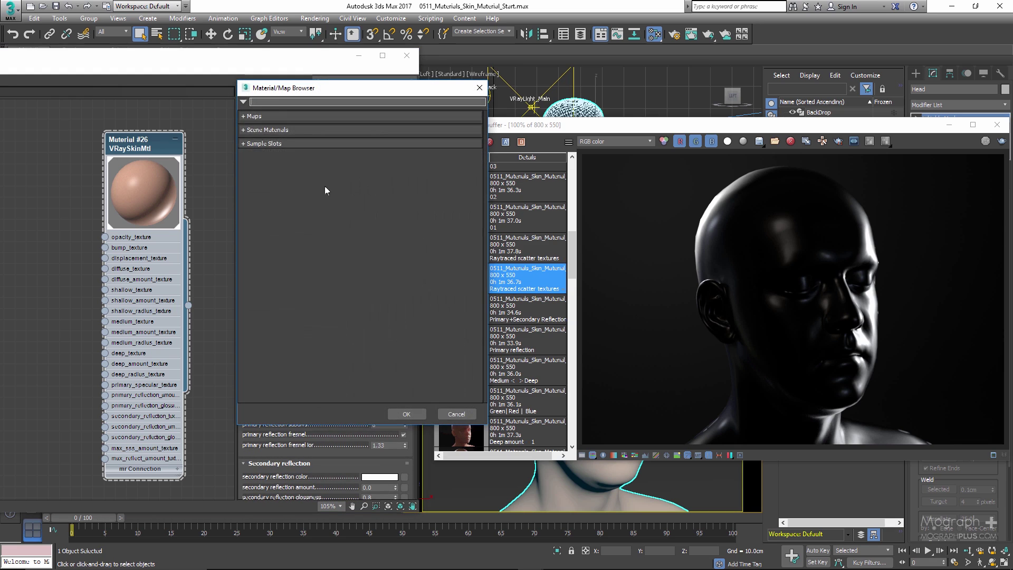
pyautogui.click(282, 116)
pyautogui.click(278, 140)
pyautogui.doubleClick(281, 154)
# Load Grid.png from the project's images folder as the bitmap file for the shallow color.
pyautogui.scroll(-10, 342, 216)
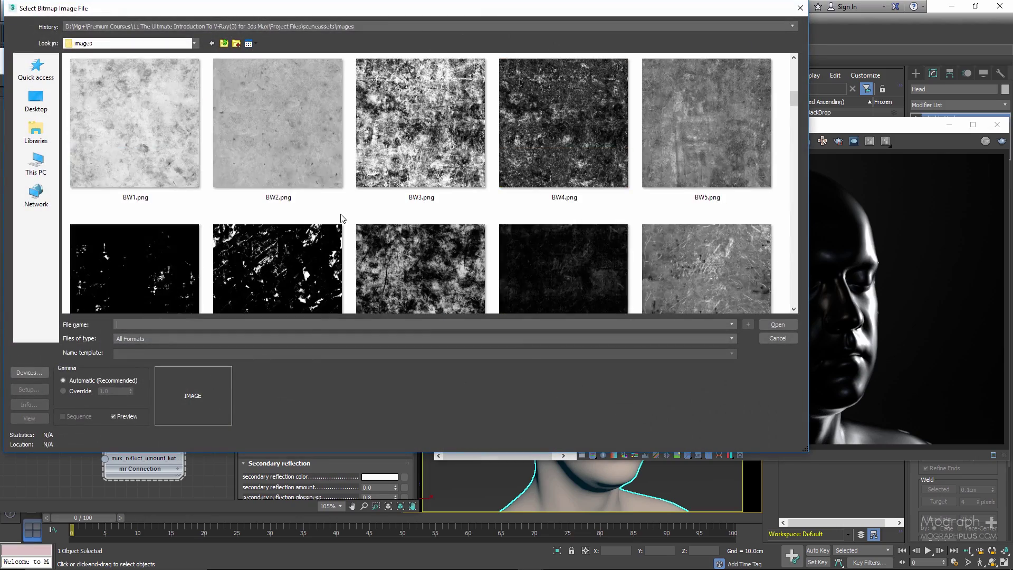
pyautogui.scroll(-15, 342, 217)
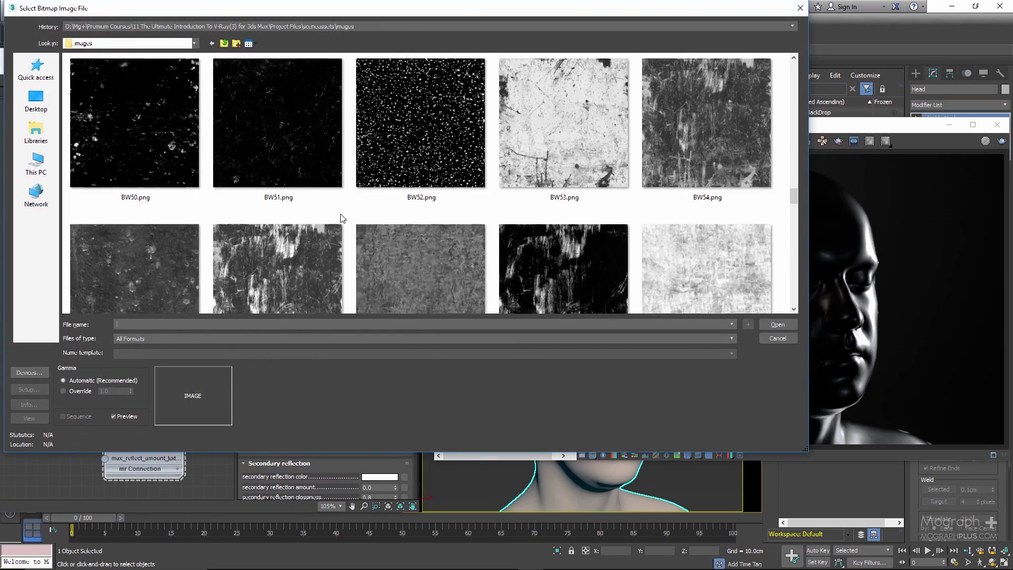
pyautogui.scroll(-2, 342, 216)
pyautogui.scroll(4, 344, 214)
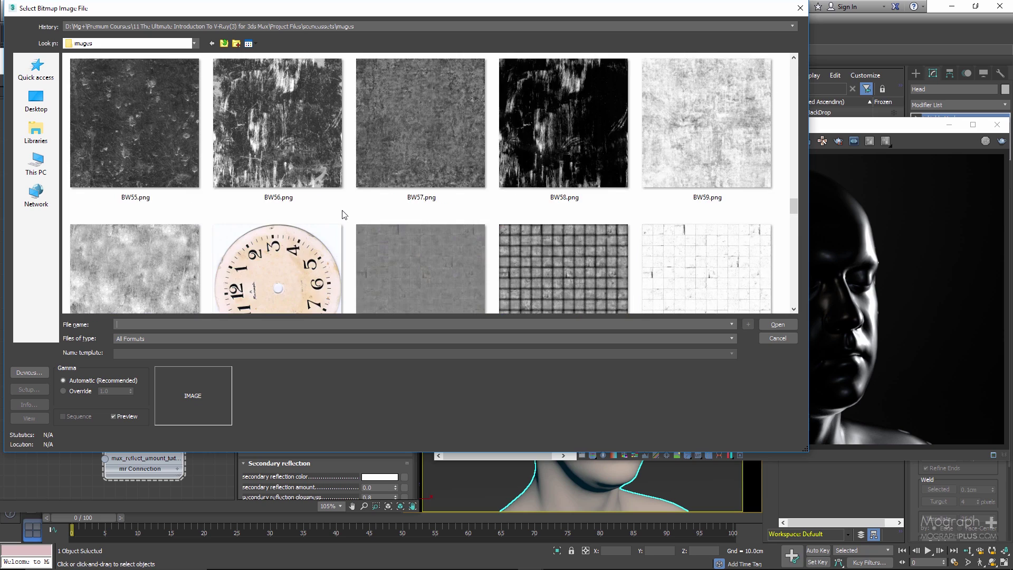
pyautogui.scroll(-6, 343, 211)
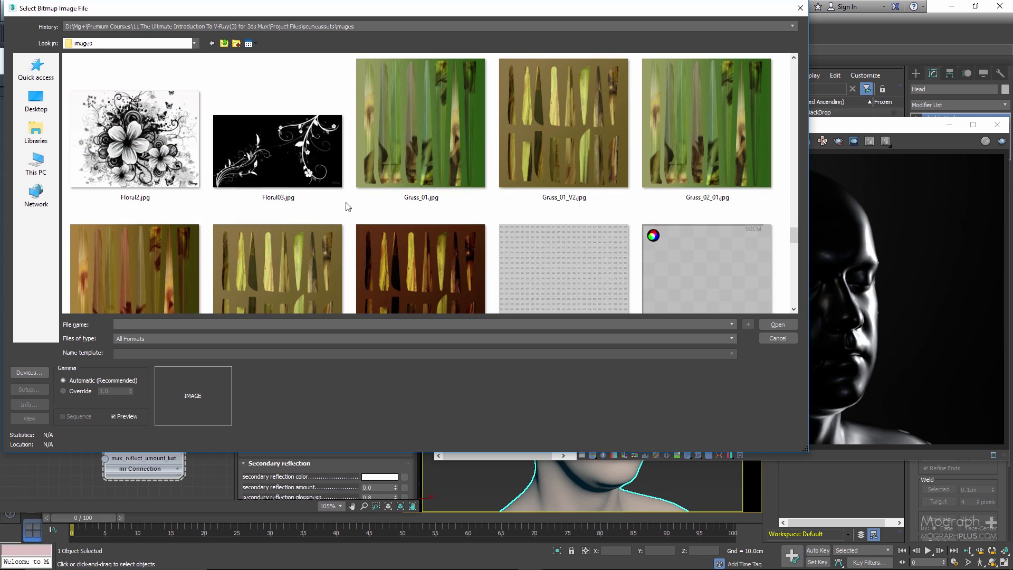
pyautogui.scroll(-2, 361, 209)
pyautogui.click(510, 152)
pyautogui.doubleClick(510, 151)
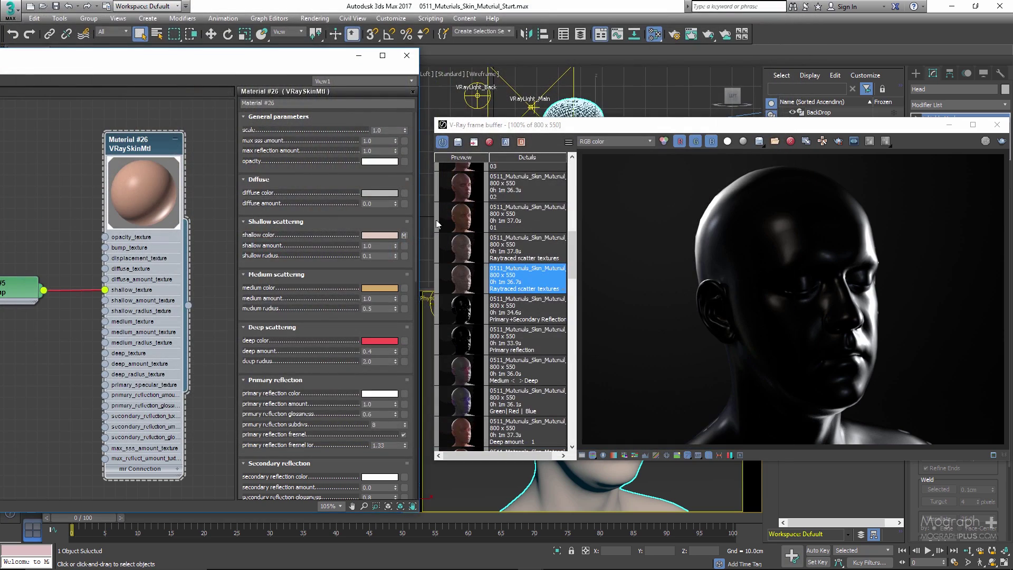
# Connect the same grid bitmap to the skin material's medium_texture and deep_texture inputs.
pyautogui.moveTo(404, 235); pyautogui.dragTo(403, 287)
pyautogui.moveTo(57, 237); pyautogui.dragTo(117, 235, button='middle')
pyautogui.moveTo(102, 288); pyautogui.dragTo(164, 322)
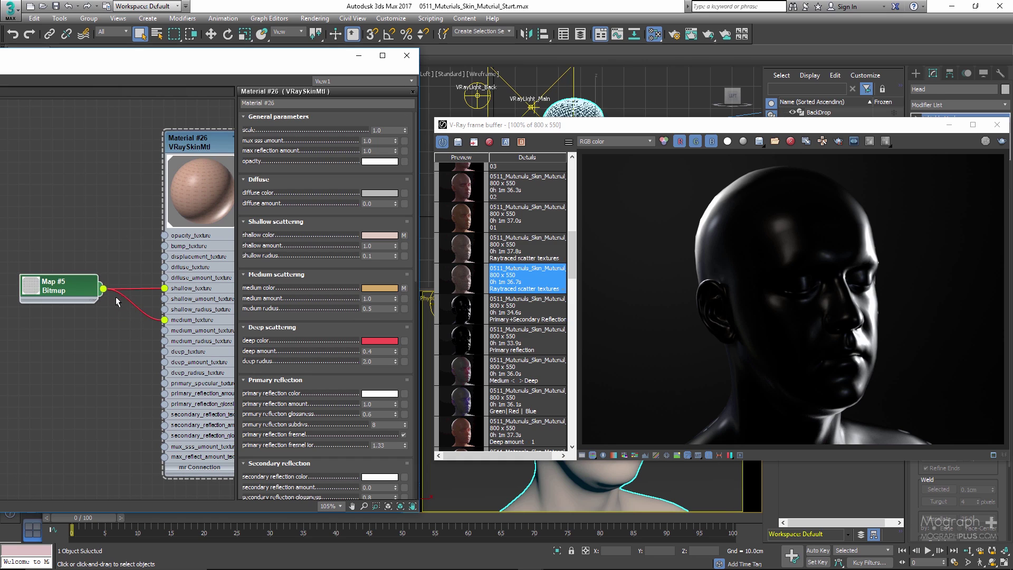
pyautogui.moveTo(103, 288); pyautogui.dragTo(163, 351)
pyautogui.scroll(-1, 128, 347)
pyautogui.moveTo(130, 343); pyautogui.dragTo(79, 336, button='middle')
pyautogui.click(166, 145)
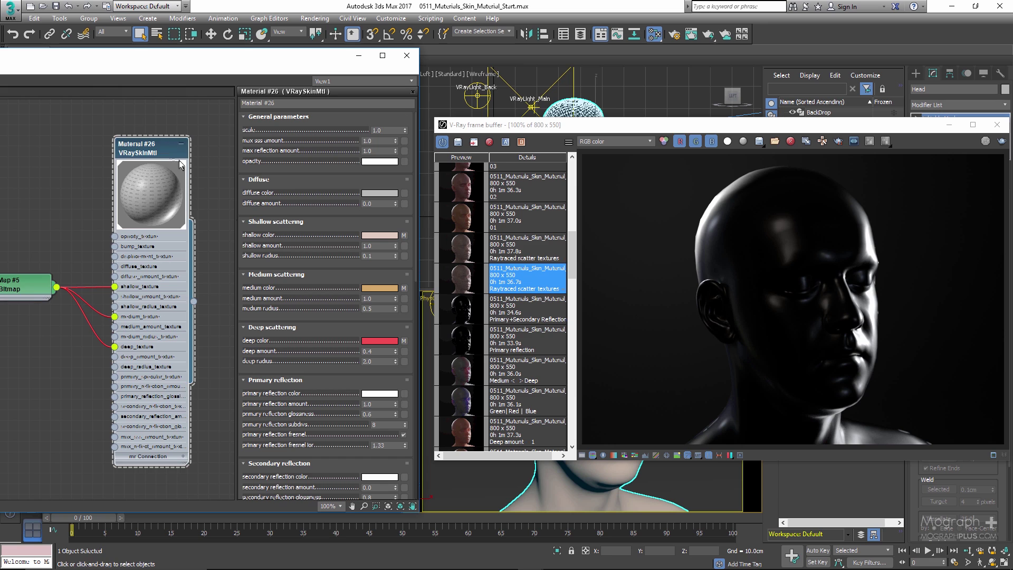
# Set the map amounts for the shallow, deep and medium colors to 50.
pyautogui.scroll(-10, 310, 404)
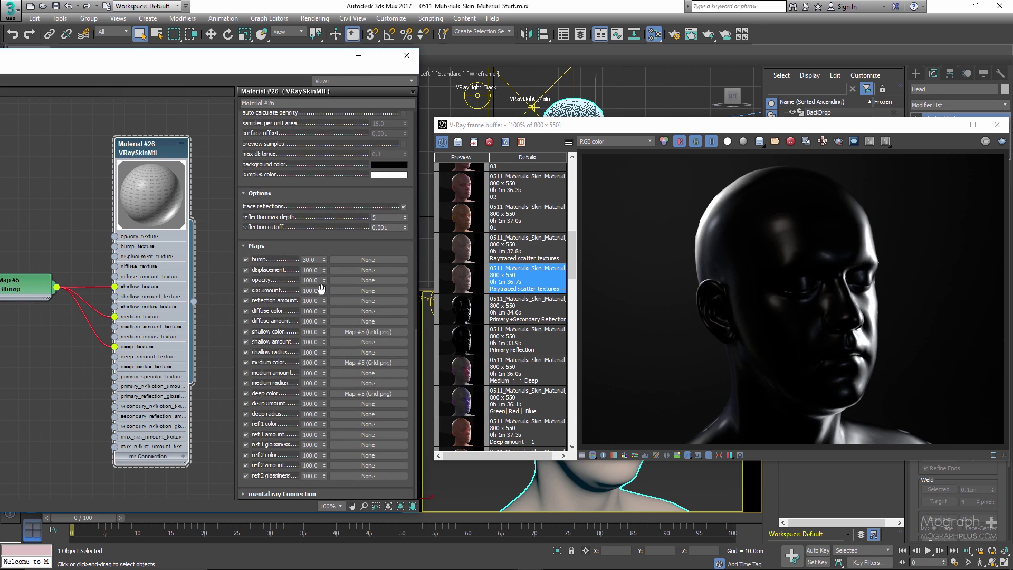
pyautogui.doubleClick(312, 331)
pyautogui.write('50')
pyautogui.doubleClick(316, 394)
pyautogui.write('50')
pyautogui.press('Return')
pyautogui.doubleClick(307, 363)
pyautogui.write('50')
pyautogui.press('Return')
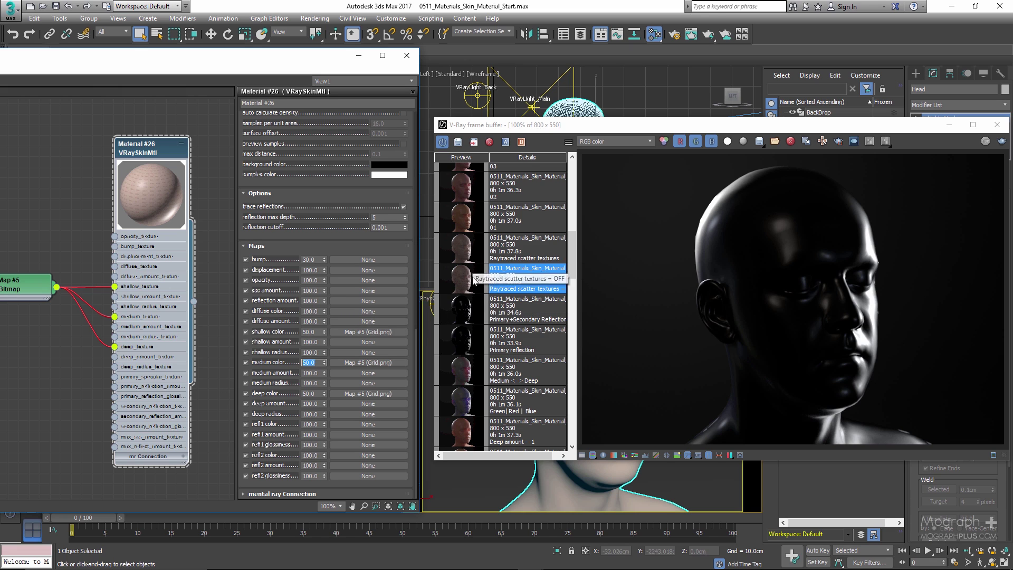
# Compare the Raytraced scatter textures = OFF and ON renders from the history at 200% zoom on the face.
pyautogui.moveTo(313, 185); pyautogui.dragTo(316, 405)
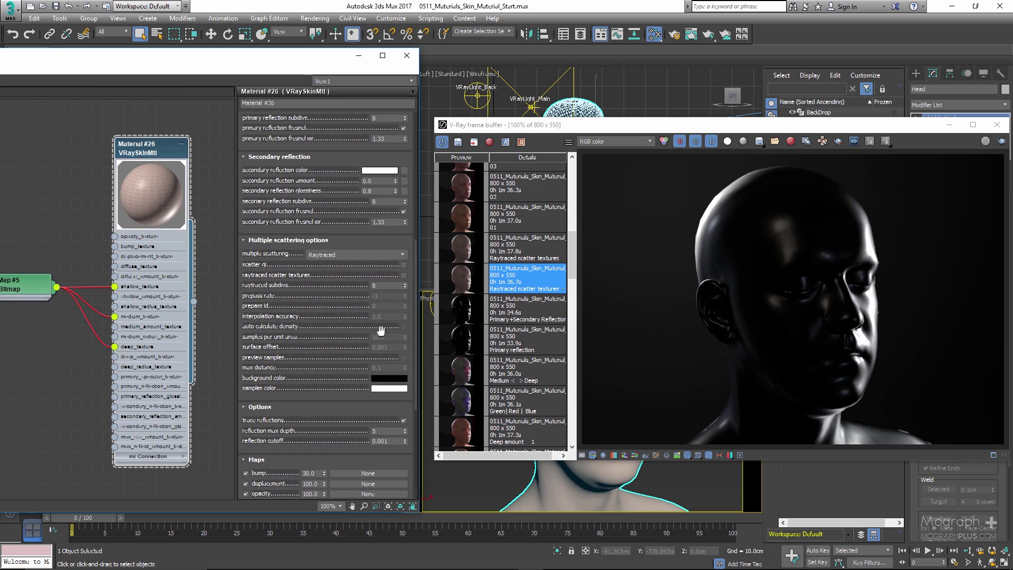
pyautogui.doubleClick(465, 284)
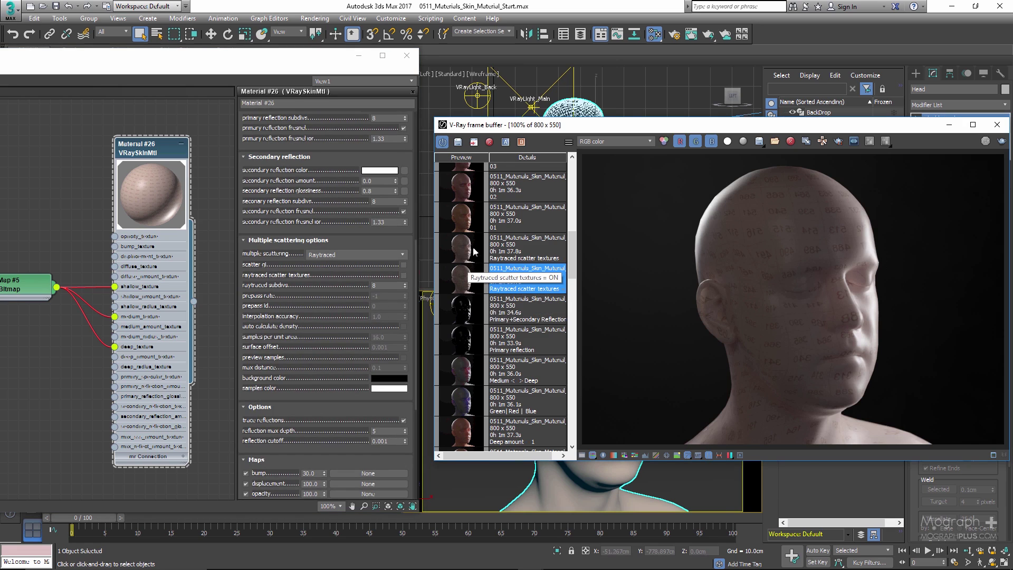
pyautogui.click(474, 252)
pyautogui.scroll(1, 818, 345)
pyautogui.moveTo(818, 345); pyautogui.dragTo(749, 315, button='middle')
pyautogui.click(459, 277)
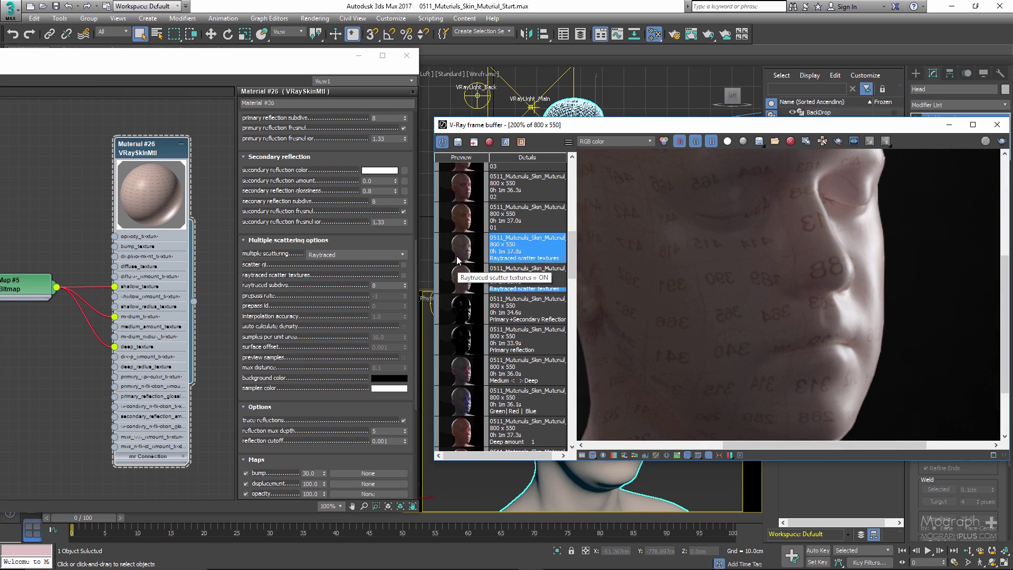
pyautogui.moveTo(587, 267); pyautogui.dragTo(788, 277, button='middle')
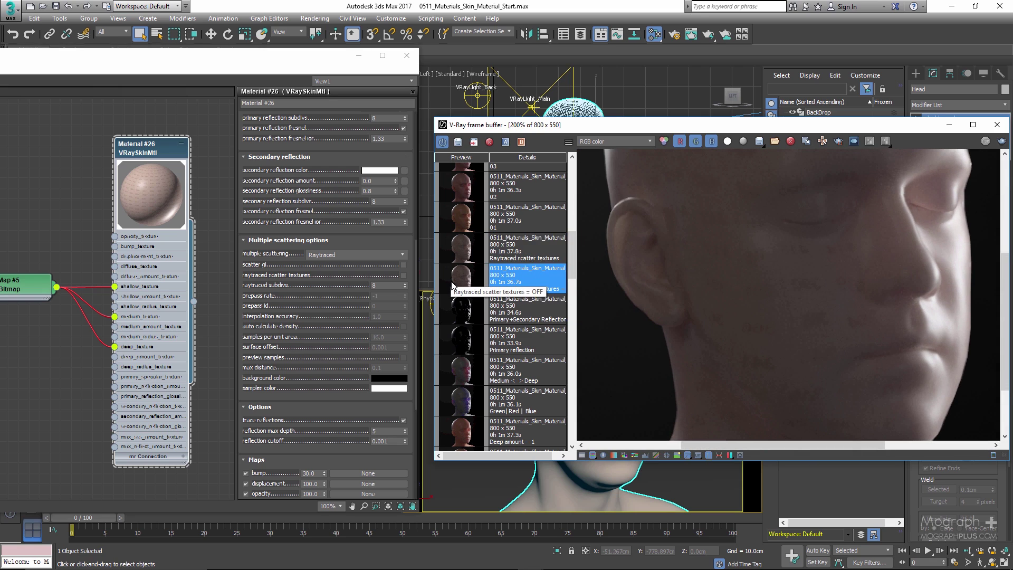
pyautogui.click(462, 252)
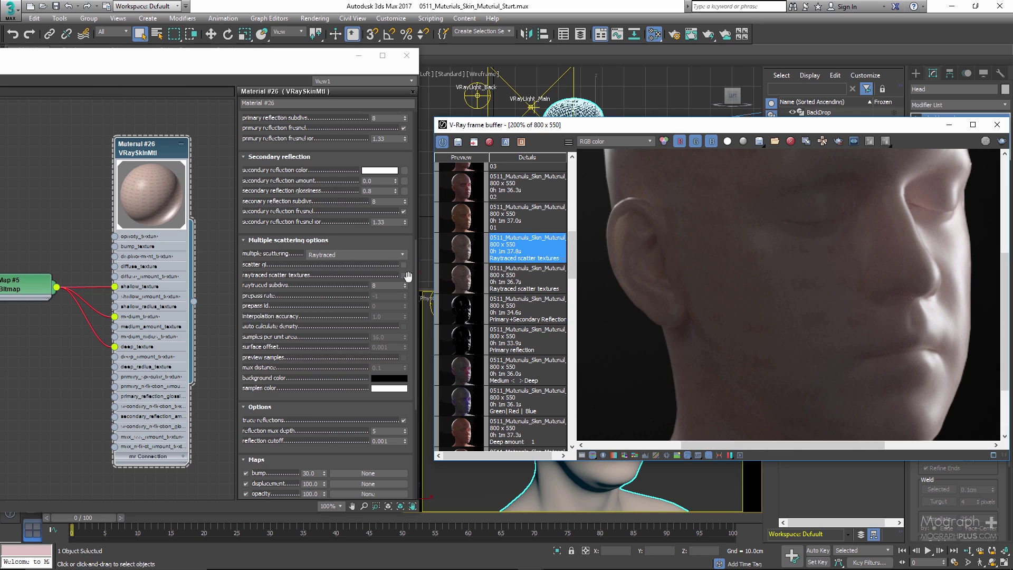
# Set the map amounts for the shallow, deep and medium colors back to 100.
pyautogui.moveTo(283, 310); pyautogui.dragTo(283, 320)
pyautogui.moveTo(283, 321); pyautogui.dragTo(282, 322)
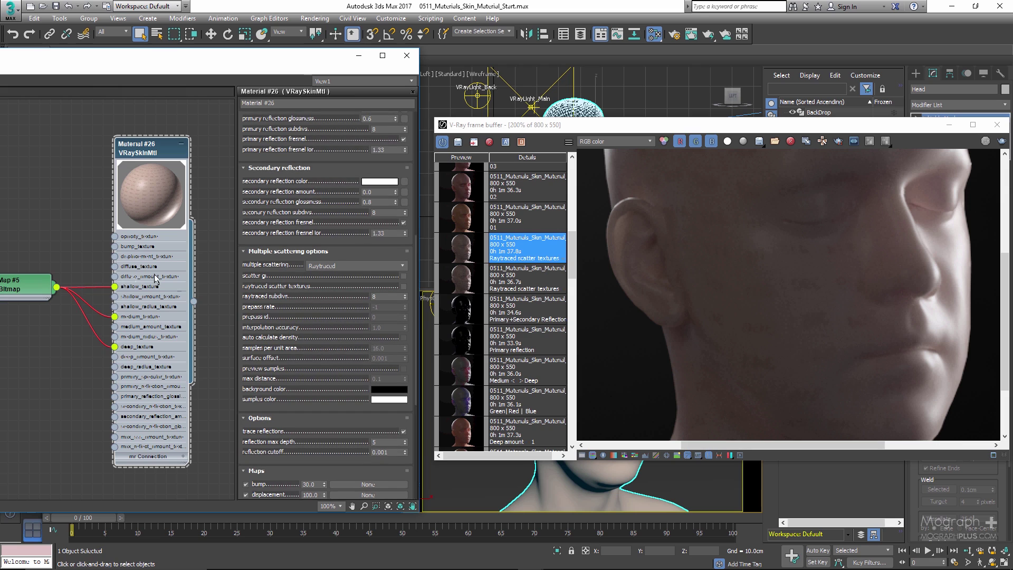
pyautogui.scroll(-6, 311, 343)
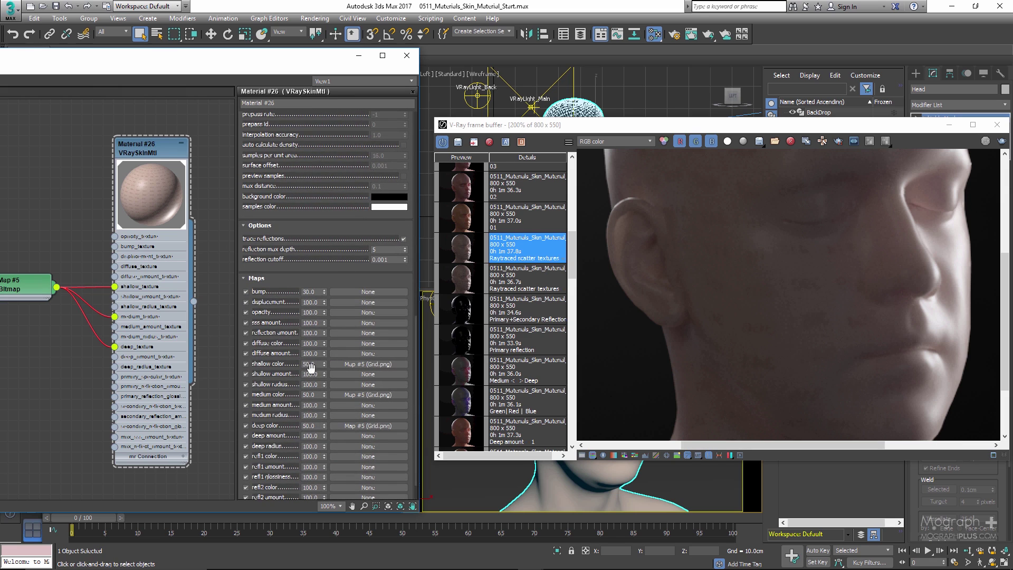
pyautogui.doubleClick(311, 367)
pyautogui.write('100')
pyautogui.doubleClick(311, 426)
pyautogui.write('100')
pyautogui.doubleClick(311, 395)
pyautogui.write('1')
pyautogui.press('Return')
# Delete the grid bitmap node from the material graph.
pyautogui.moveTo(18, 248); pyautogui.dragTo(55, 374)
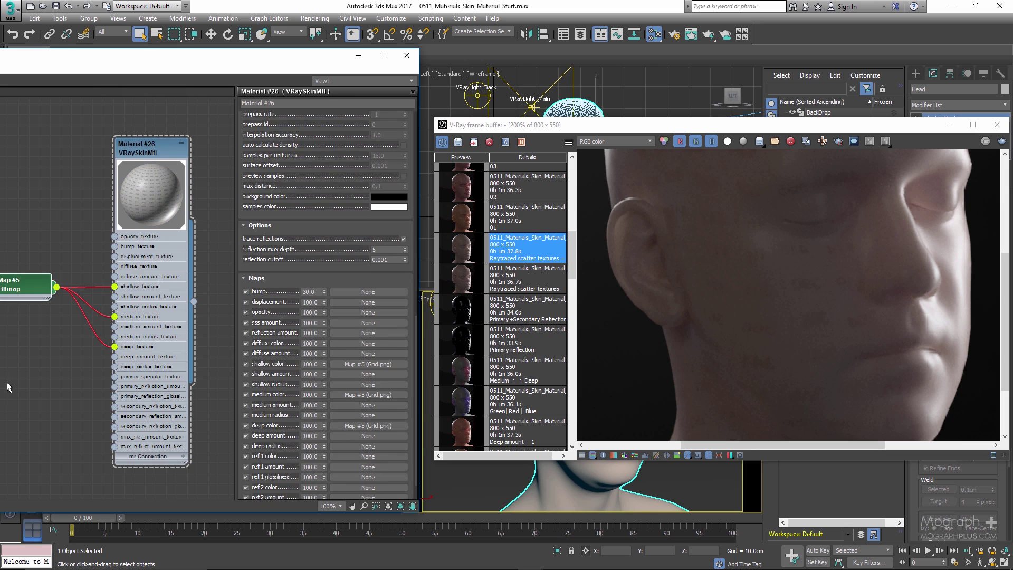
pyautogui.moveTo(39, 313); pyautogui.dragTo(70, 326, button='middle')
pyautogui.press('Delete')
pyautogui.press('z')
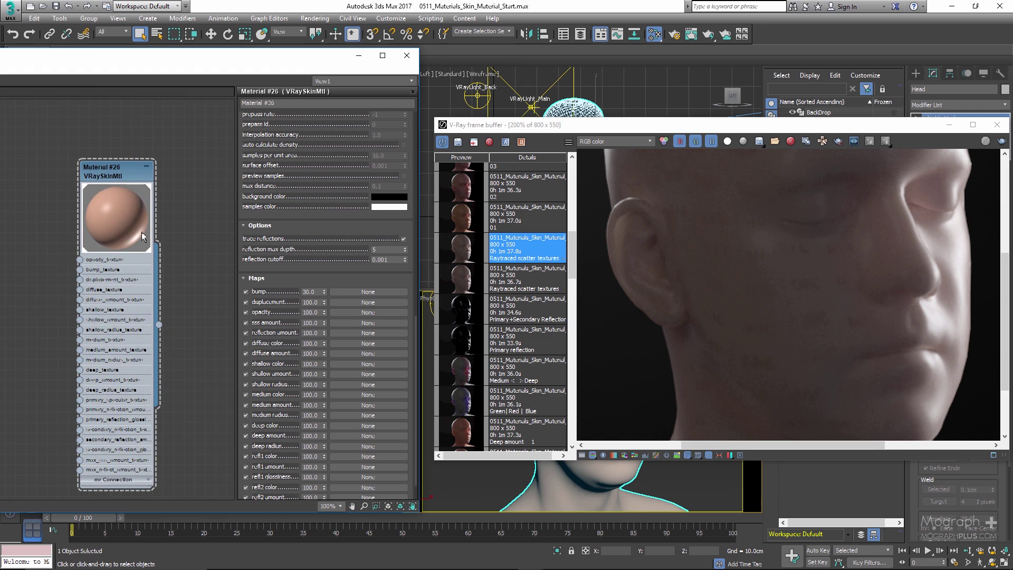
# Inspect the ear and side of the head in the loaded render and return it to 100% zoom.
pyautogui.scroll(5, 280, 221)
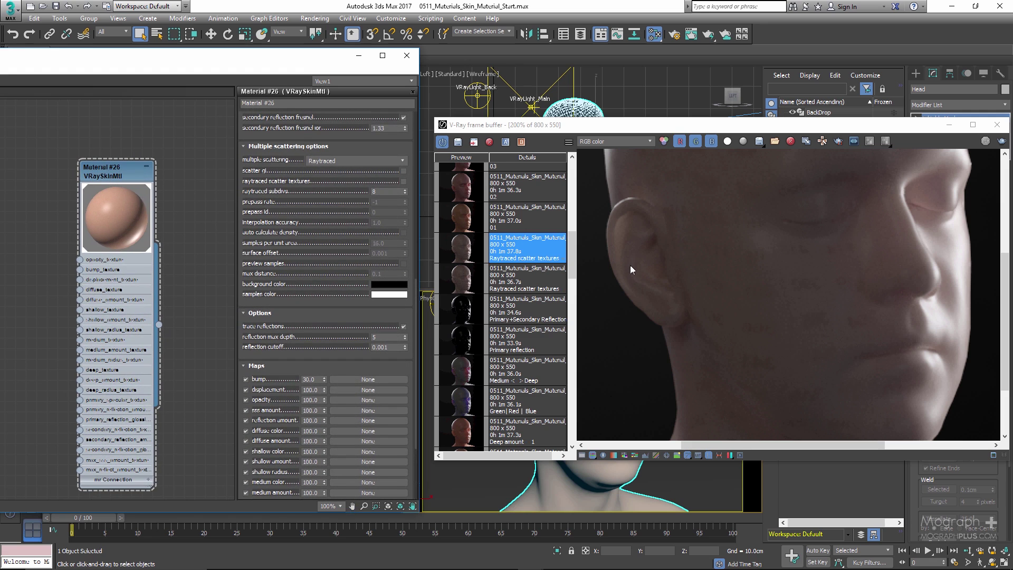
pyautogui.scroll(-2, 726, 302)
pyautogui.scroll(2, 758, 294)
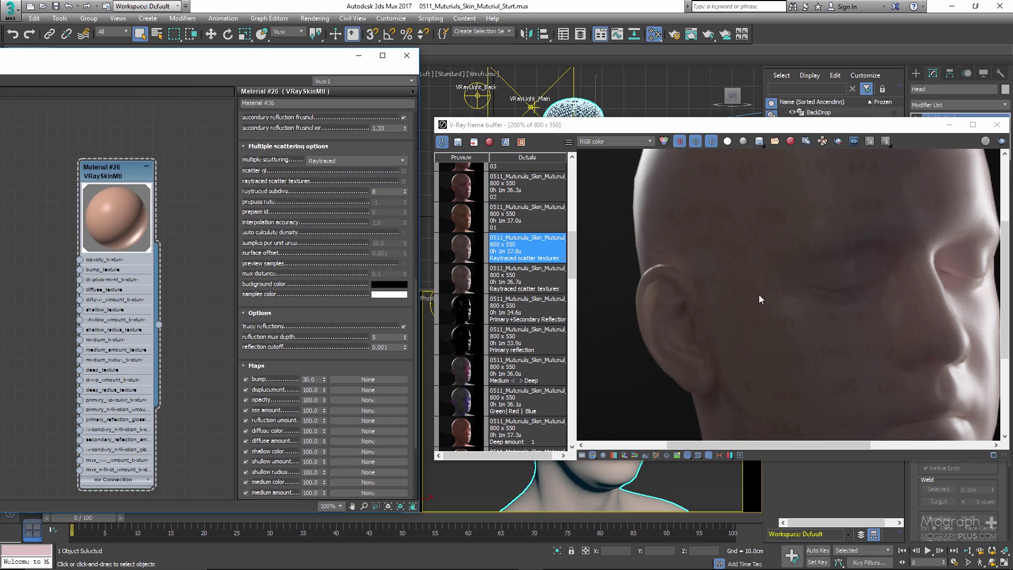
pyautogui.scroll(-2, 759, 299)
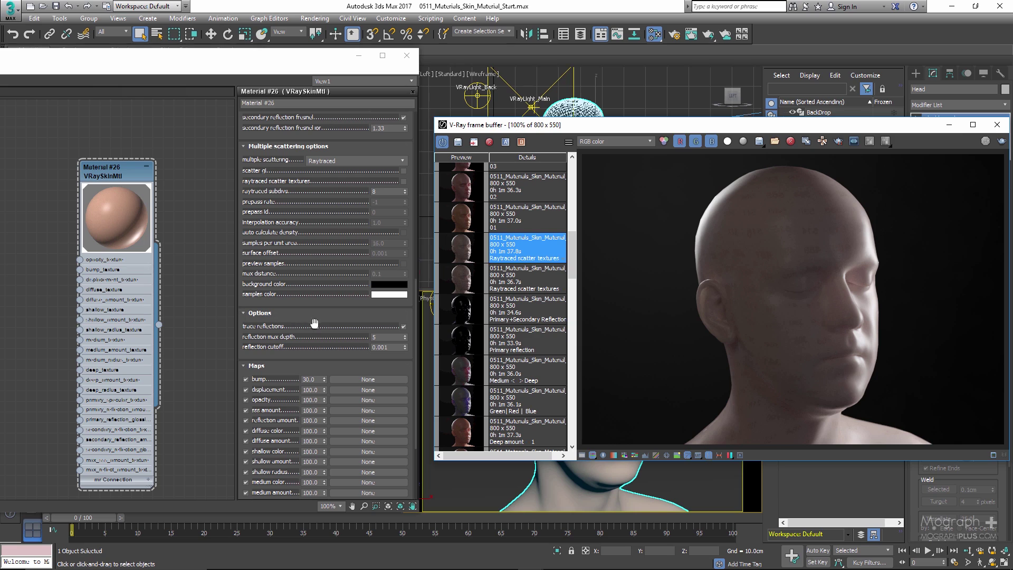
# Toggle trace reflections off and back on, and review the reflection max depth and reflection cutoff options.
pyautogui.click(404, 326)
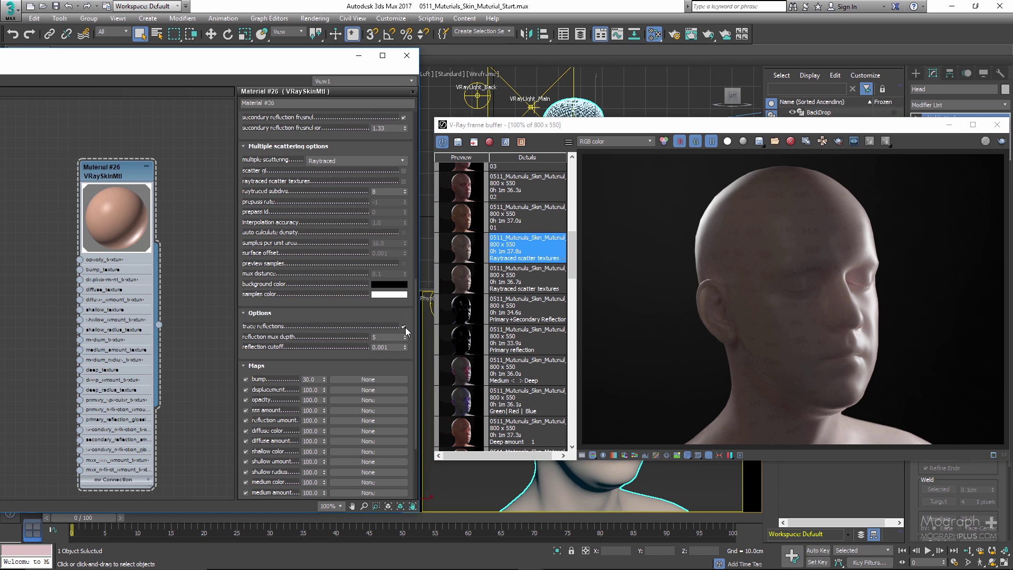
pyautogui.click(405, 327)
pyautogui.click(404, 326)
pyautogui.click(375, 338)
pyautogui.click(396, 348)
pyautogui.scroll(2, 316, 250)
pyautogui.moveTo(315, 250); pyautogui.dragTo(311, 218)
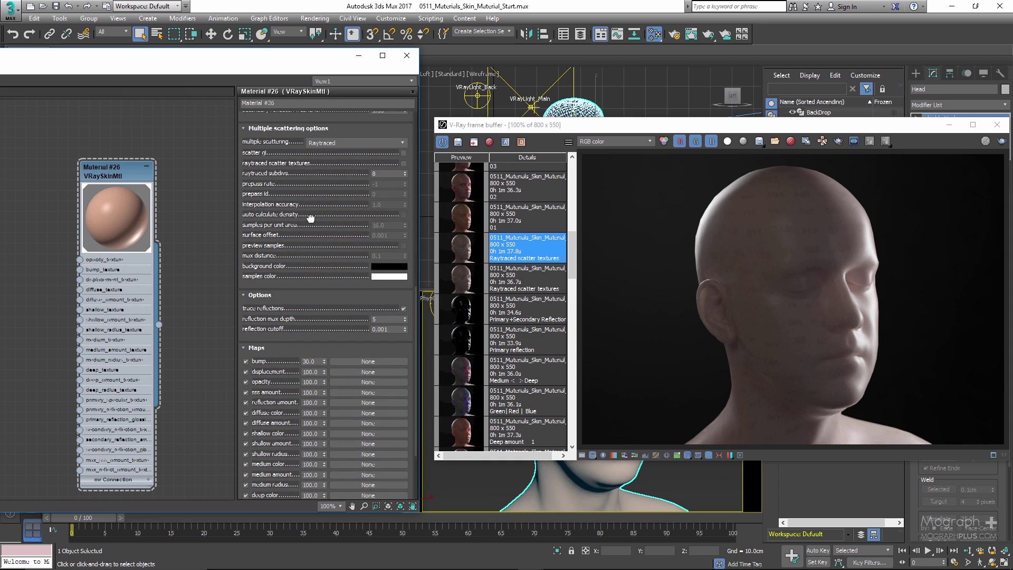
pyautogui.moveTo(310, 218); pyautogui.dragTo(307, 188)
pyautogui.scroll(15, 307, 188)
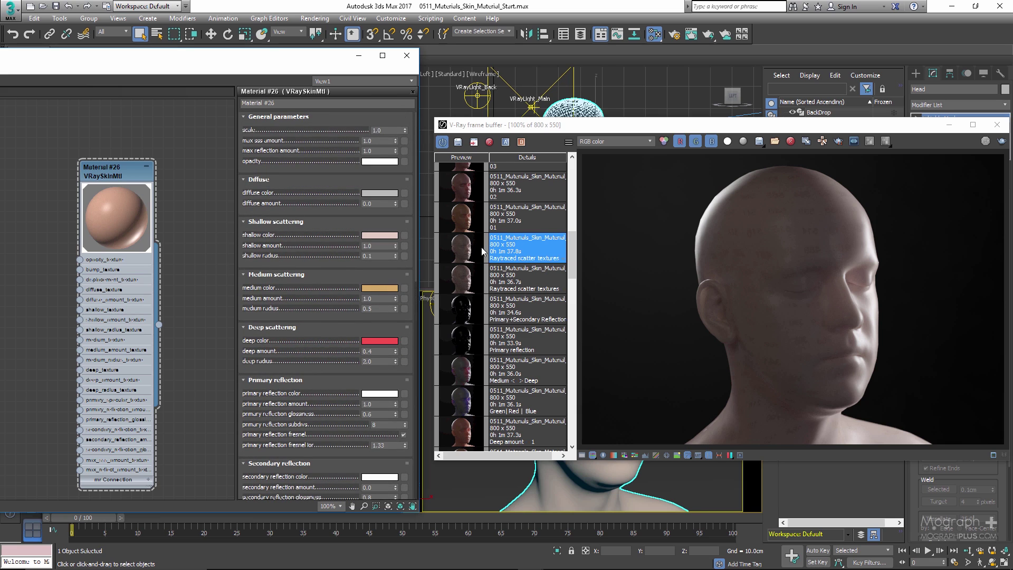
pyautogui.scroll(5, 549, 258)
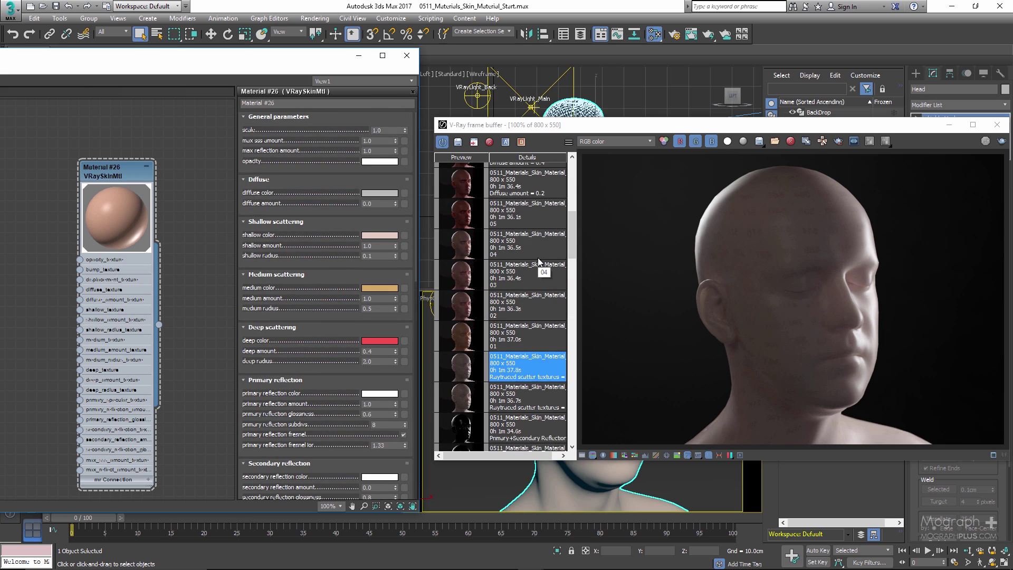
pyautogui.scroll(1, 540, 263)
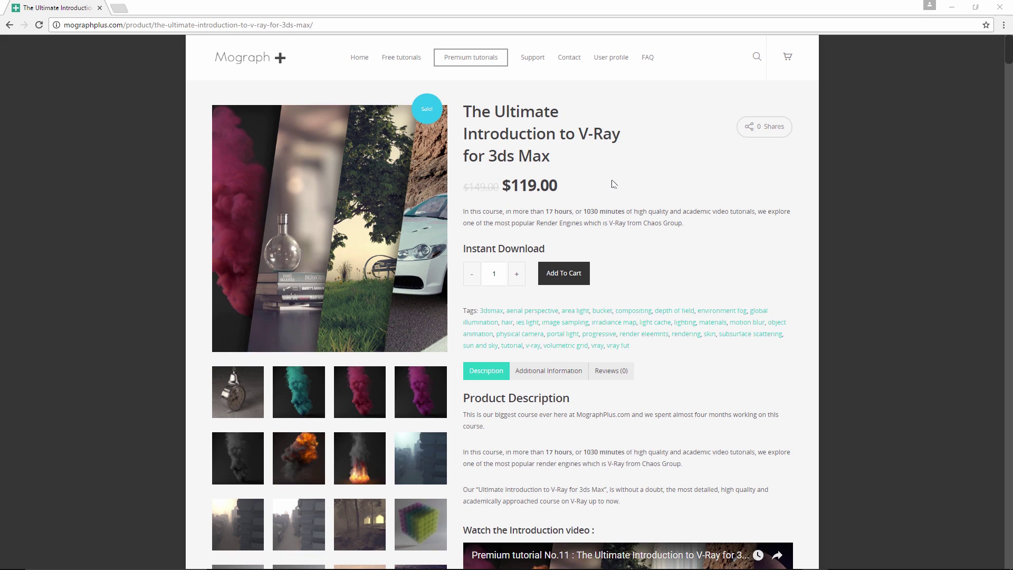
# Examine the Ultimate Introduction to V-Ray for 3ds Max product page, from its section descriptions through the additional information and curriculum.
pyautogui.scroll(-10, 641, 209)
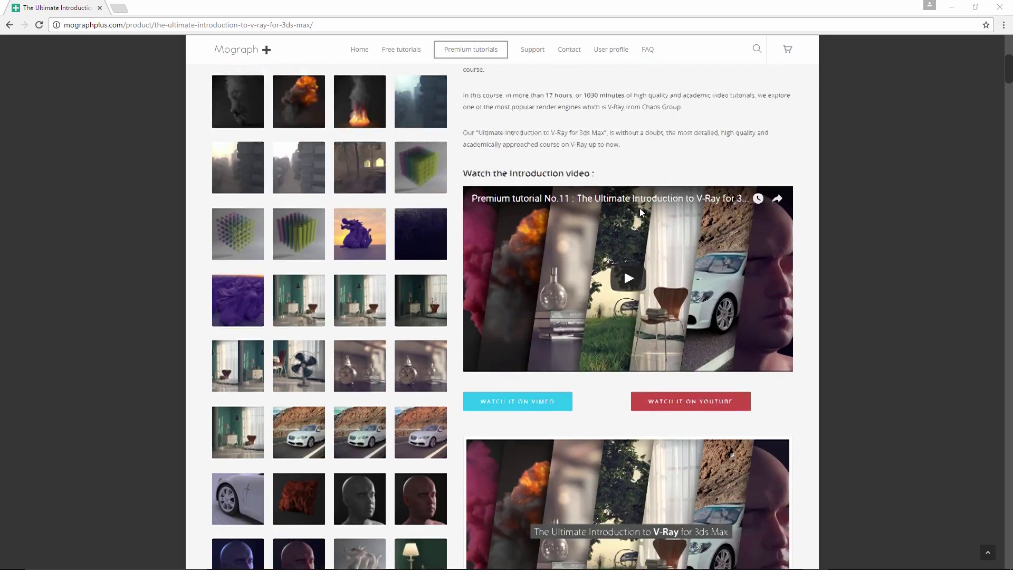
pyautogui.scroll(1, 819, 229)
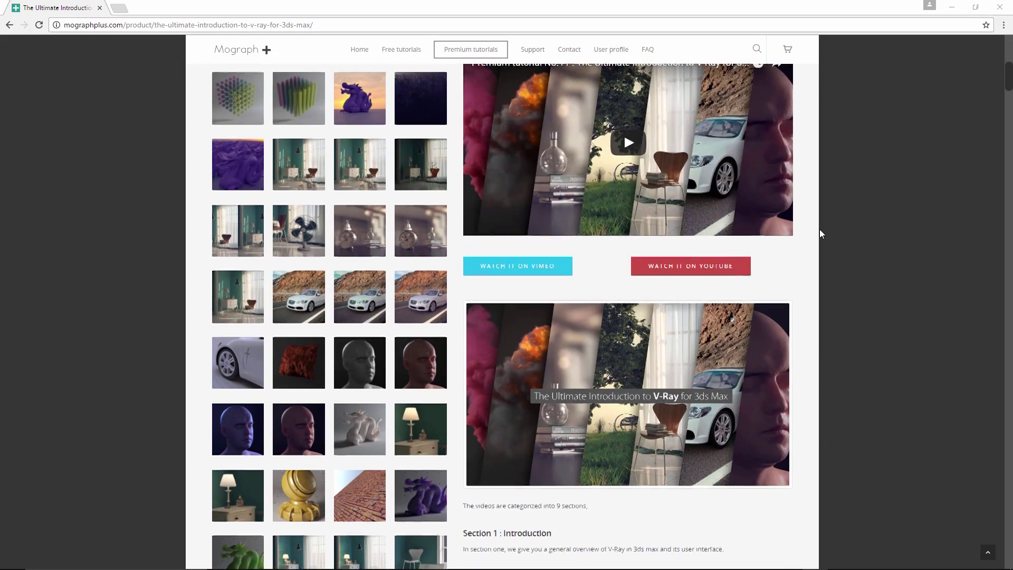
pyautogui.scroll(-20, 855, 225)
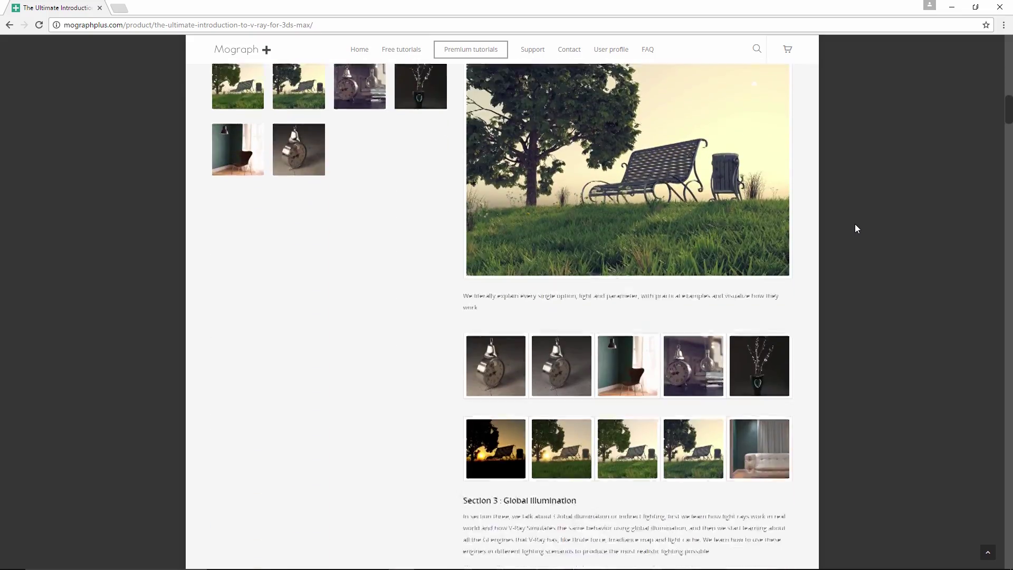
pyautogui.scroll(-20, 856, 228)
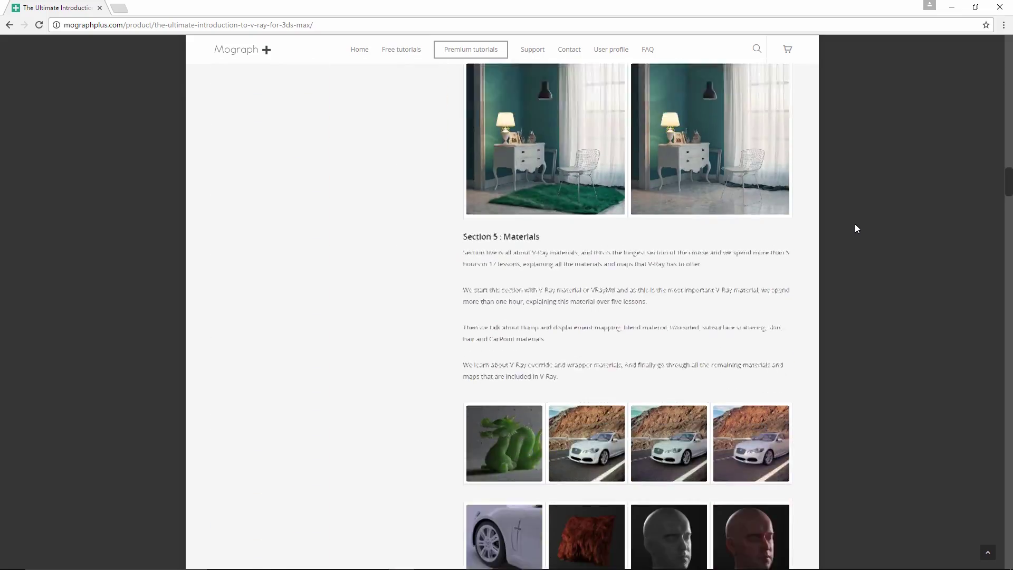
pyautogui.scroll(-20, 857, 228)
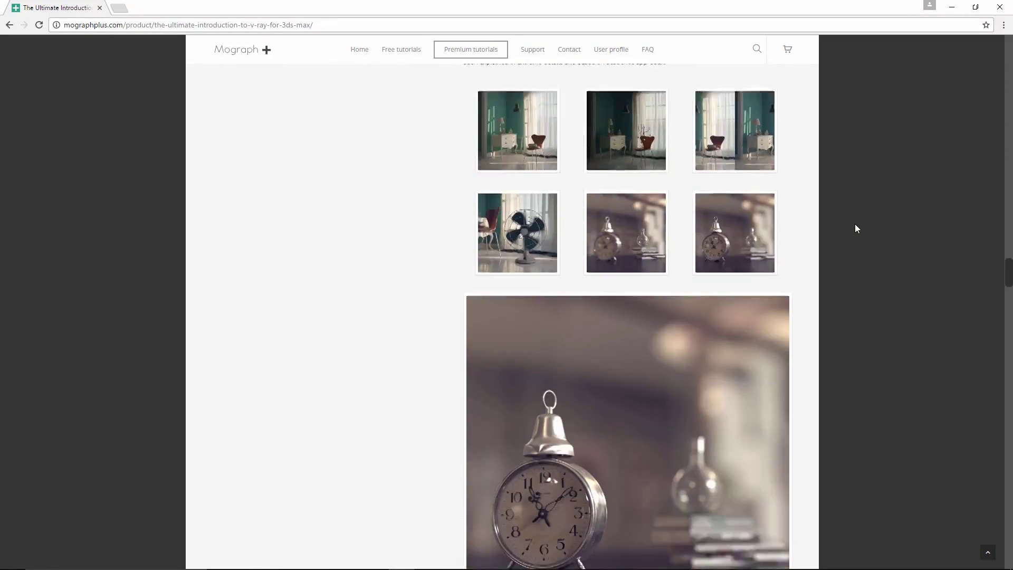
pyautogui.scroll(-20, 856, 229)
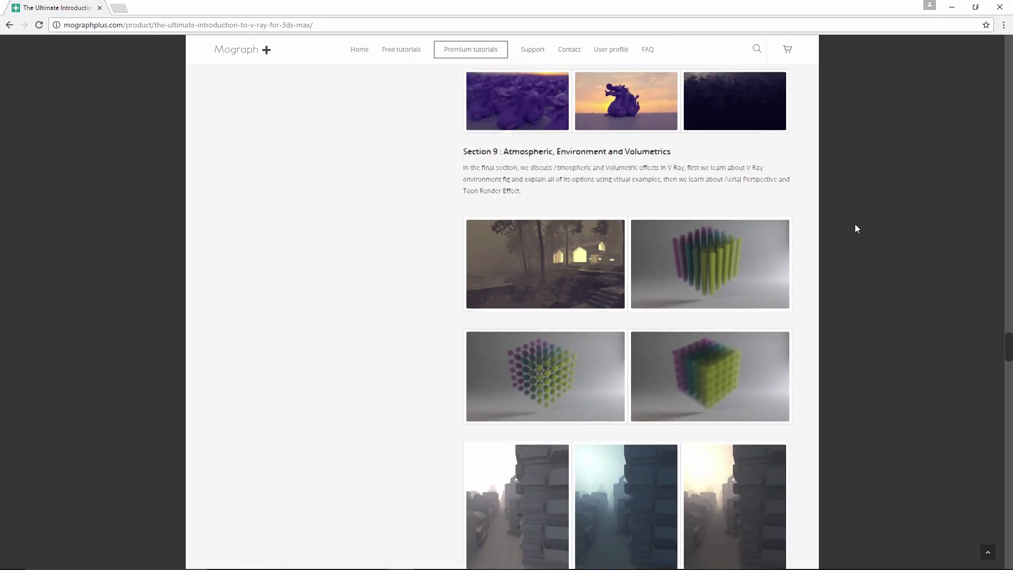
pyautogui.scroll(-15, 856, 228)
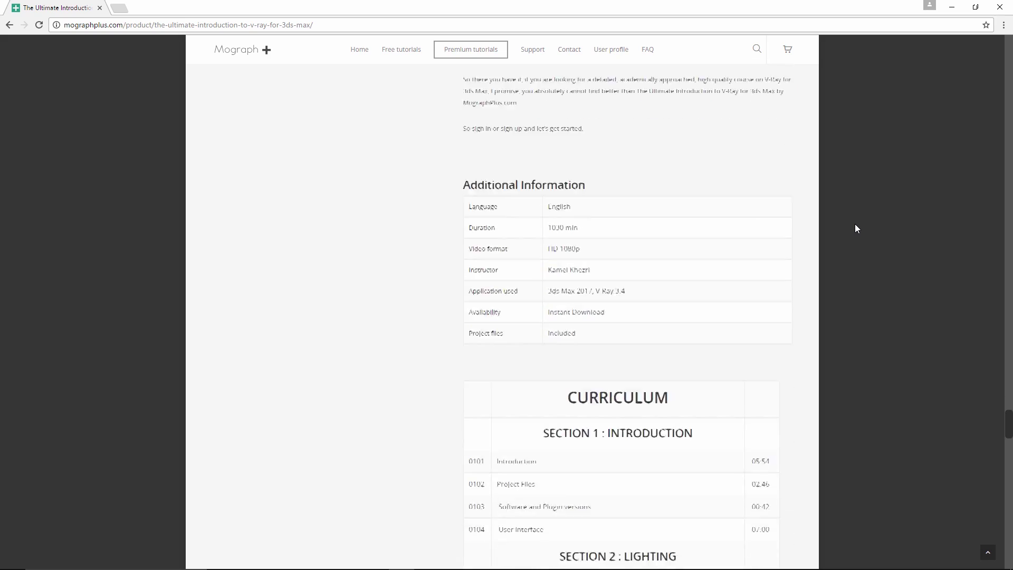
pyautogui.scroll(-4, 855, 229)
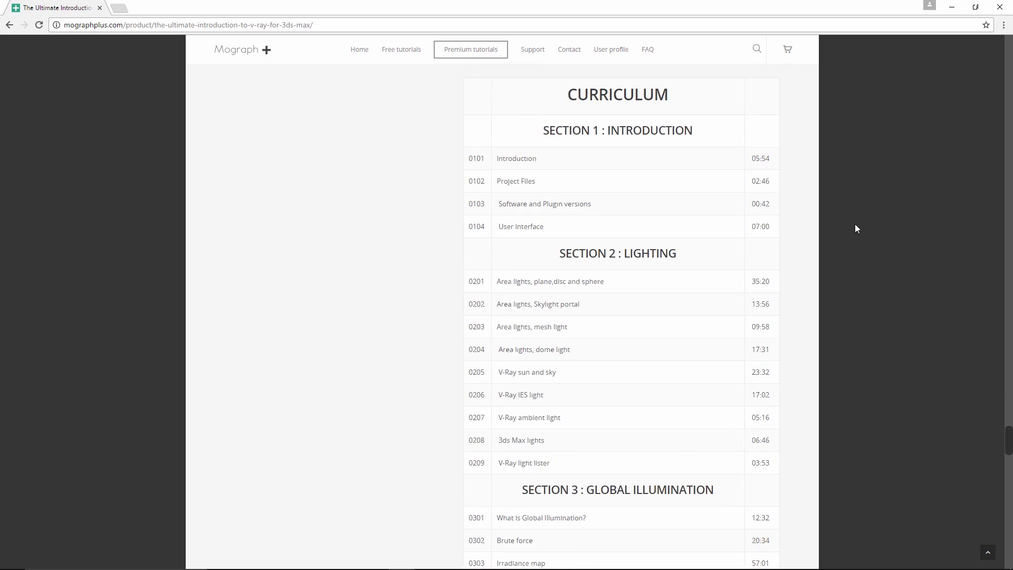
pyautogui.scroll(-5, 856, 228)
pyautogui.scroll(-20, 855, 229)
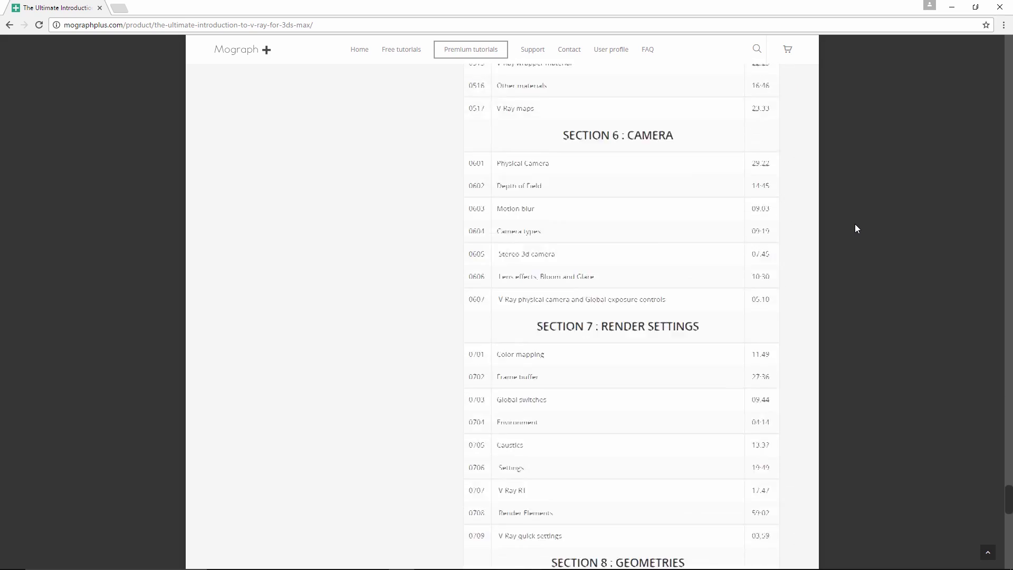